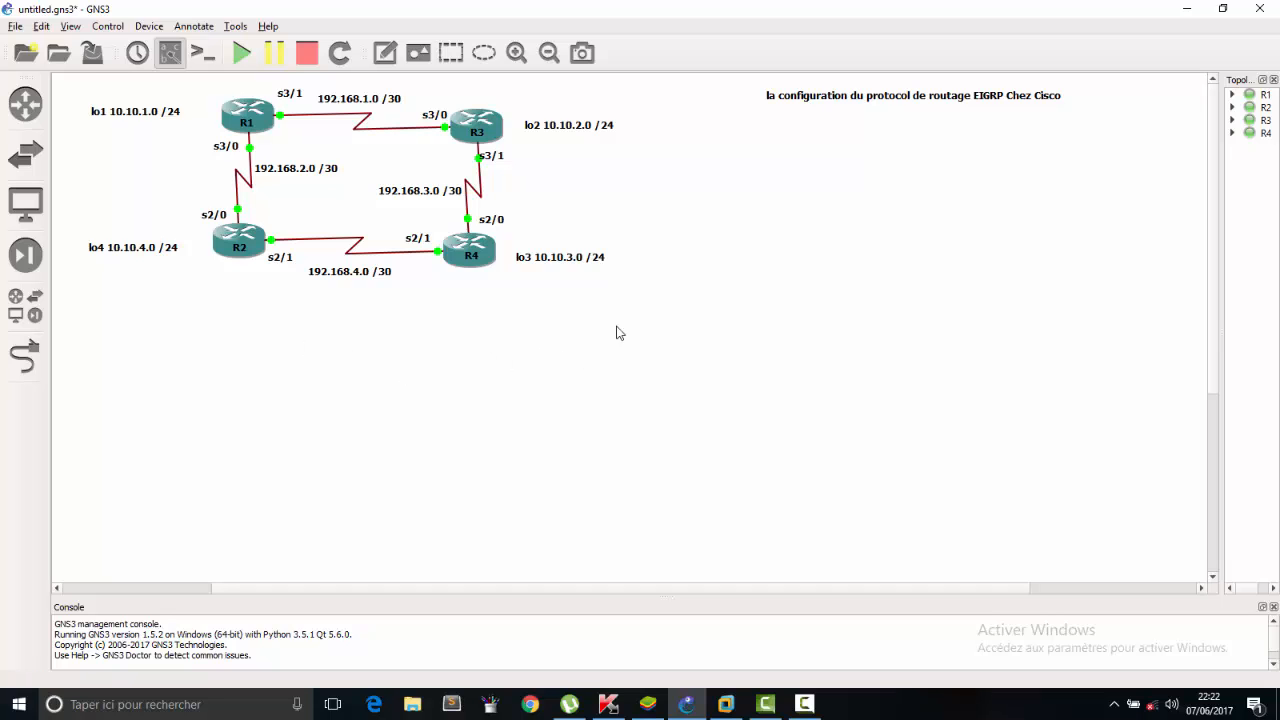
left_click_drag(650, 290, 67, 80)
left_click(370, 462)
left_click_drag(680, 360, 62, 69)
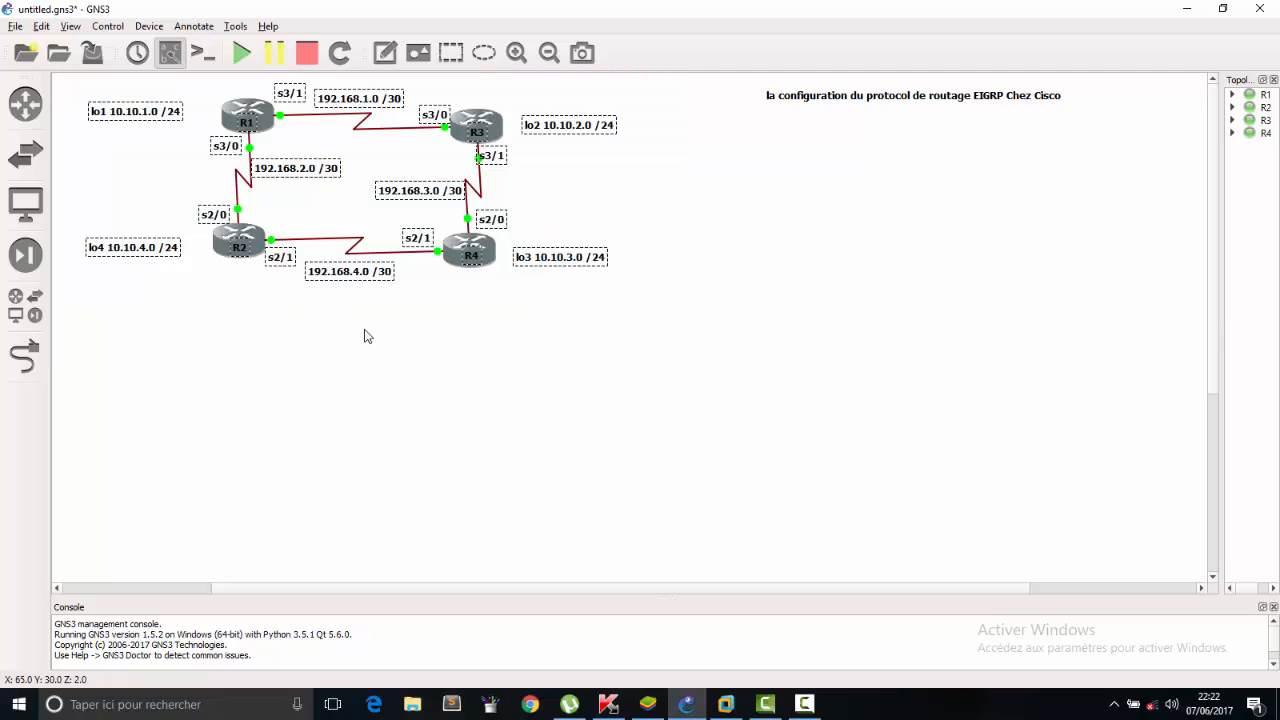
left_click(365, 330)
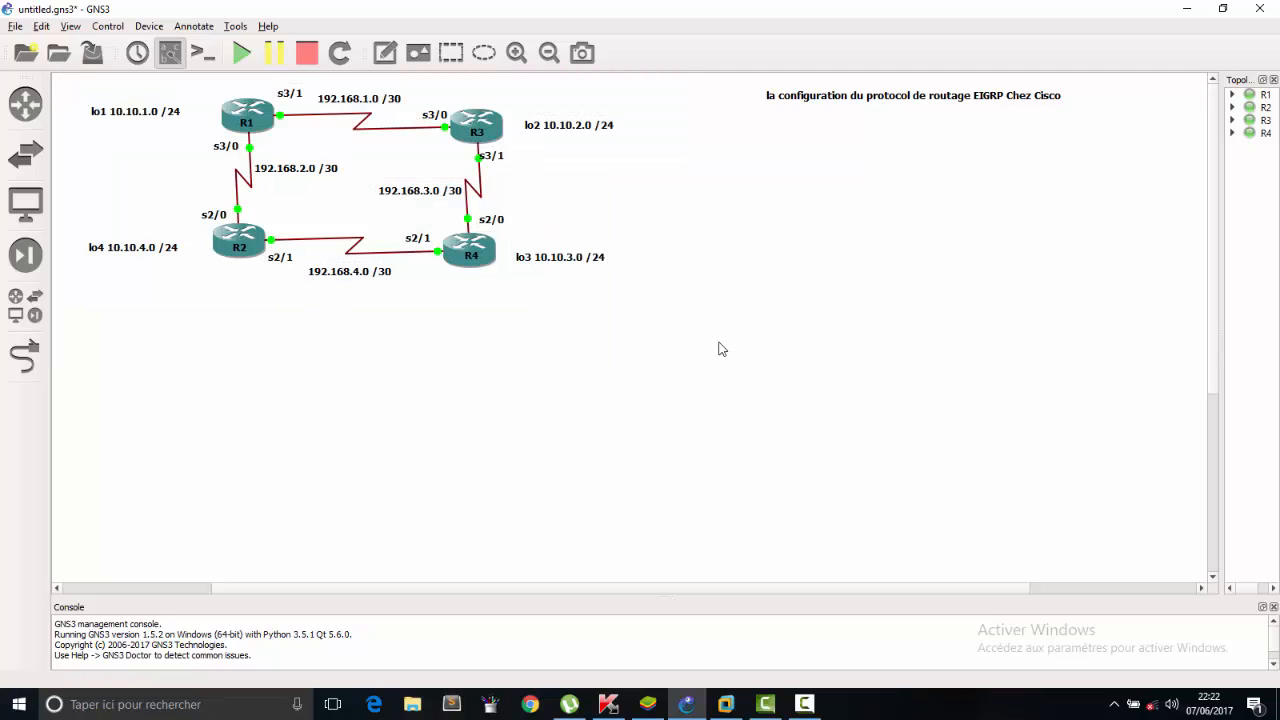
left_click_drag(641, 292, 82, 72)
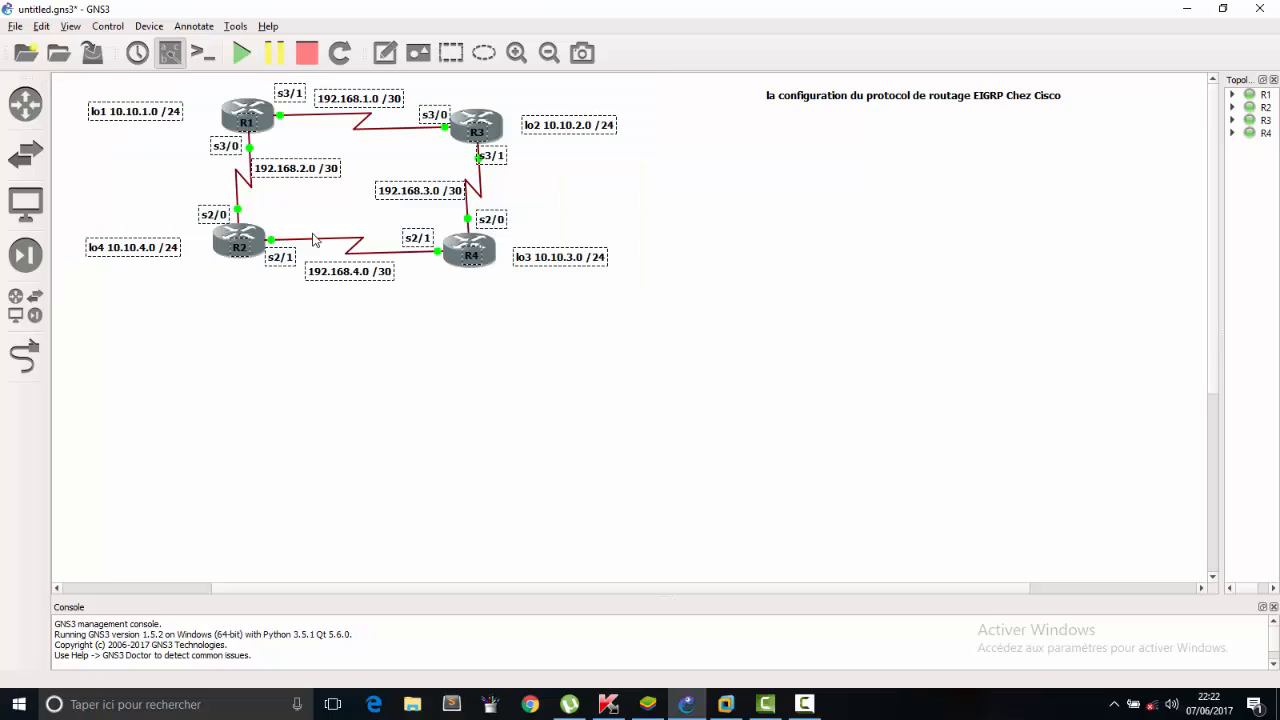
left_click(374, 336)
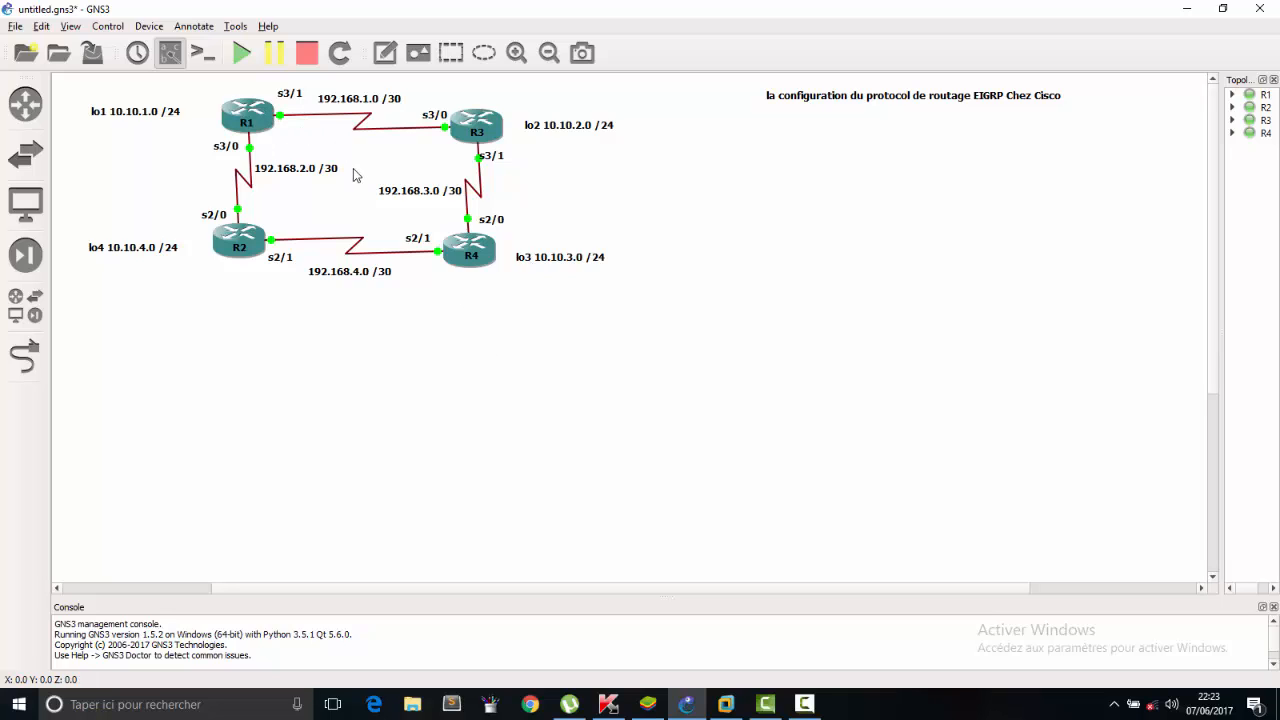
Open the console of router R1 and place its window clear of the topology diagram.
double_click(263, 121)
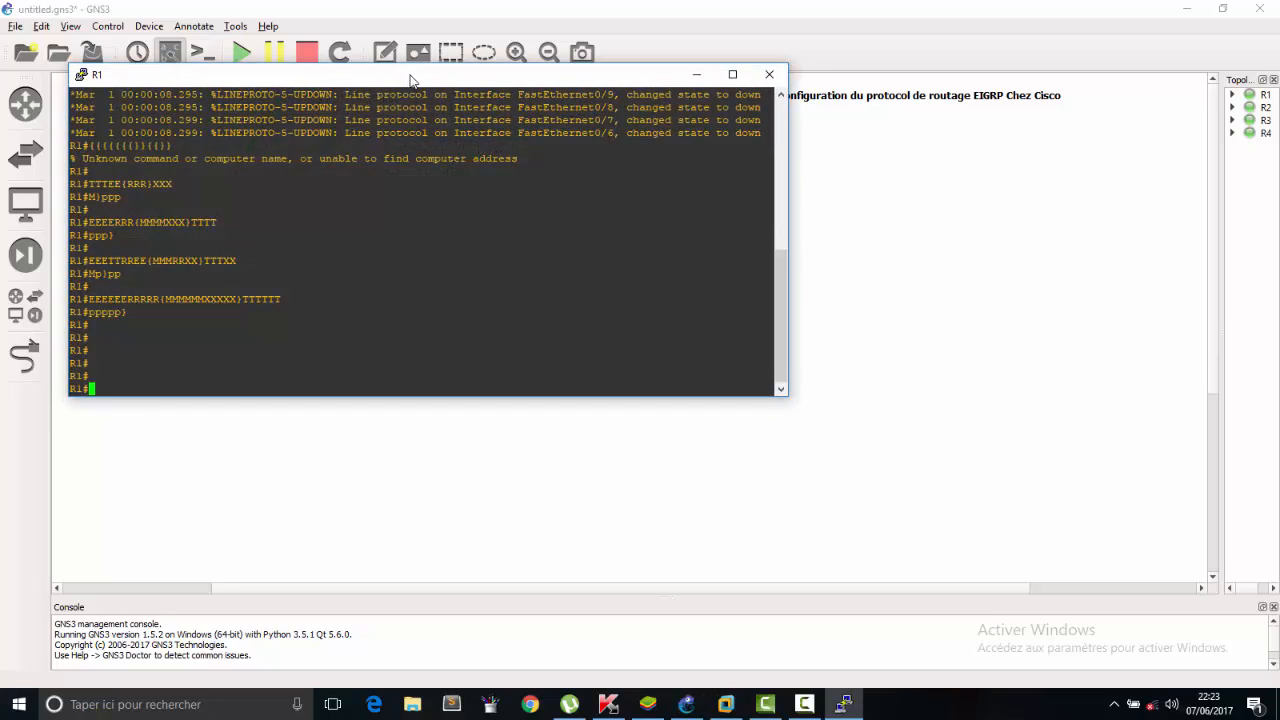
left_click_drag(412, 76, 859, 287)
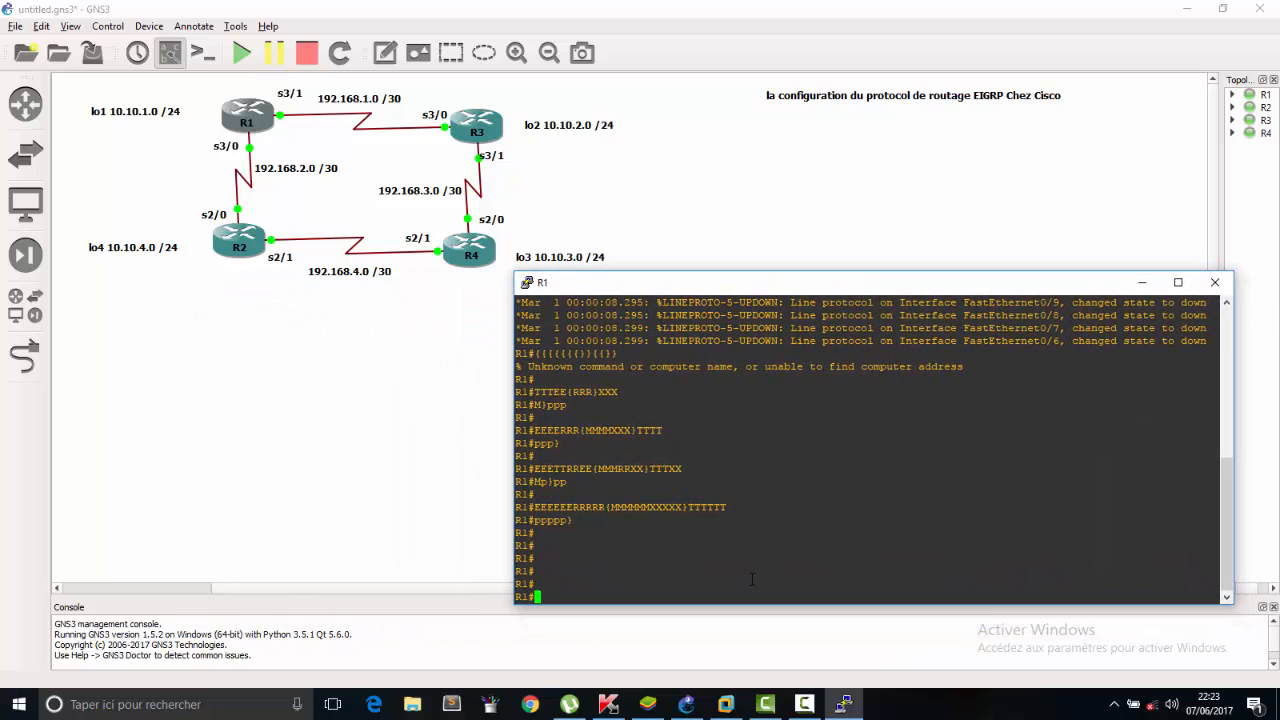
key("Return")
key("Return")
key("Return")
Enter global configuration mode on R1 with configure terminal.
type("con")
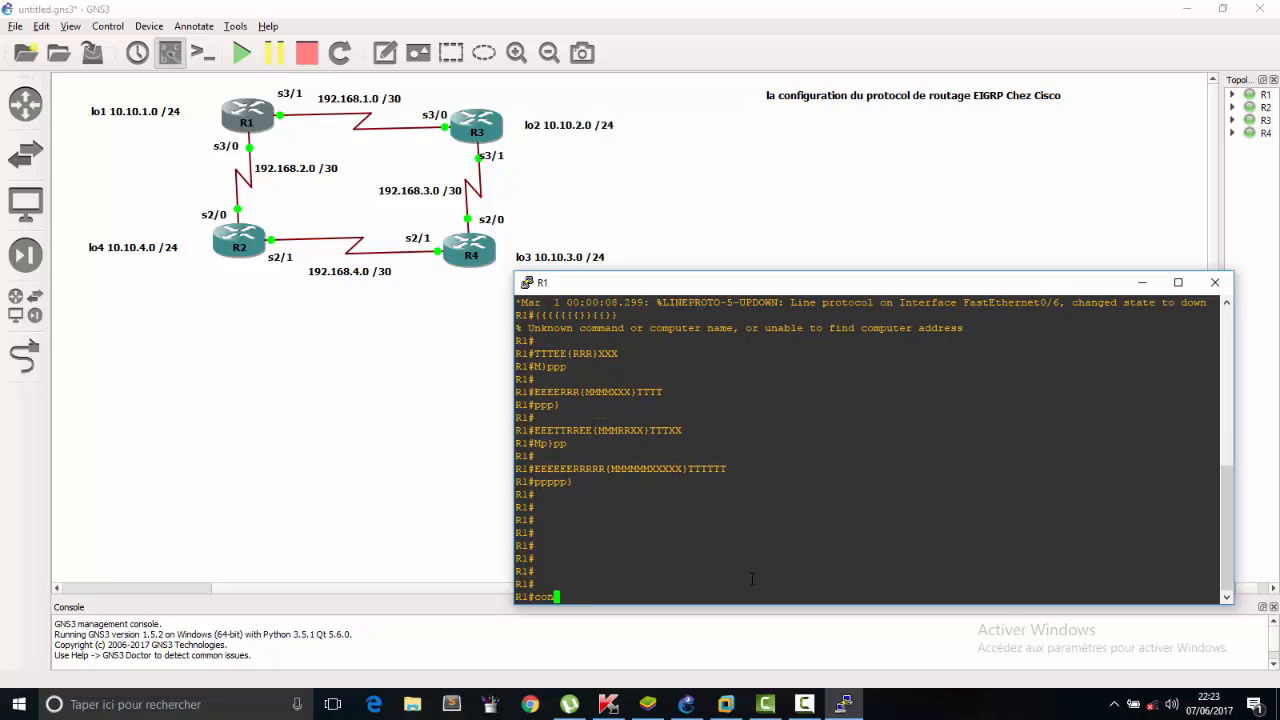
type("fig")
key("Tab")
key("Tab")
type("t")
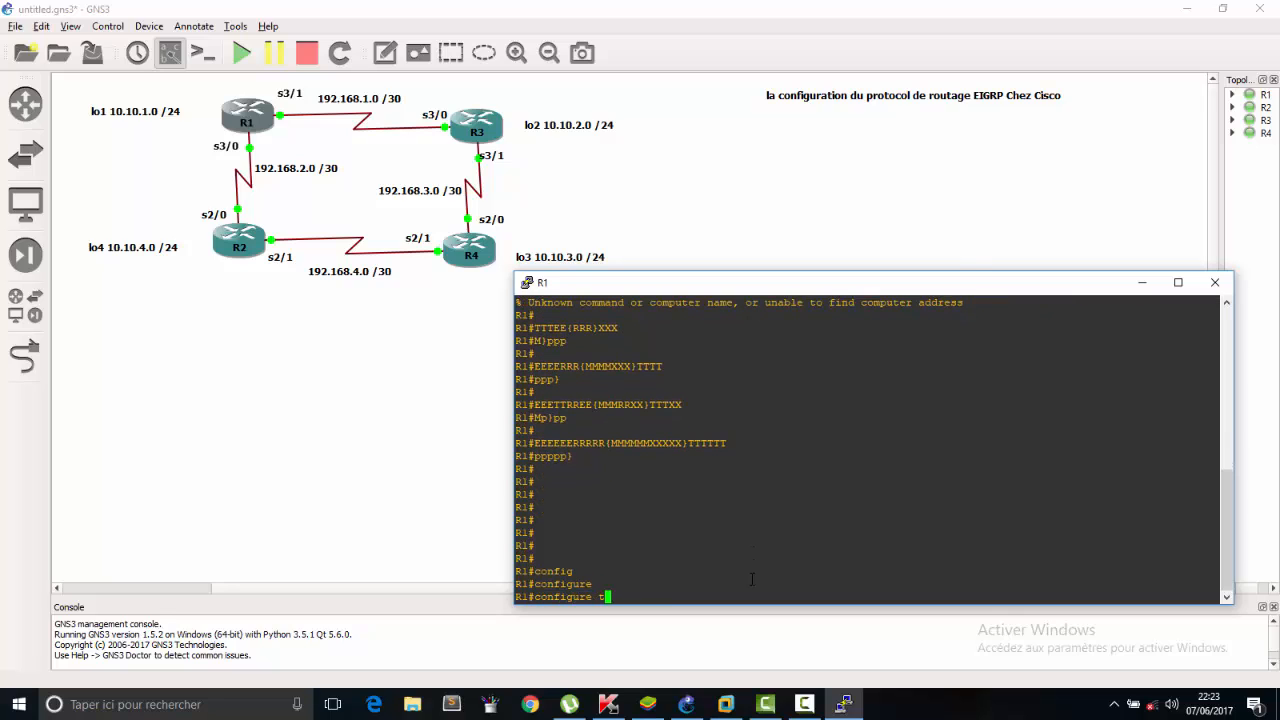
key("Tab")
key("Return")
key("Return")
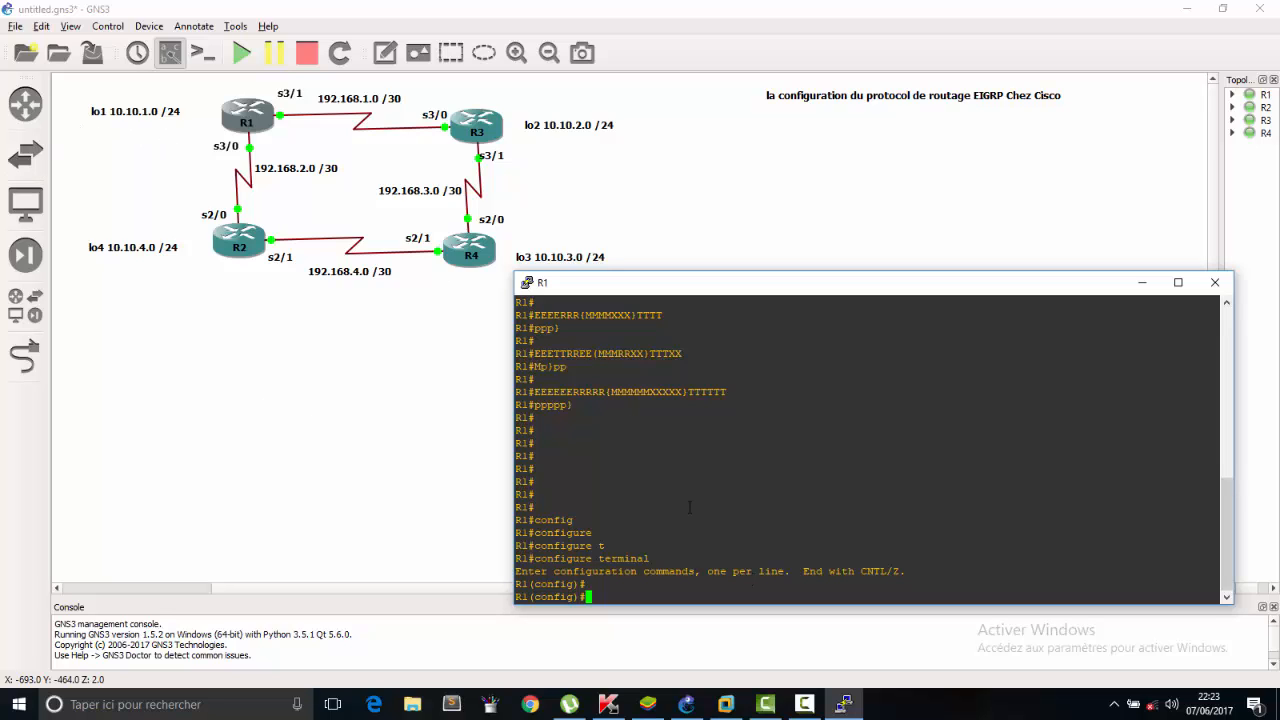
Create loopback interface lo1 on R1 and enter its interface configuration.
type("int lo1")
key("Return")
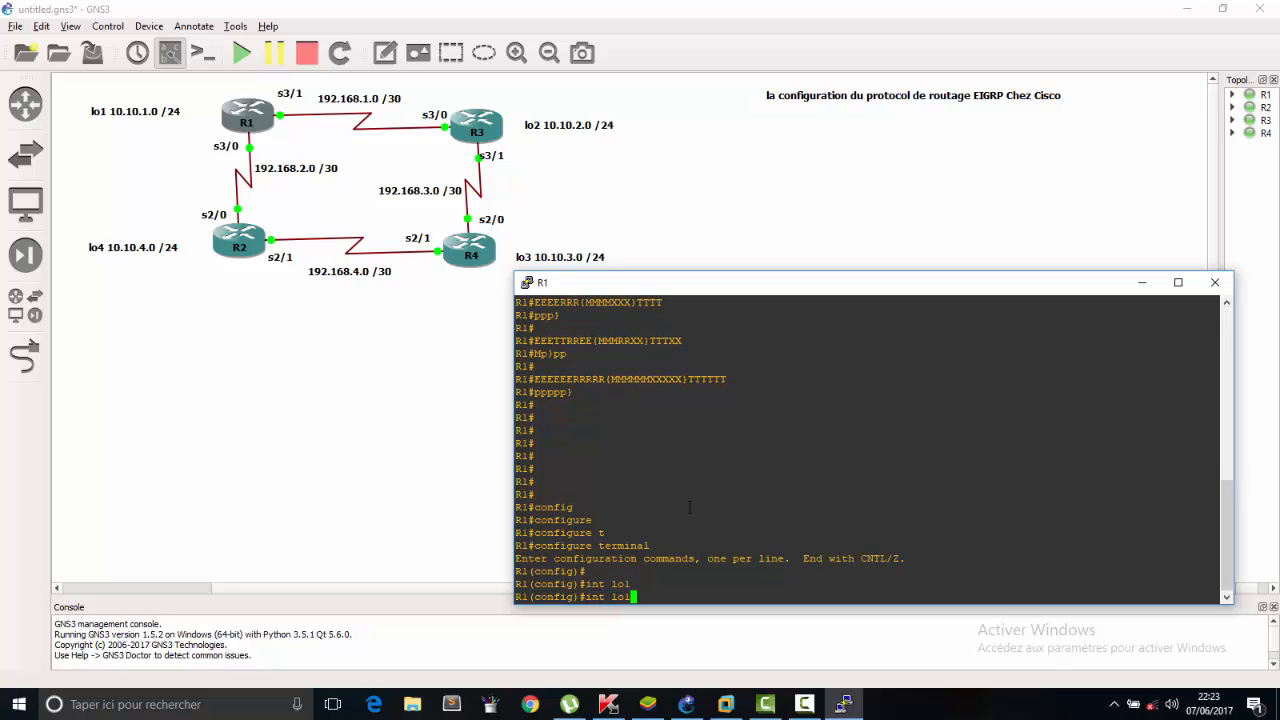
key("Return")
Assign IP address 10.10.1.1 with mask 255.255.255.0 to R1's loopback interface lo1.
type("i")
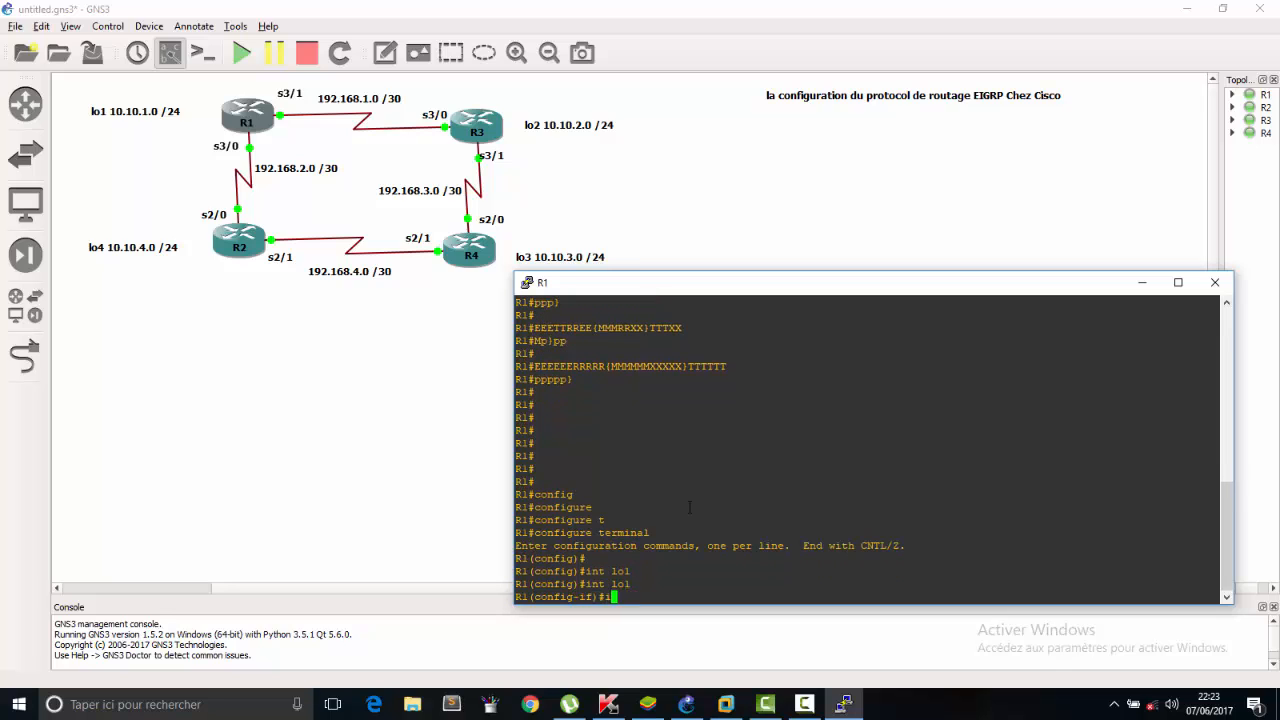
type("p add")
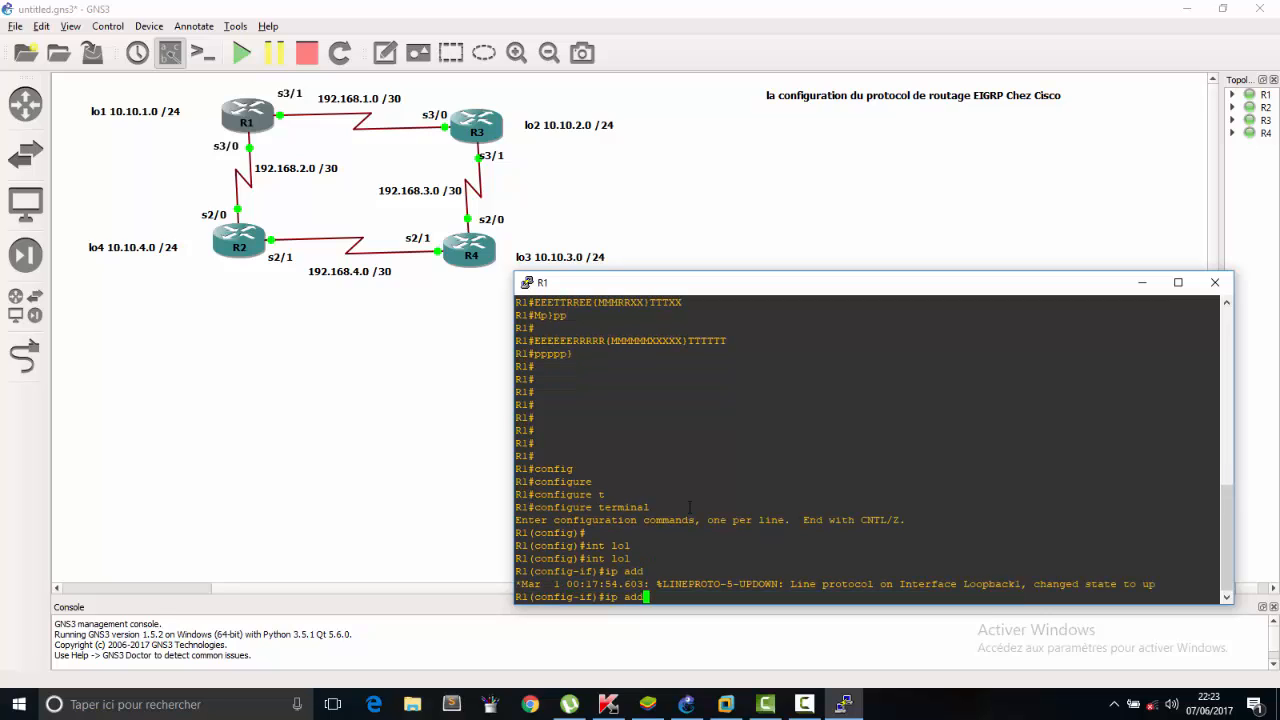
key("Tab")
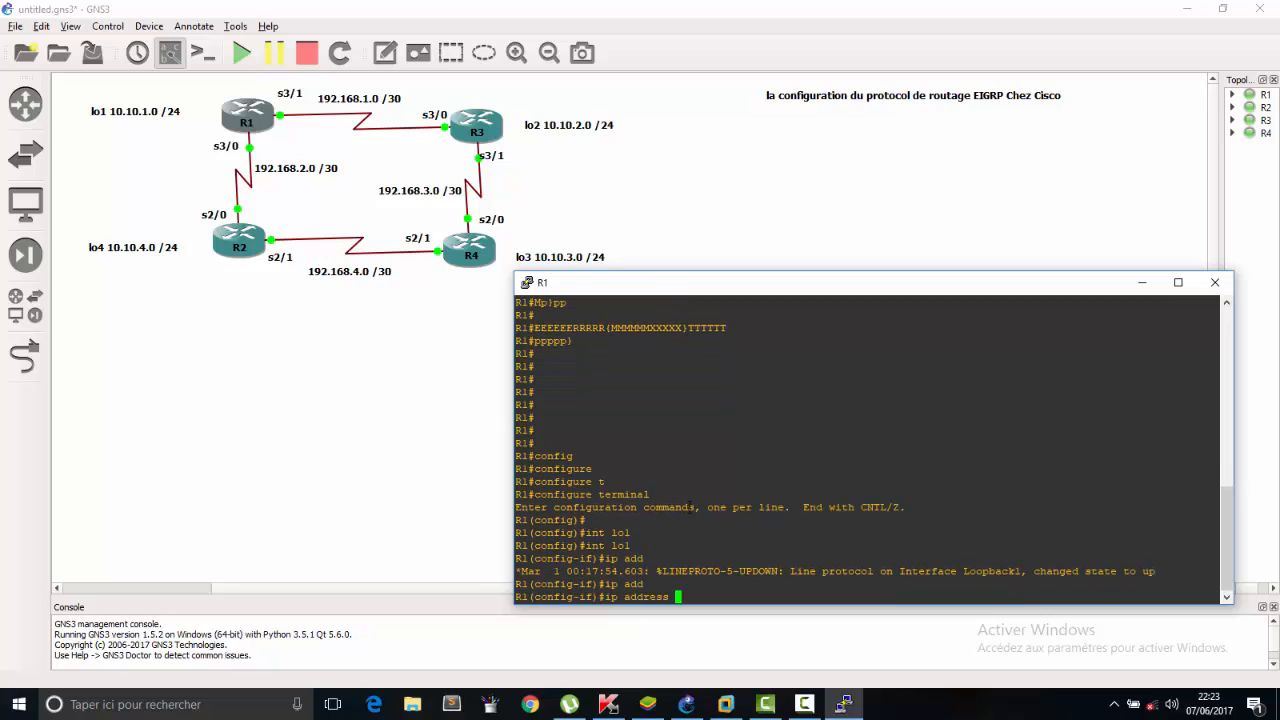
type("10.10.1.1 255.255.255.0")
key("Return")
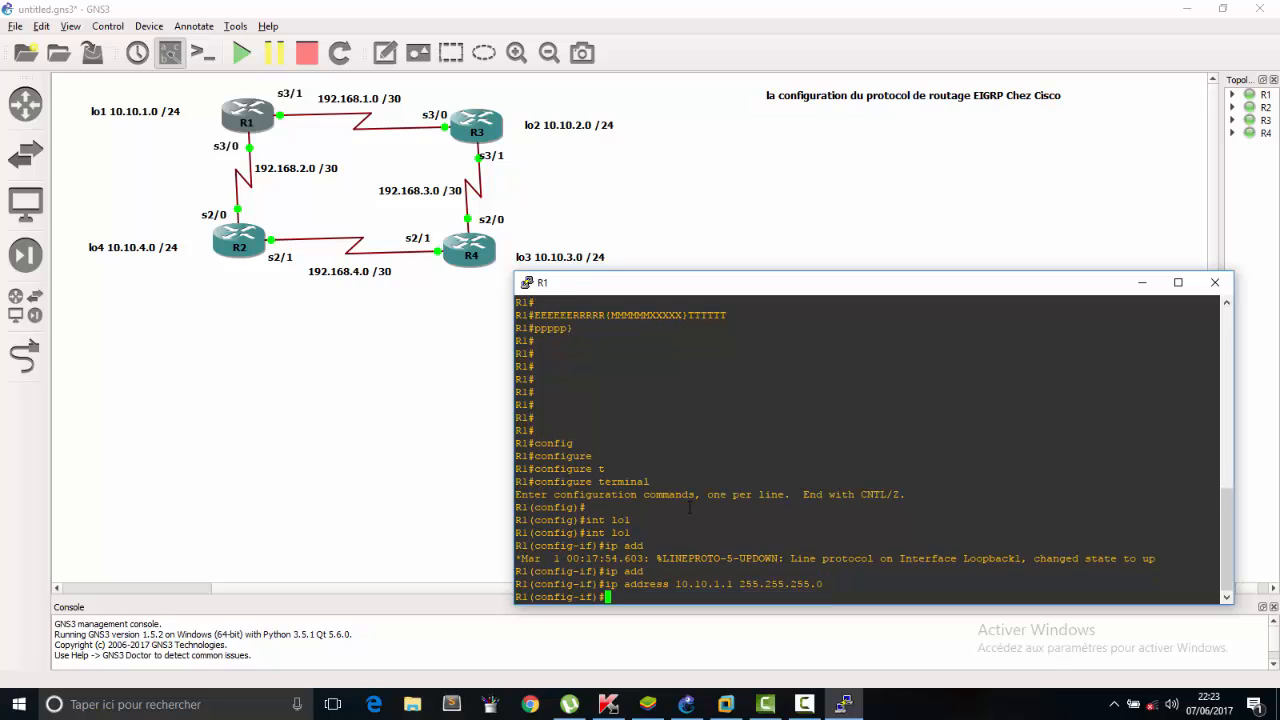
Enable R1's loopback interface with the no sh command.
type("no sh")
key("Return")
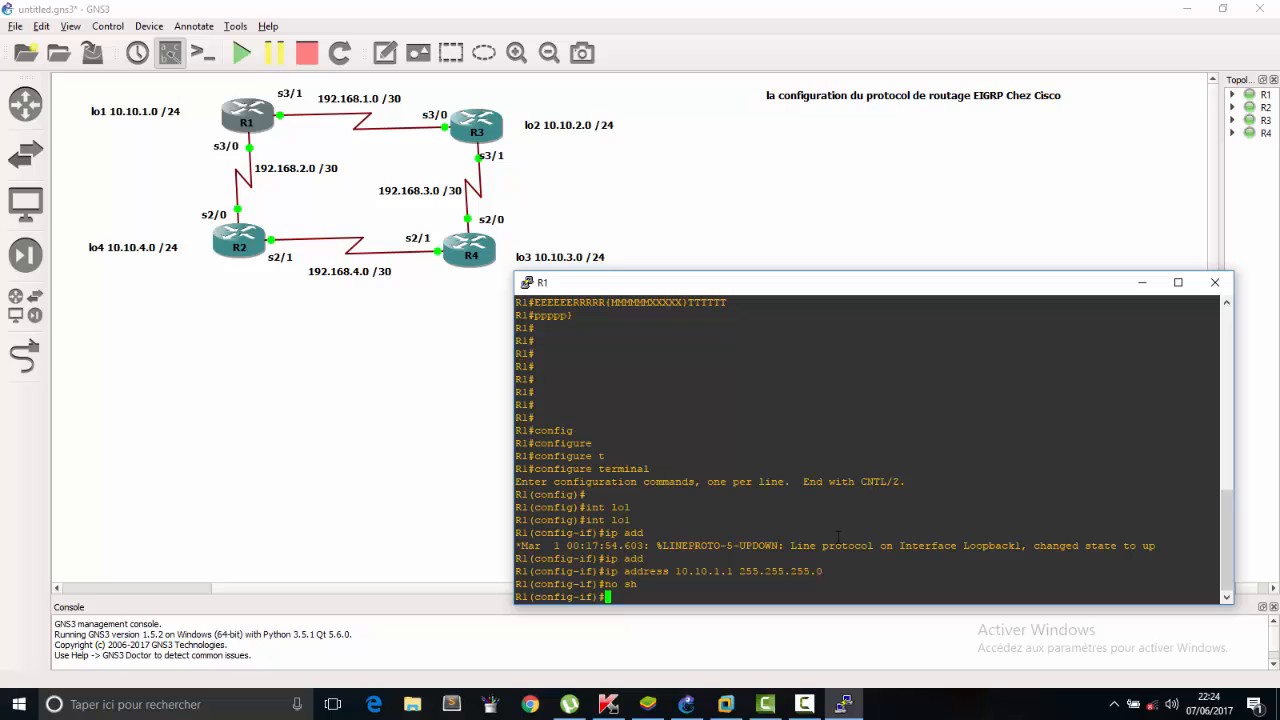
left_click_drag(640, 584, 580, 571)
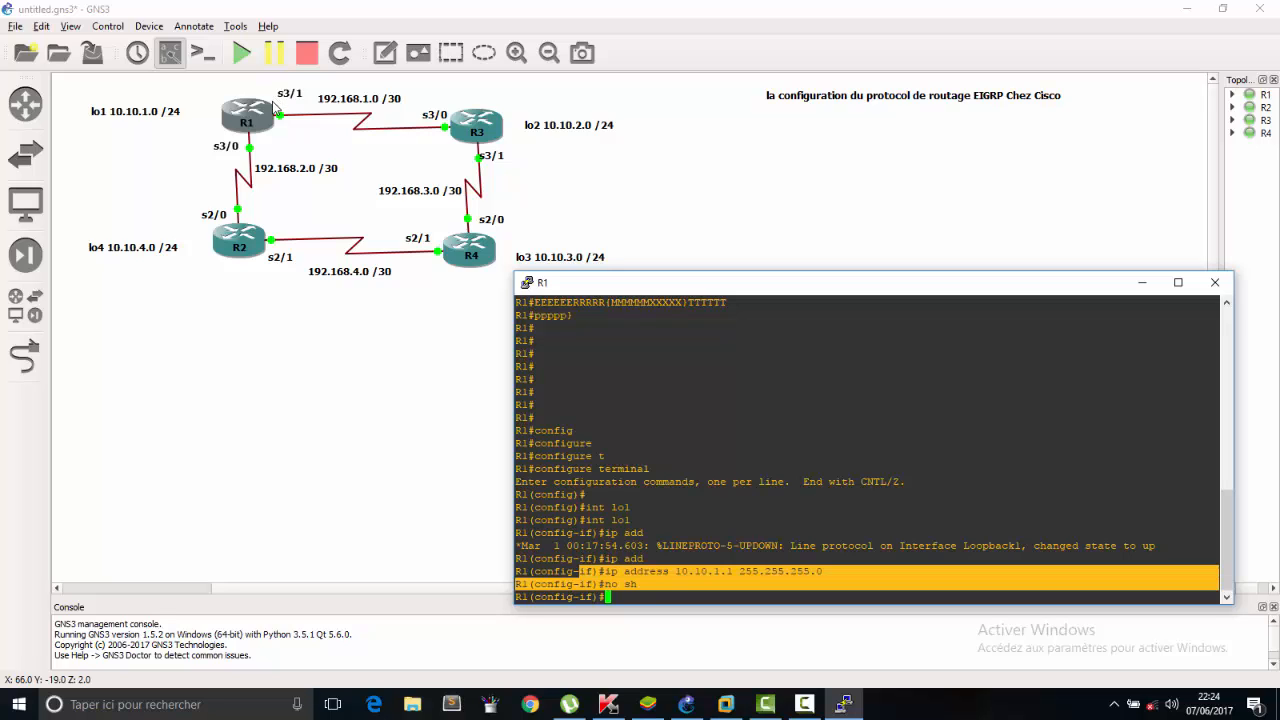
left_click(703, 585)
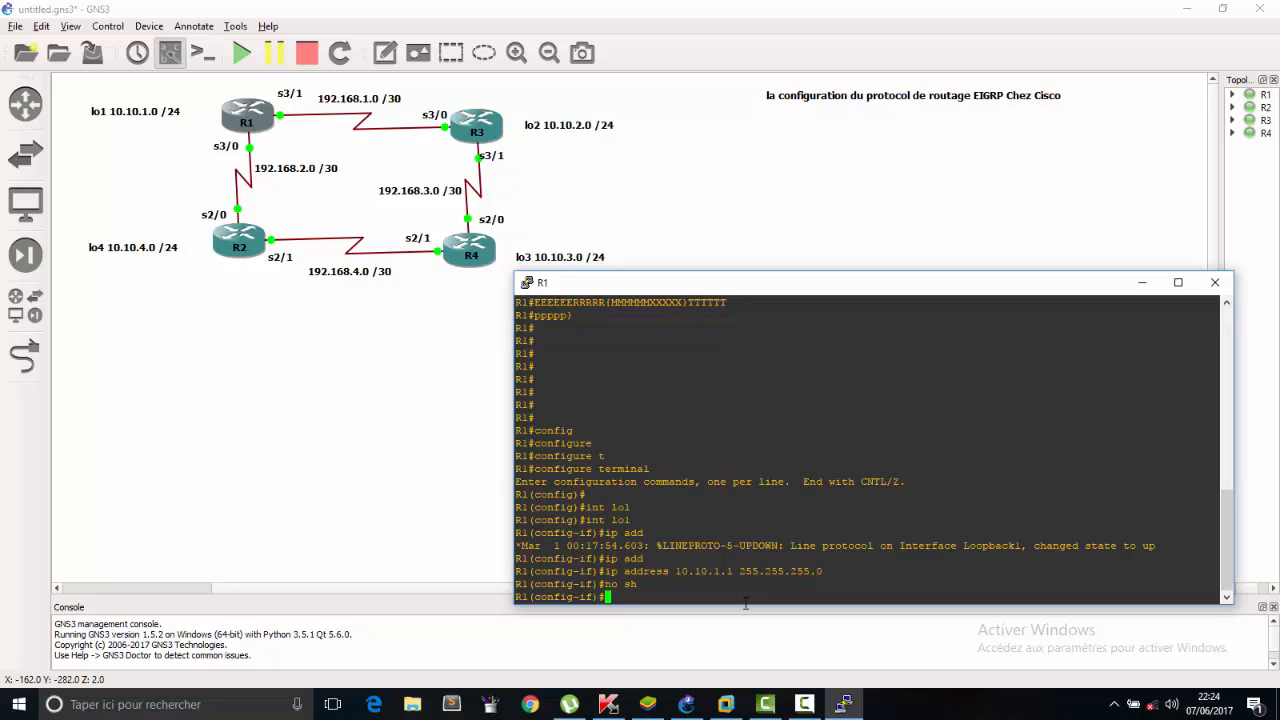
Leave the loopback configuration and enter interface configuration for serial 3/1 on R1.
type("esx")
key("BackSpace")
key("BackSpace")
key("BackSpace")
type("x")
key("Return")
type("in")
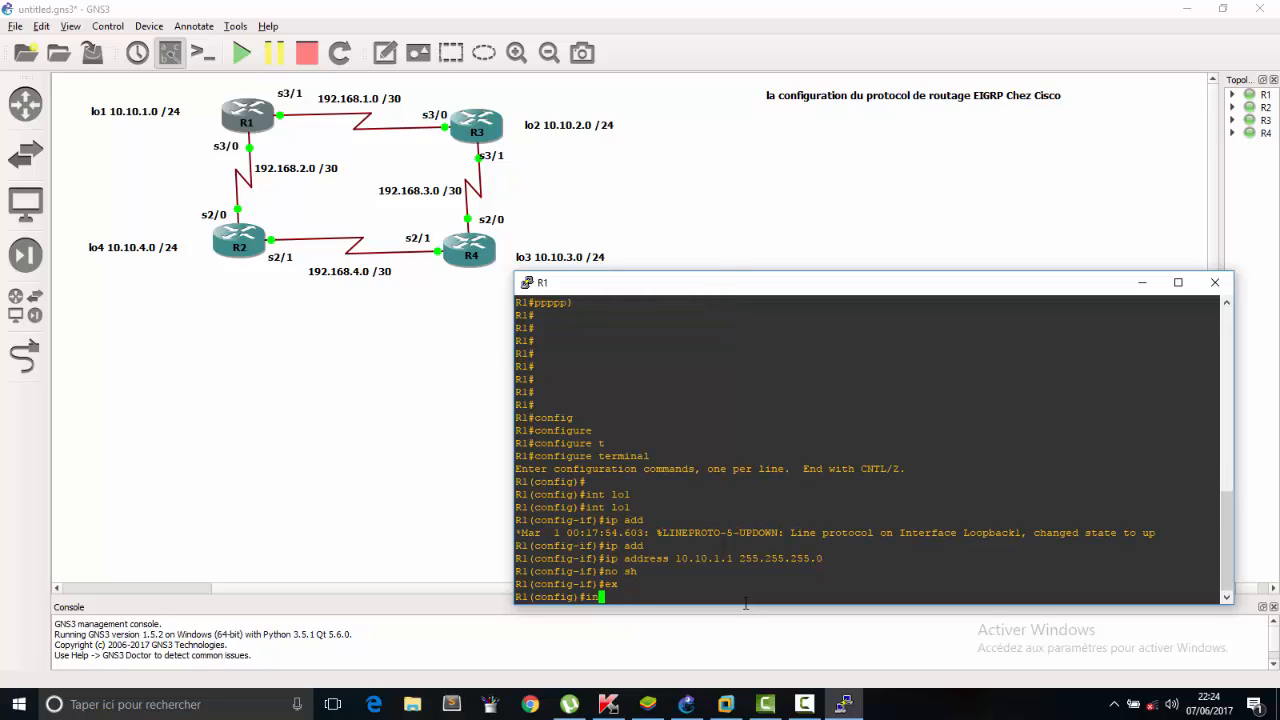
type("t se 3/1")
key("Return")
Assign IP address 192.168.1.1 with mask 255.255.255.252 to R1's serial 3/1 interface.
type("IP a")
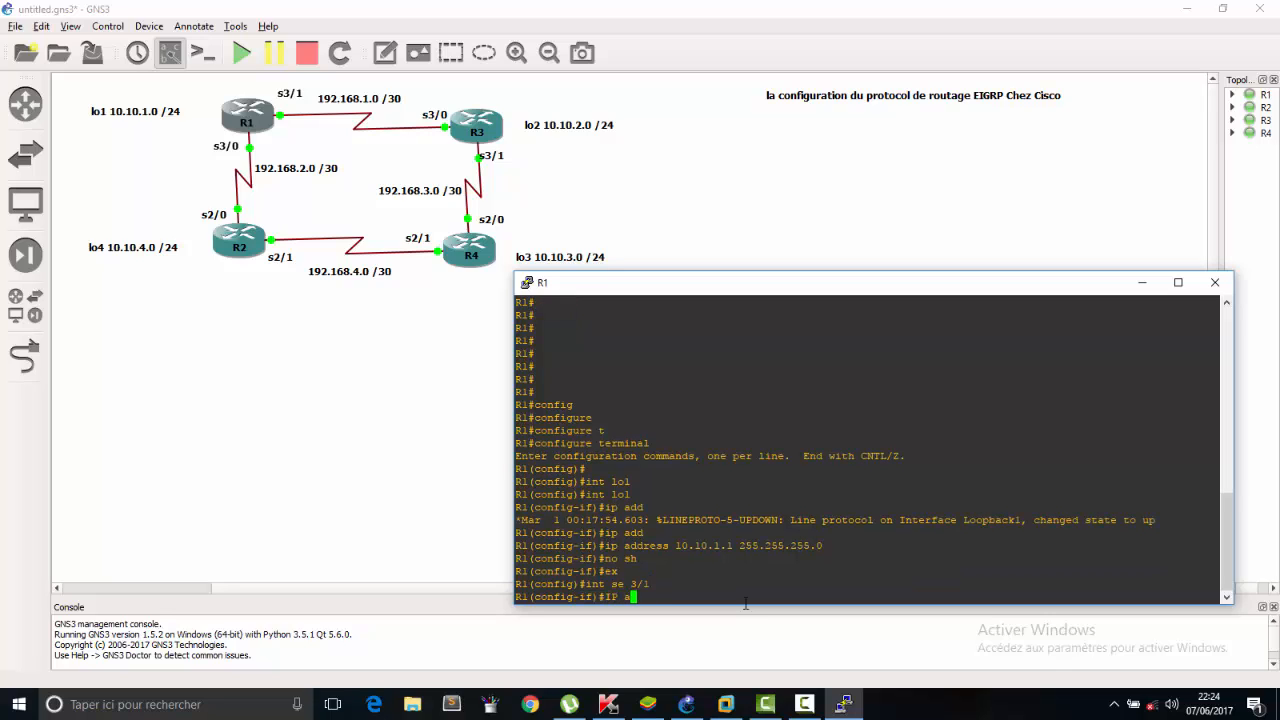
key("BackSpace")
key("BackSpace")
key("BackSpace")
key("BackSpace")
type("ip add")
key("Tab")
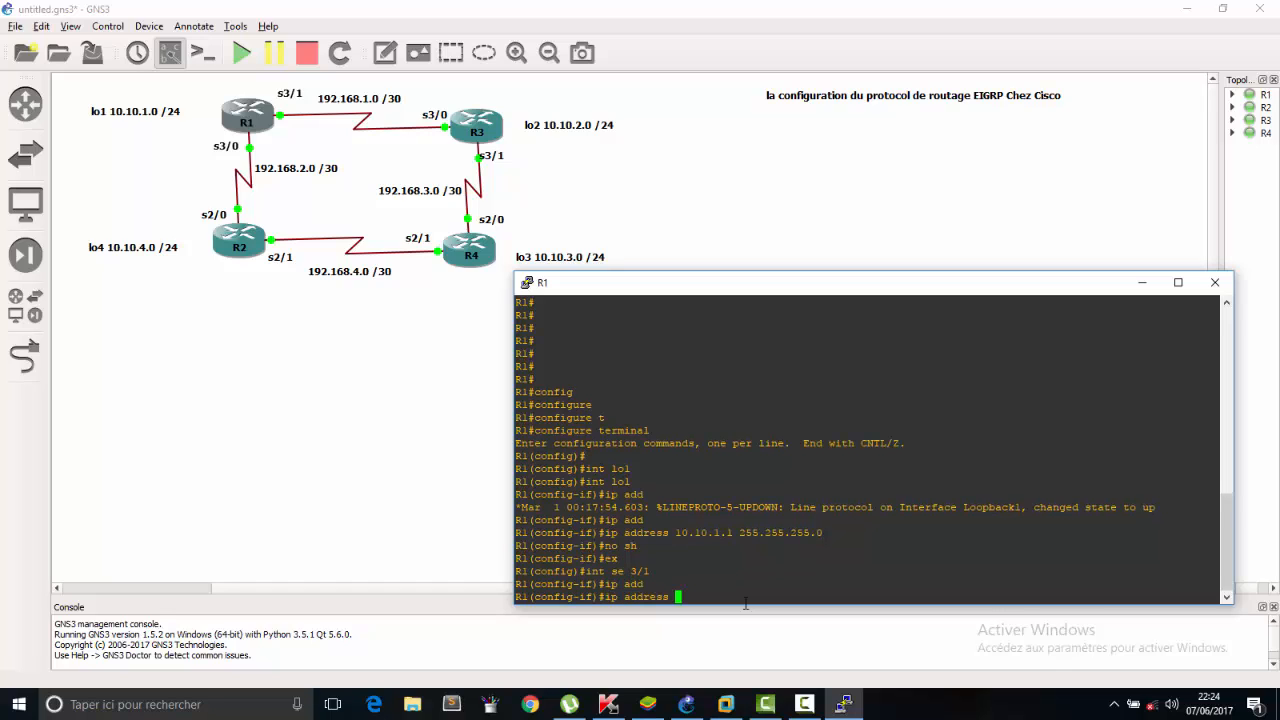
type("192.168.1.1 255.255.255.252")
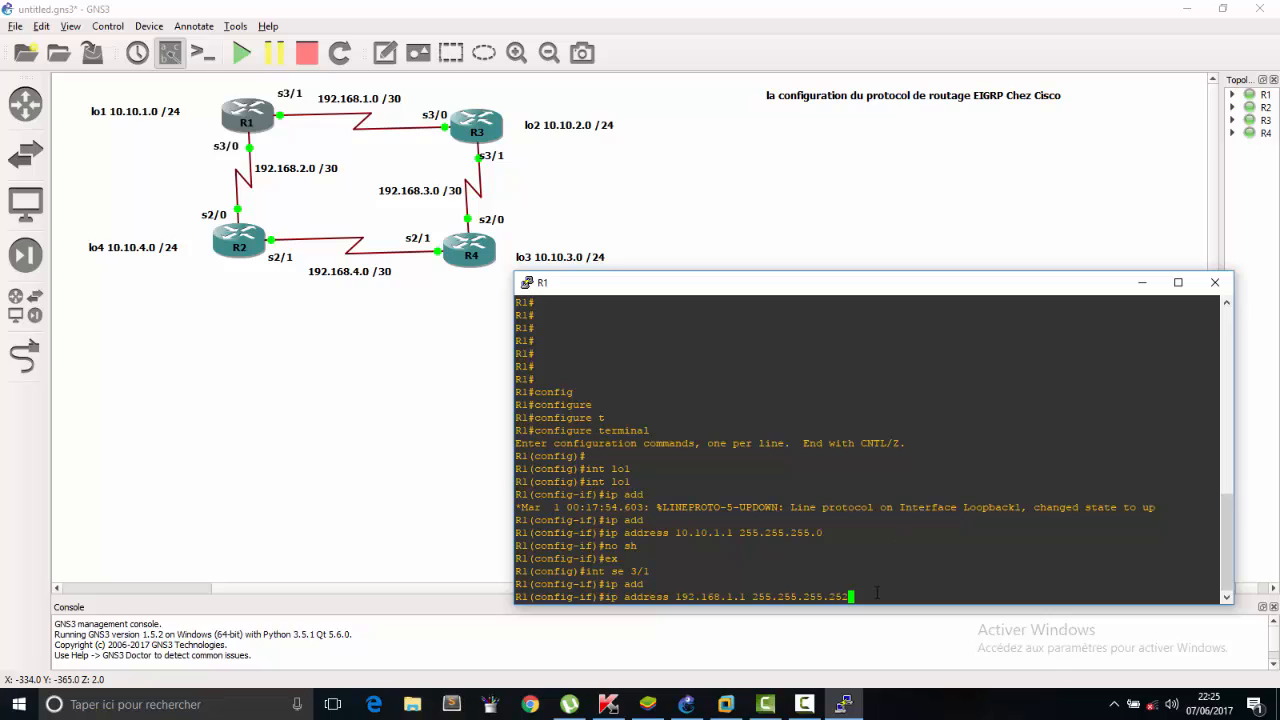
key("Return")
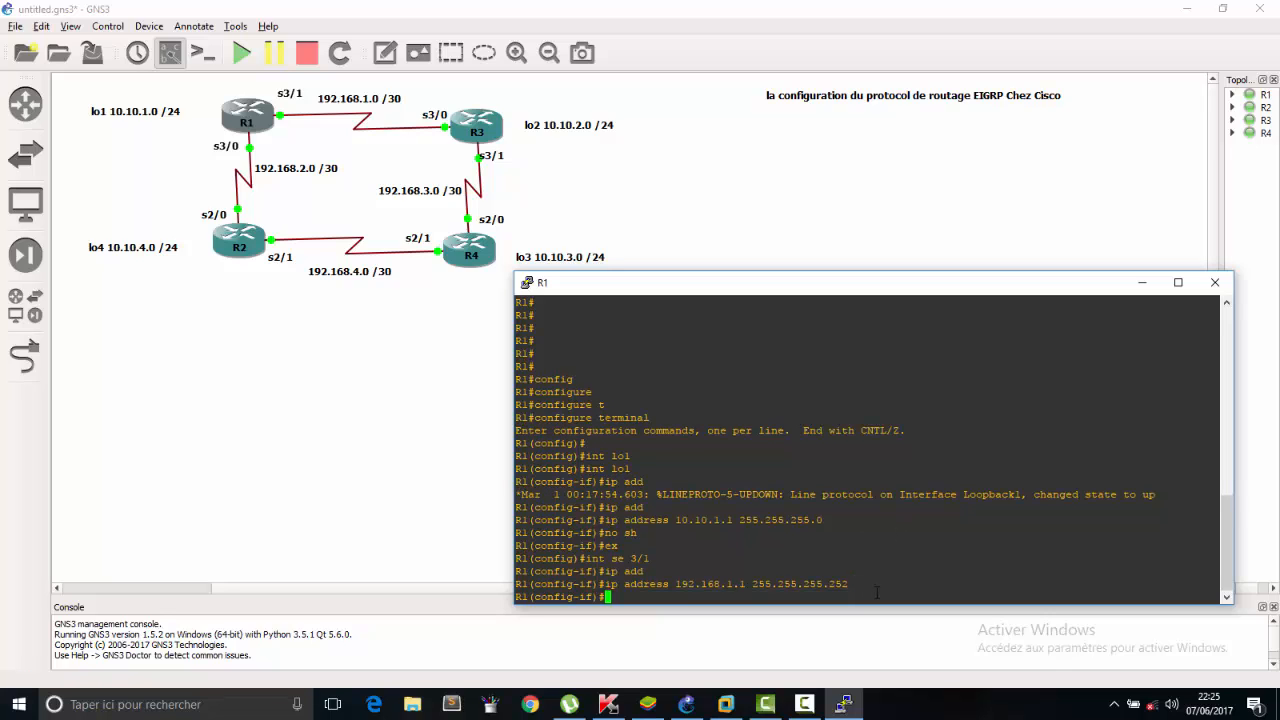
Enable R1's serial 3/1 interface with the no sh command.
type("noa")
type("h")
key("BackSpace")
key("BackSpace")
key("BackSpace")
type("sh")
key("Return")
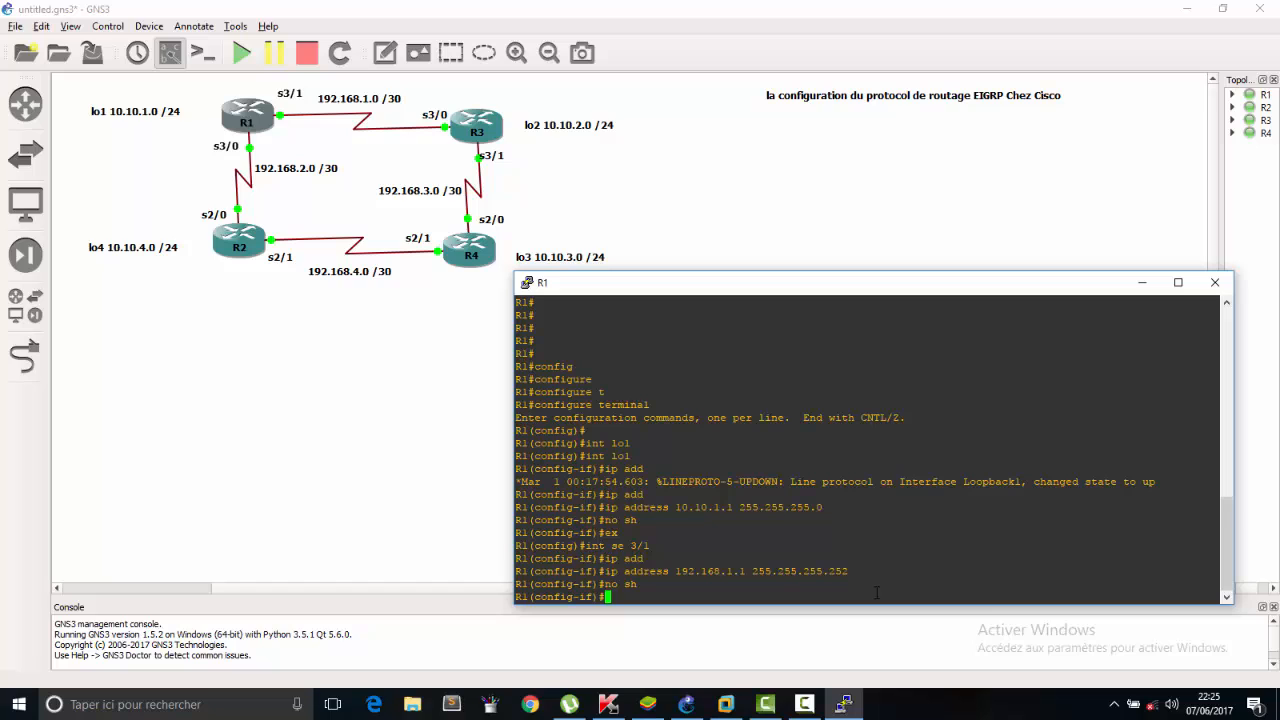
Switch R1 to interface configuration for serial 3/0.
key("Up")
key("Up")
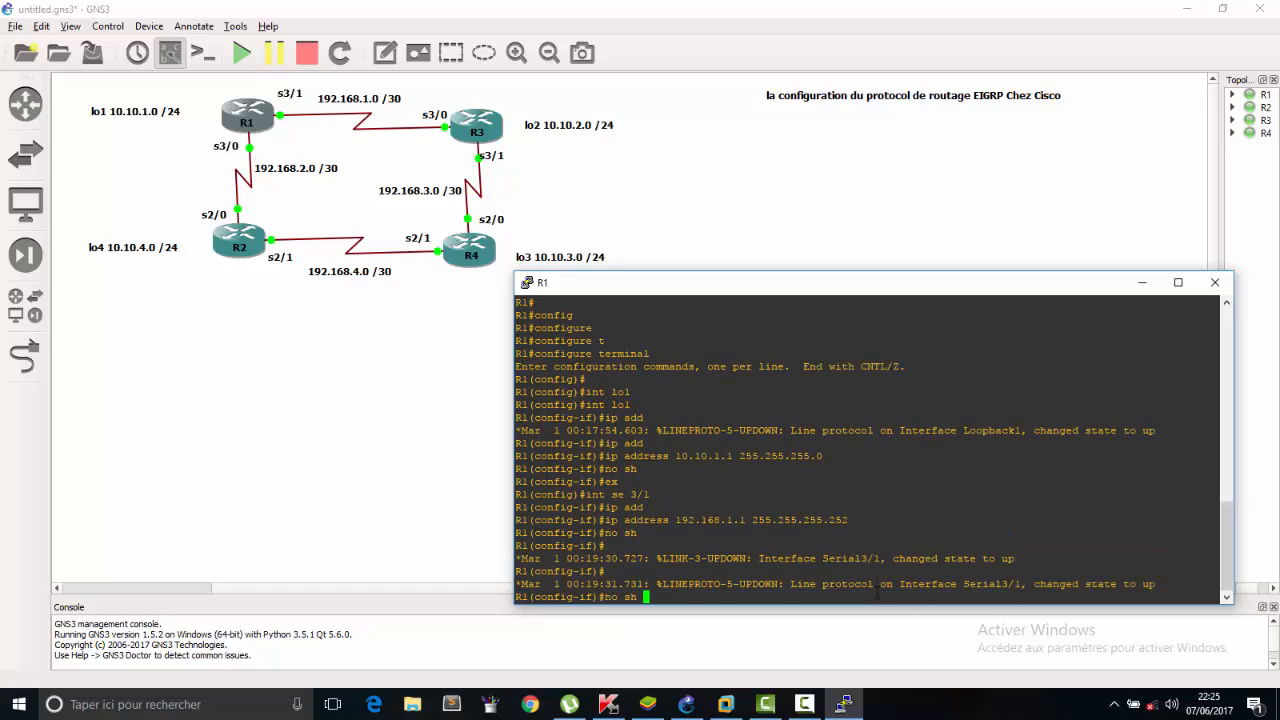
key("Up")
key("Up")
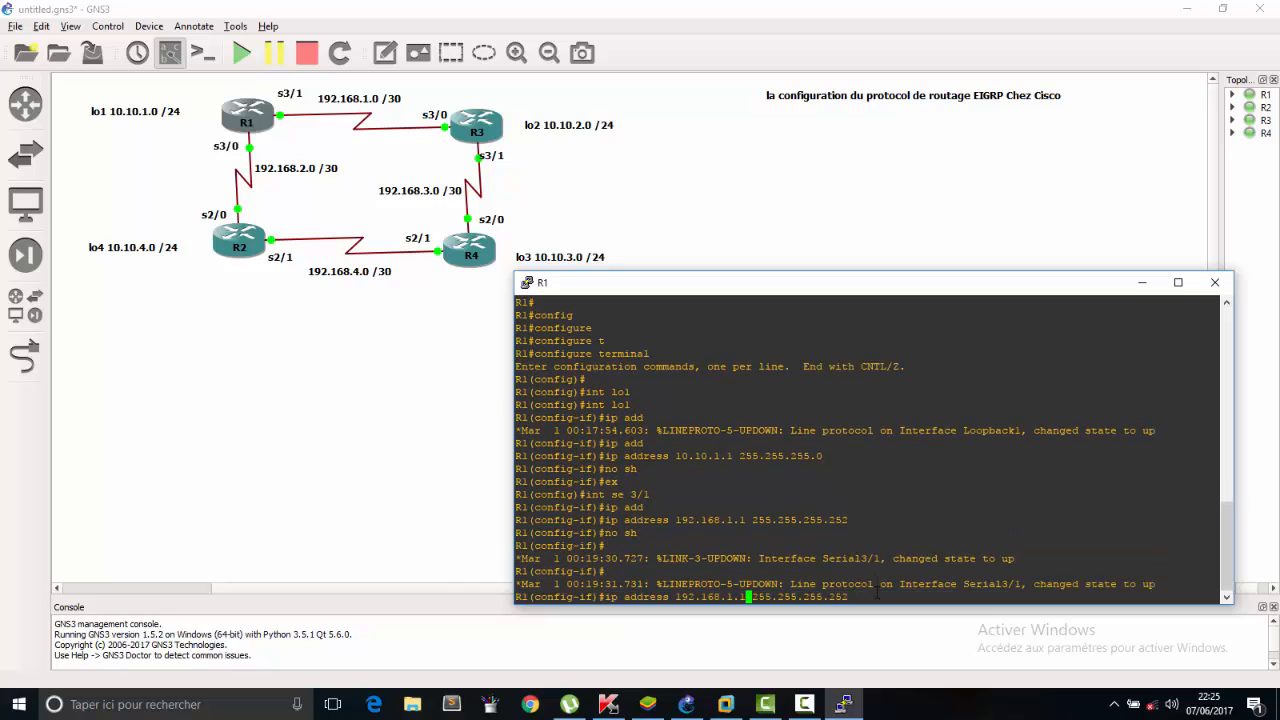
key("BackSpace")
key("BackSpace")
key("BackSpace")
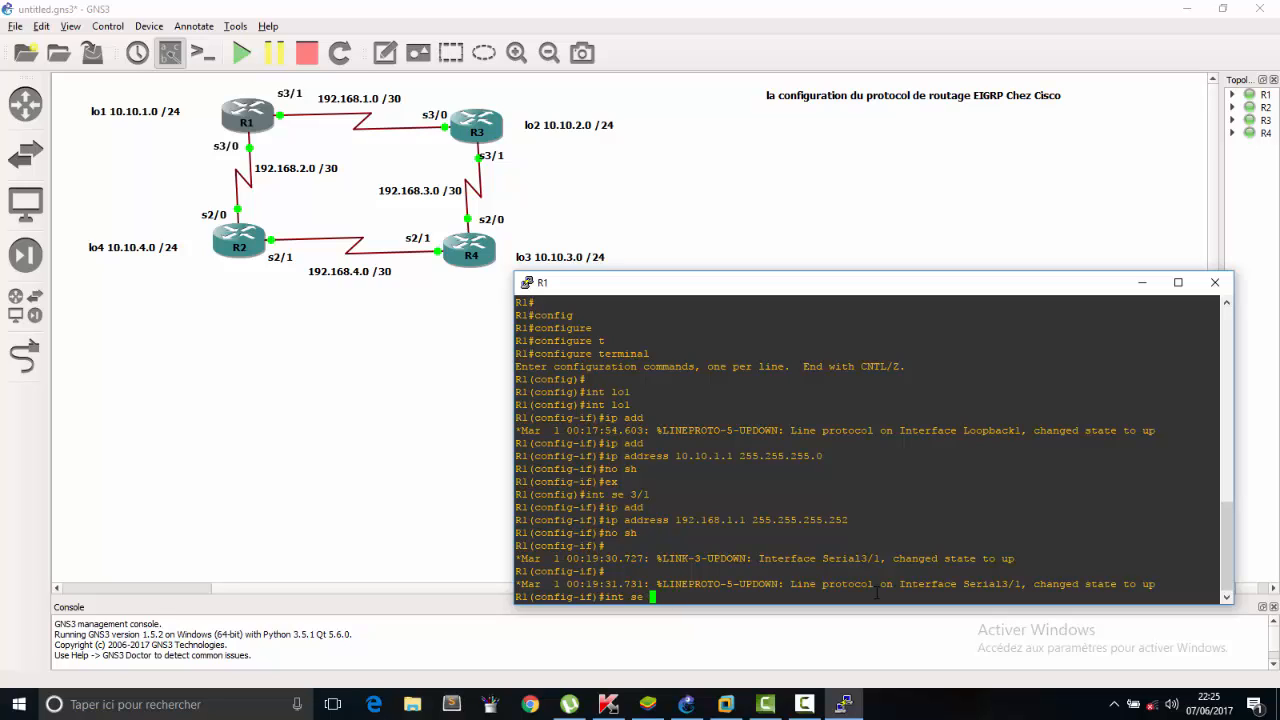
type("3/0")
key("Return")
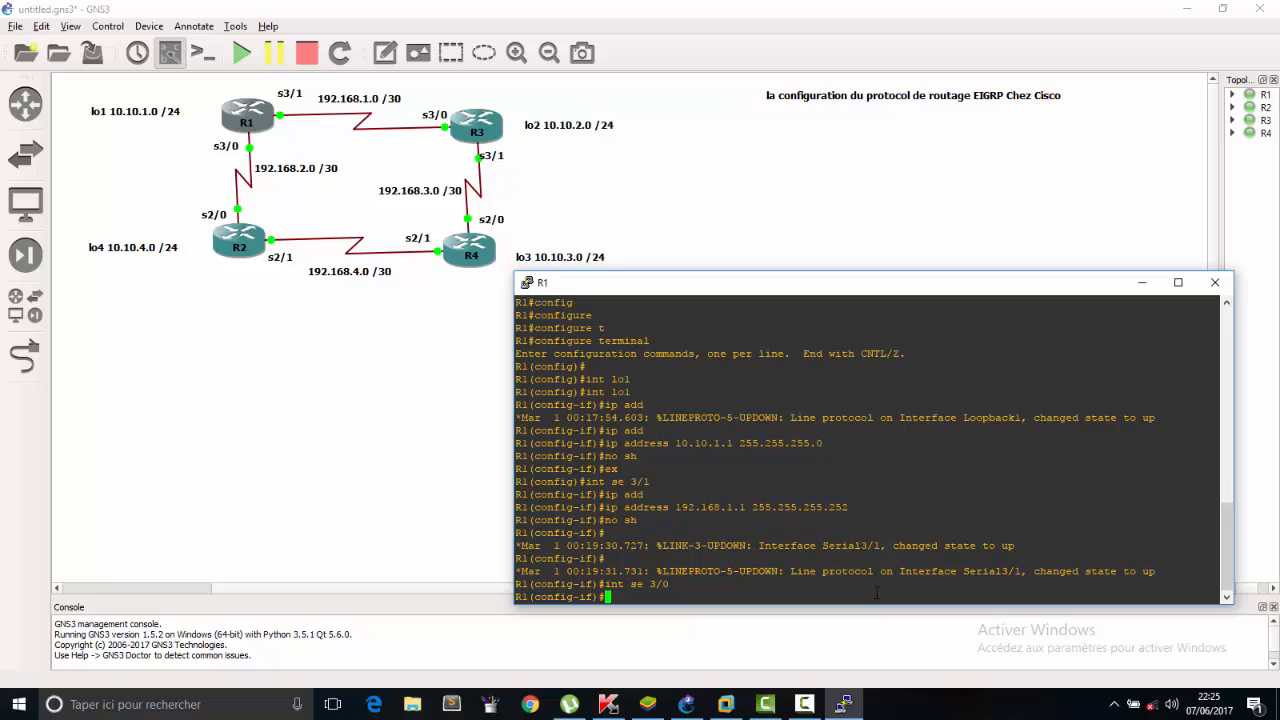
Assign IP address 192.168.2.1 with mask 255.255.255.252 to R1's serial 3/0 interface.
type("in")
key("BackSpace")
key("BackSpace")
type("p add")
key("Tab")
type("192.1")
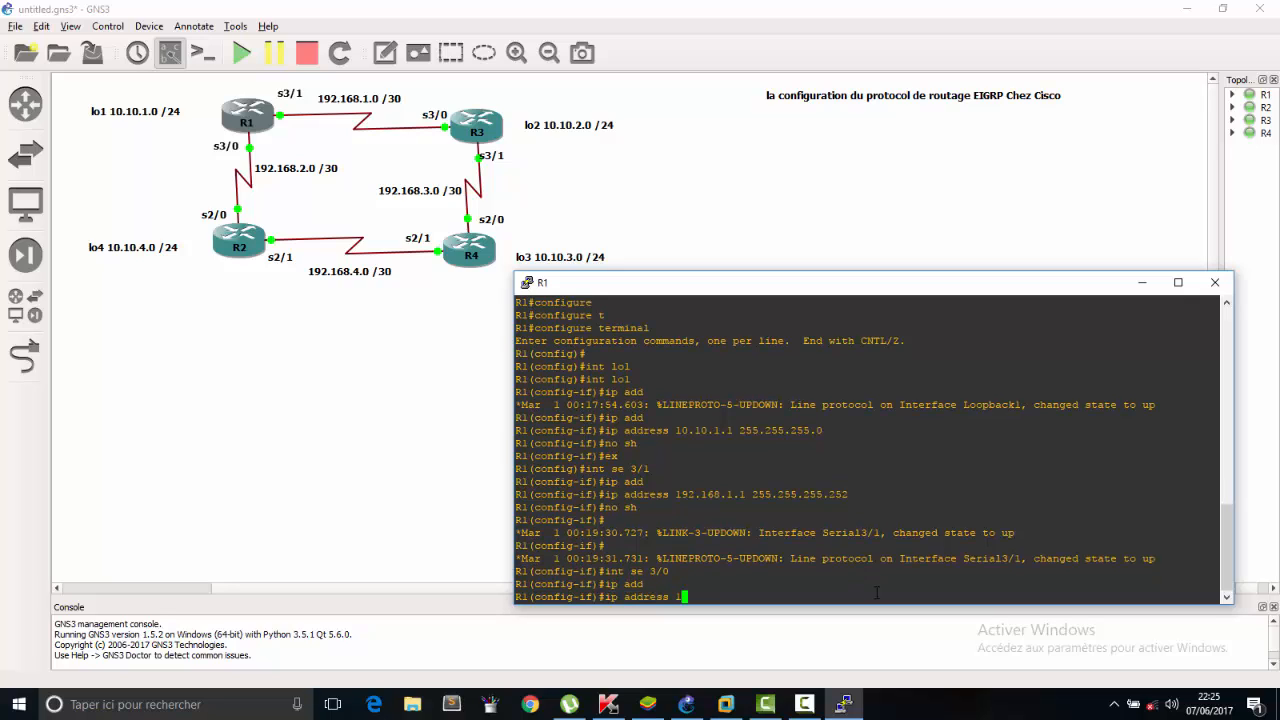
type("68.2.1 ")
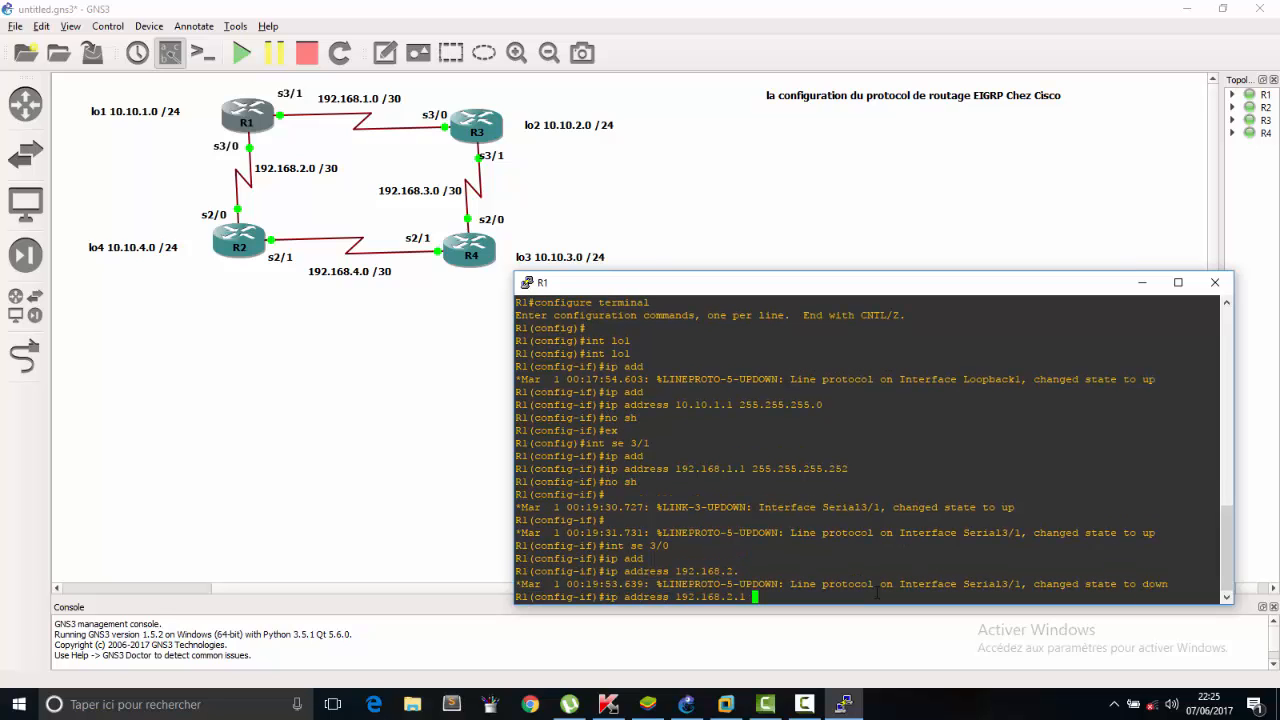
type("255.255.2")
type("55.255.252")
key("Return")
Enable R1's serial 3/0 interface with no sh and close the R1 console.
type("no sh")
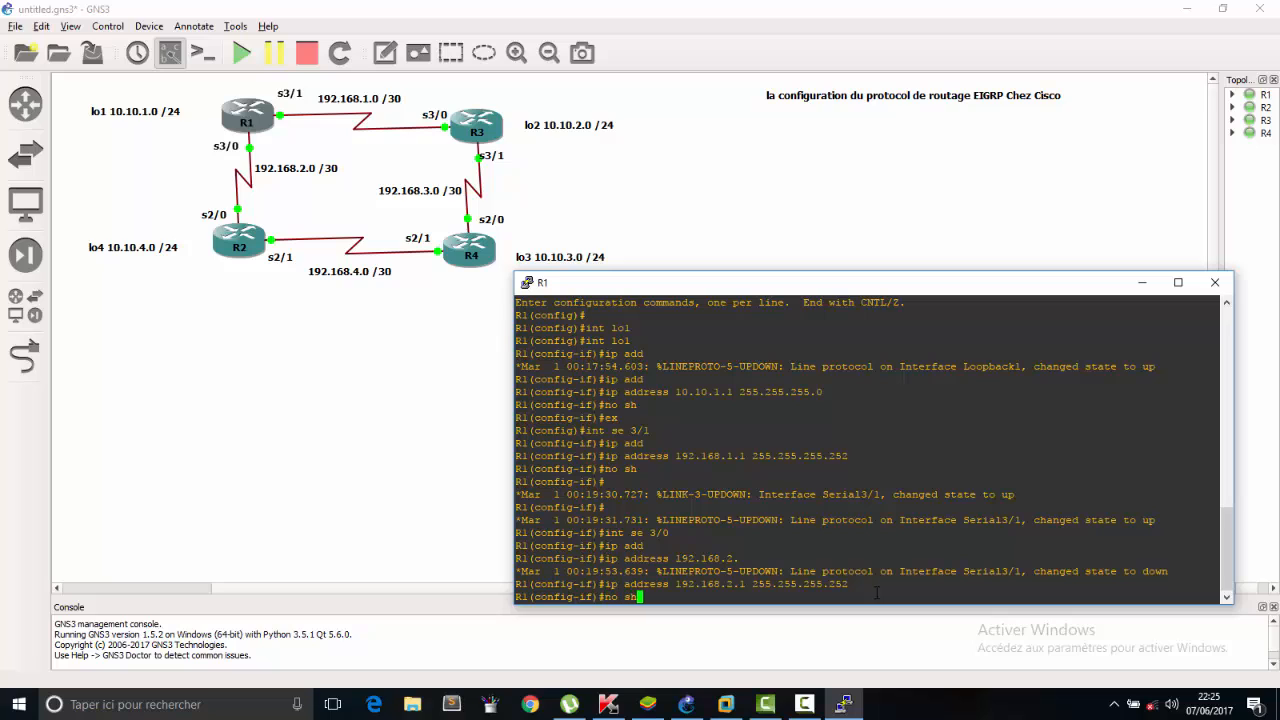
key("Return")
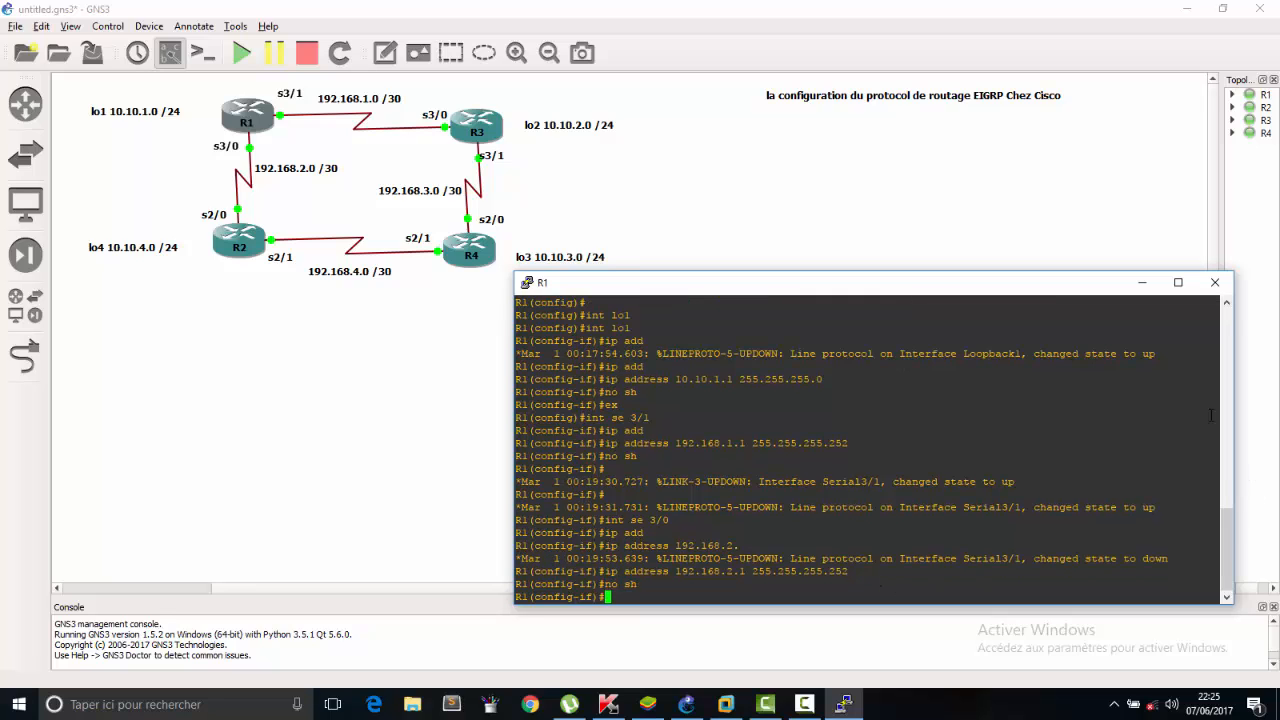
left_click(1214, 282)
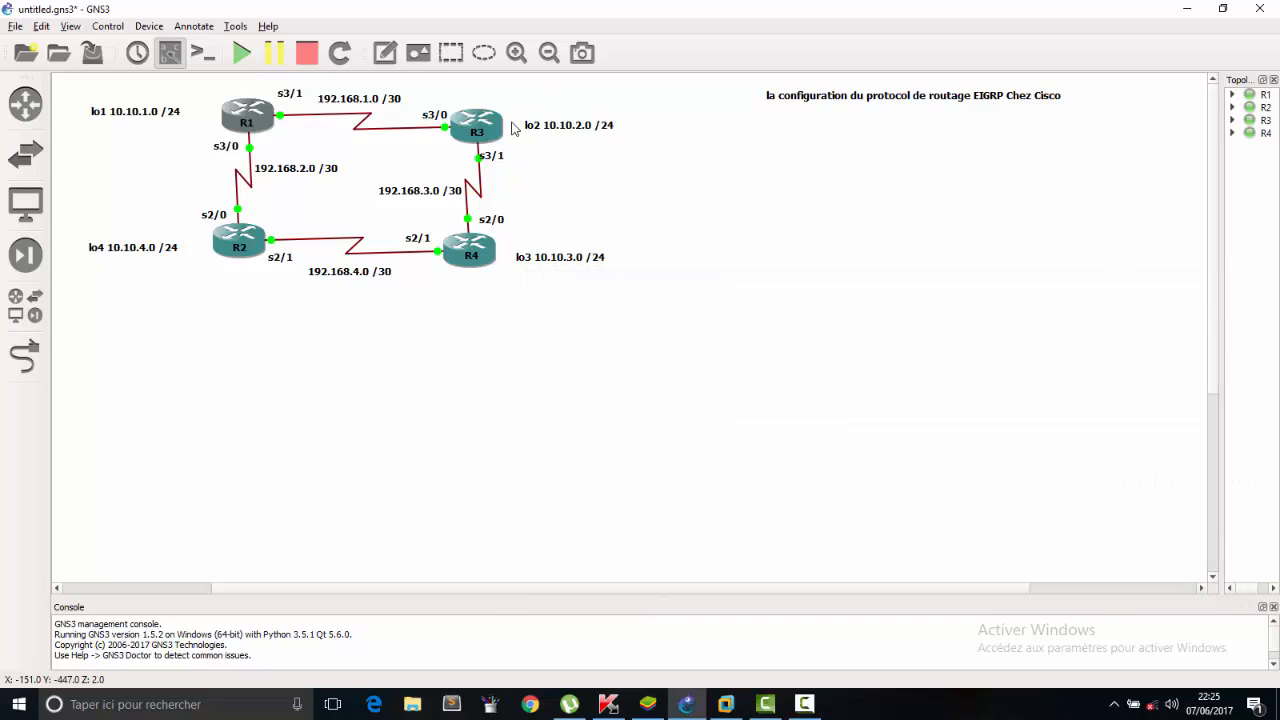
Open the console of router R2 and place its window clear of the topology diagram.
double_click(254, 238)
left_click_drag(427, 105, 848, 291)
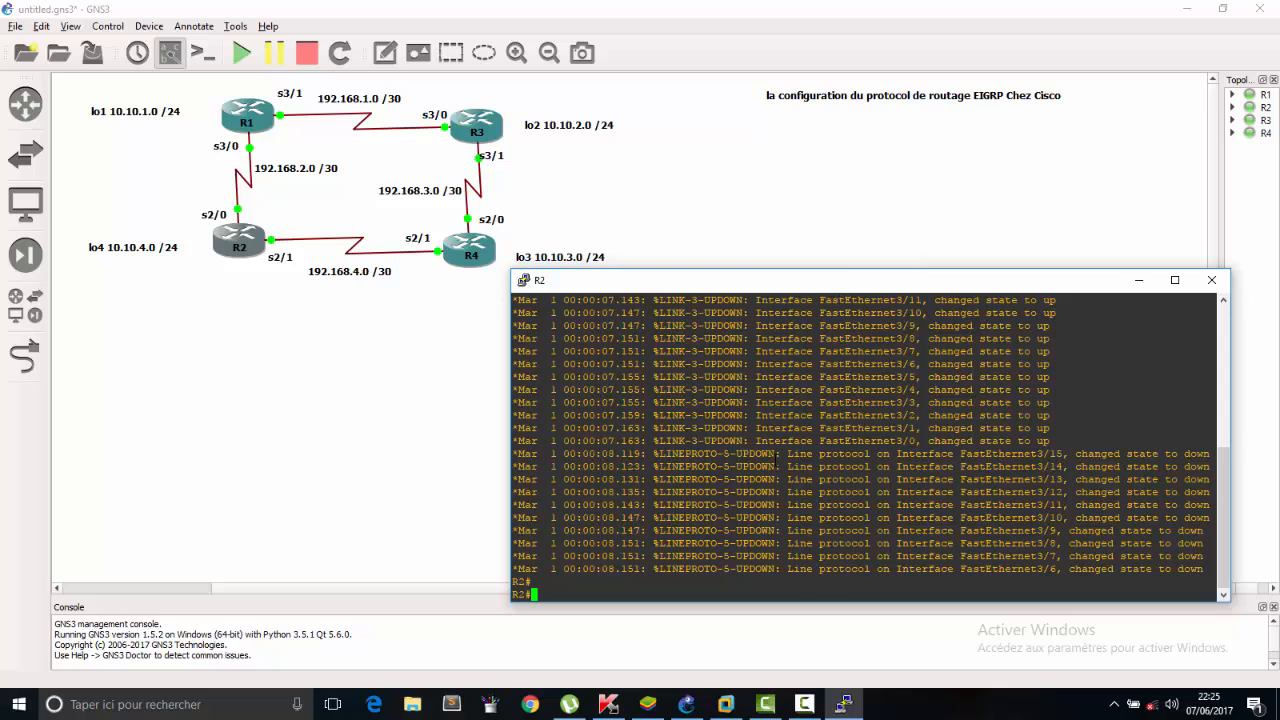
key("Return")
key("Return")
key("Return")
key("Return")
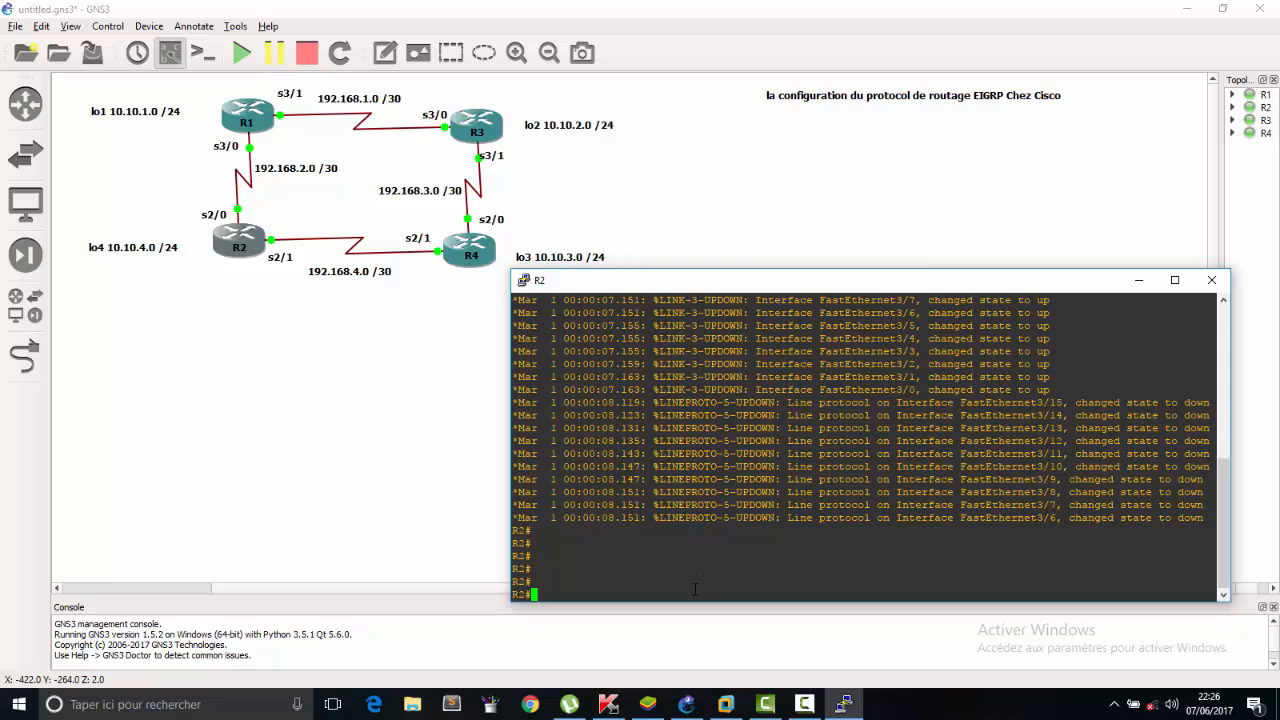
Enter global configuration mode on R2 with configure terminal.
type("config")
key("Tab")
type("t")
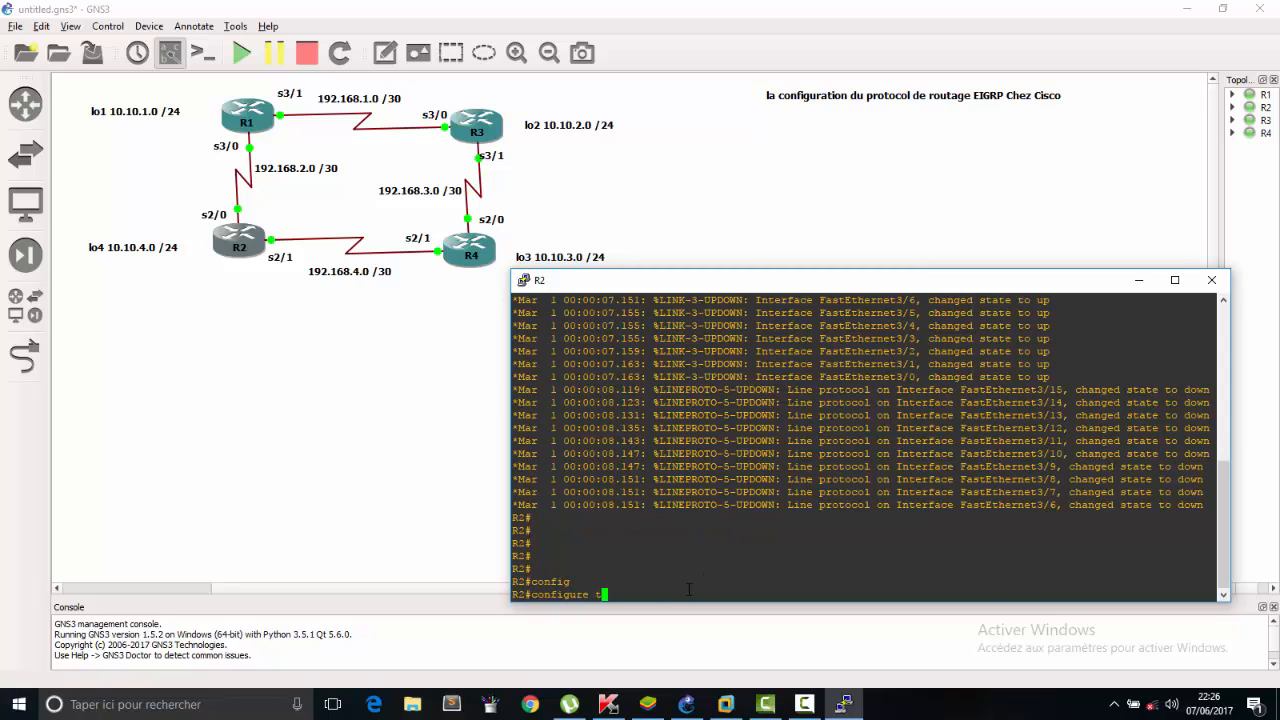
key("Tab")
key("Return")
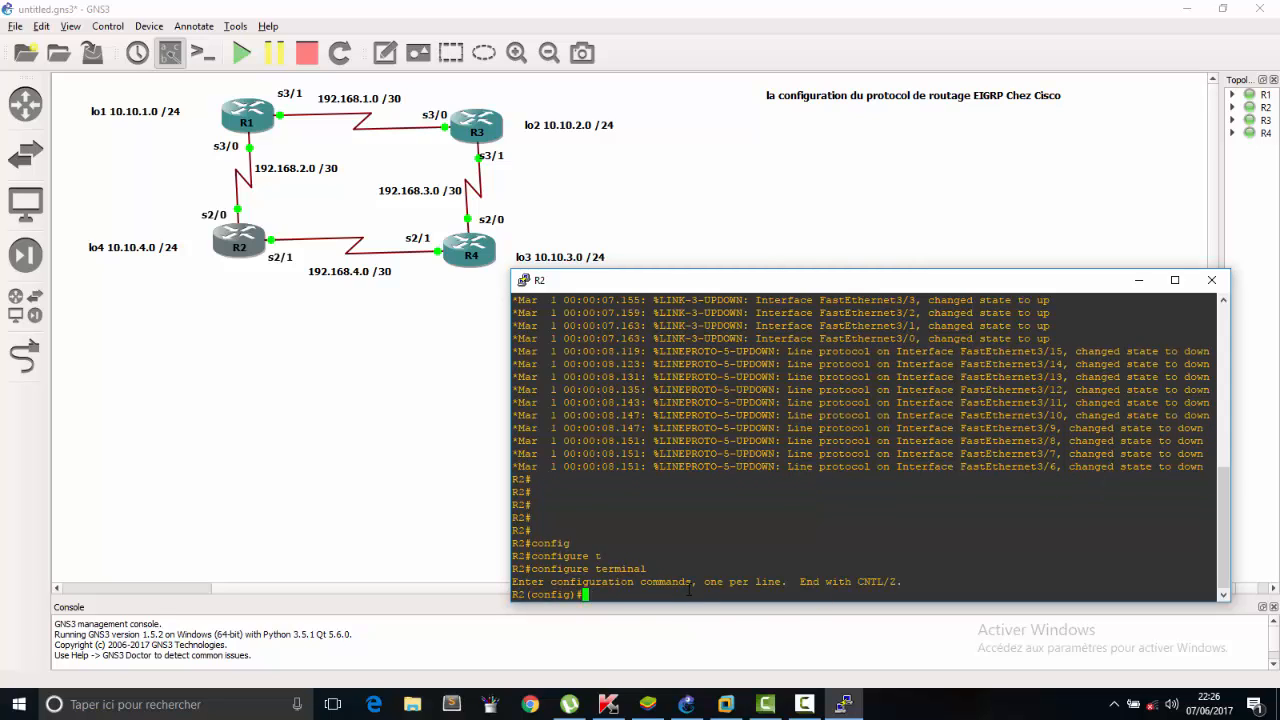
Create loopback interface lo4 on R2 and enter its interface configuration.
type("int lo4")
key("Return")
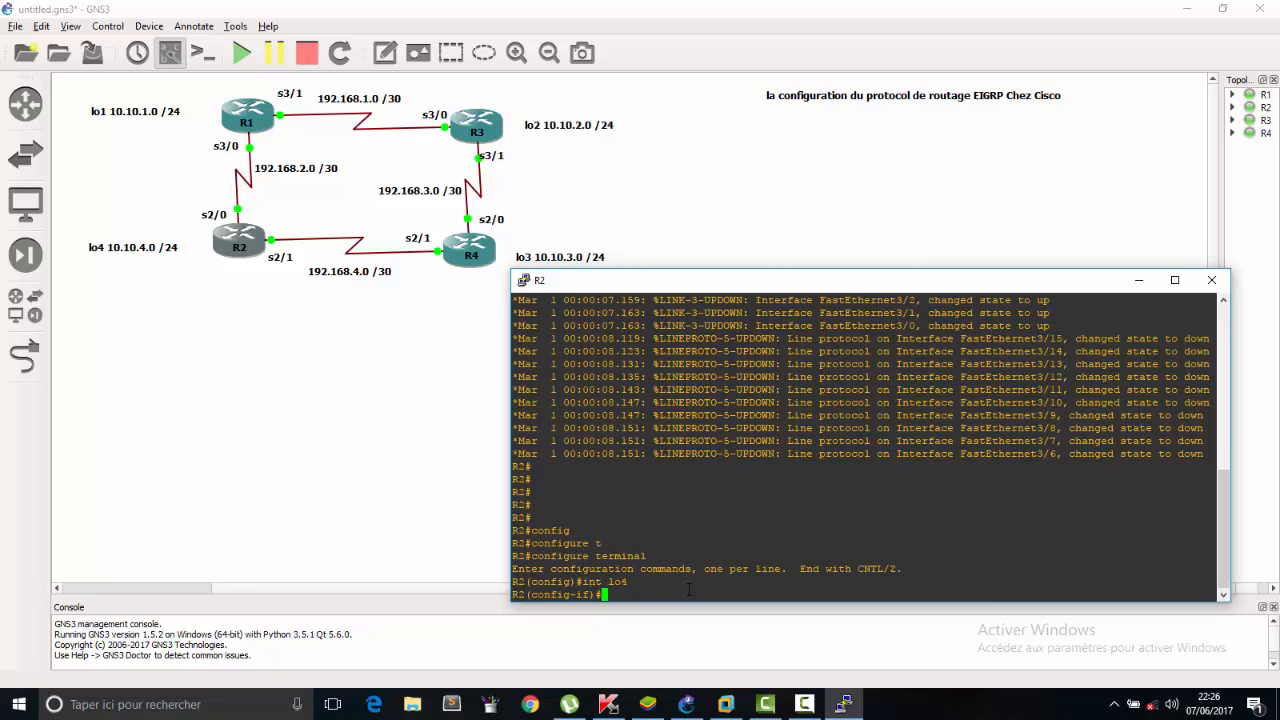
Assign IP address 10.10.4.1 with mask 255.255.255.0 to R2's loopback 4 interface.
type("ip add")
key("Tab")
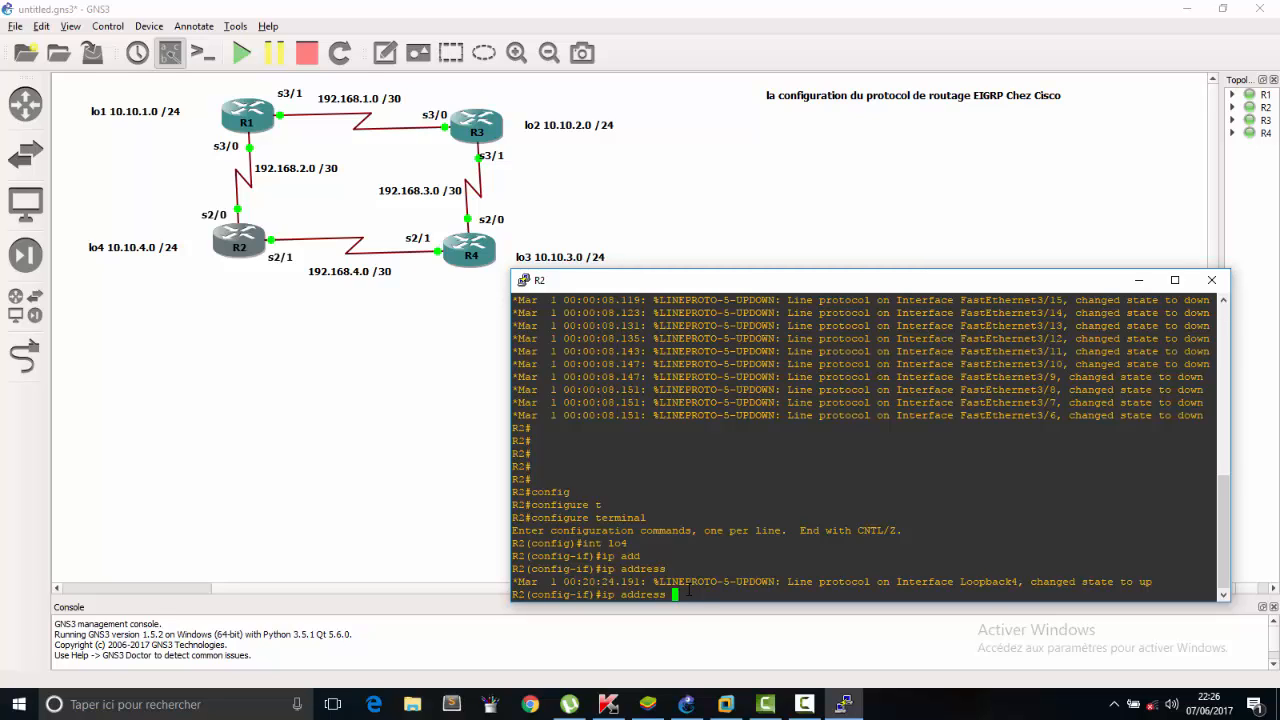
type("10.10.4.1 255.255.255.0")
key("Return")
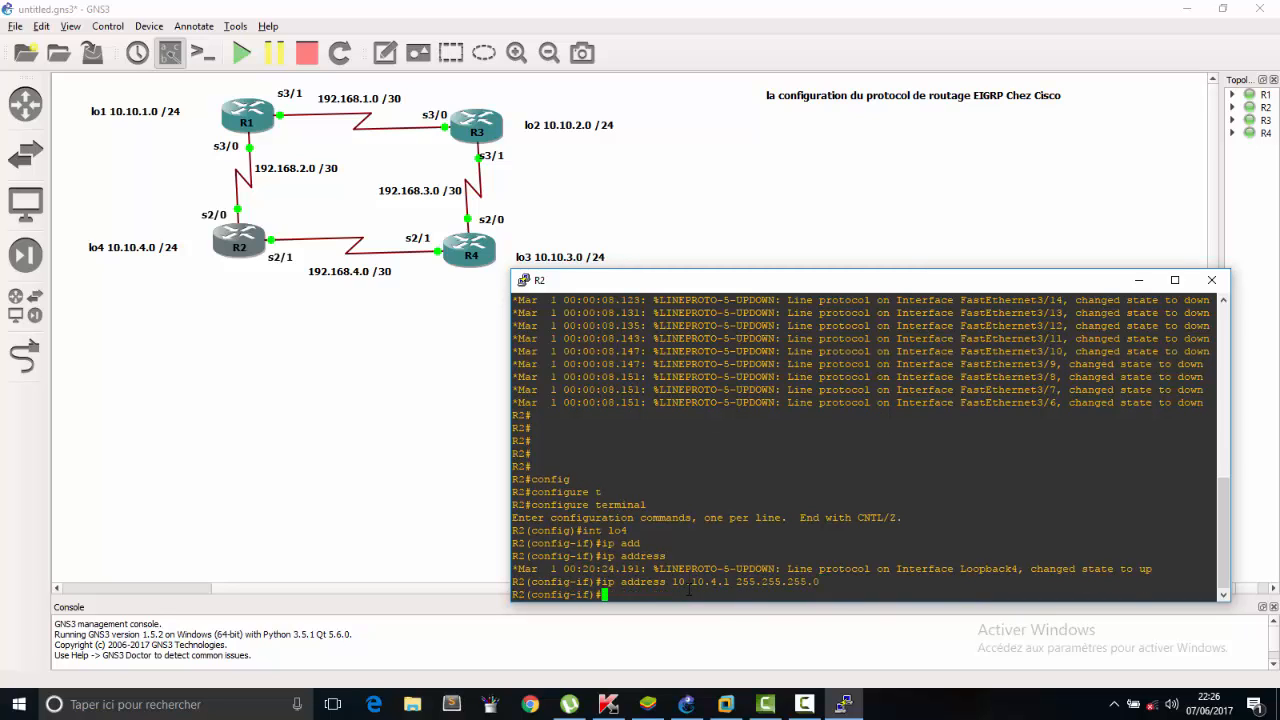
Enable R2's loopback 4 interface with no sh and exit to global configuration mode.
type("no sh")
key("Return")
type("ex")
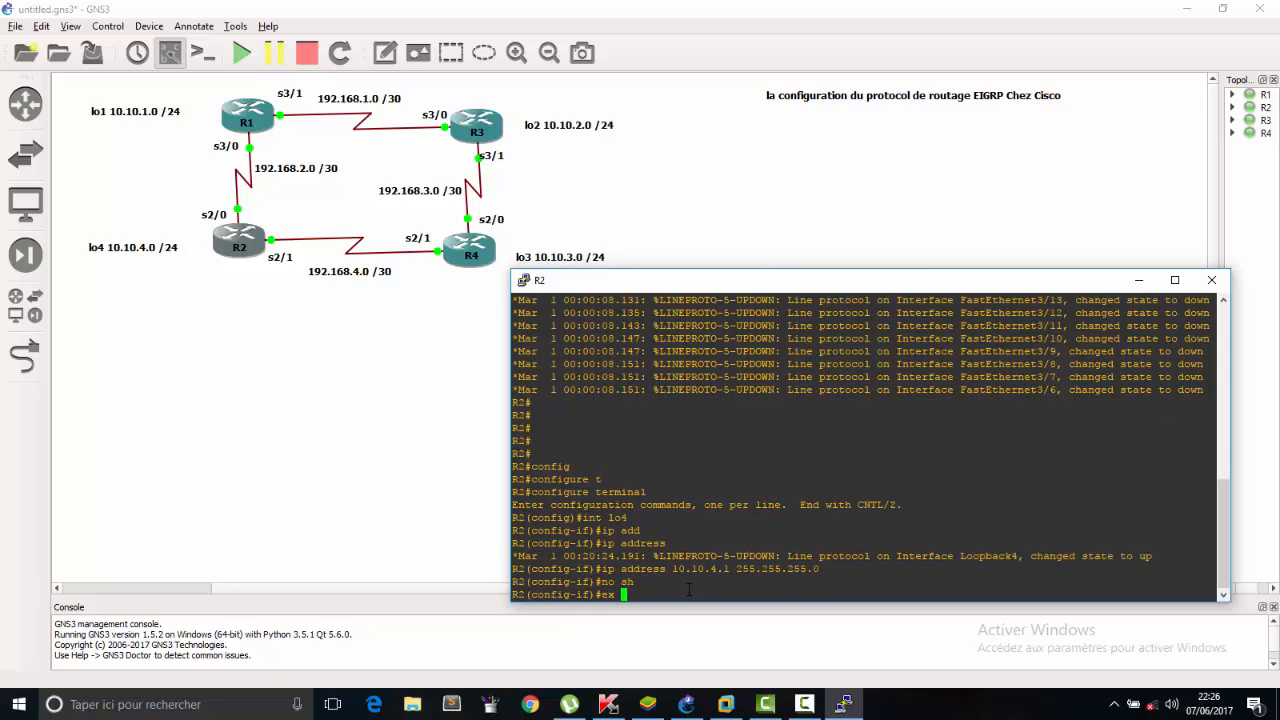
key("Return")
Switch R2 to interface configuration for serial 2/0.
type("int se")
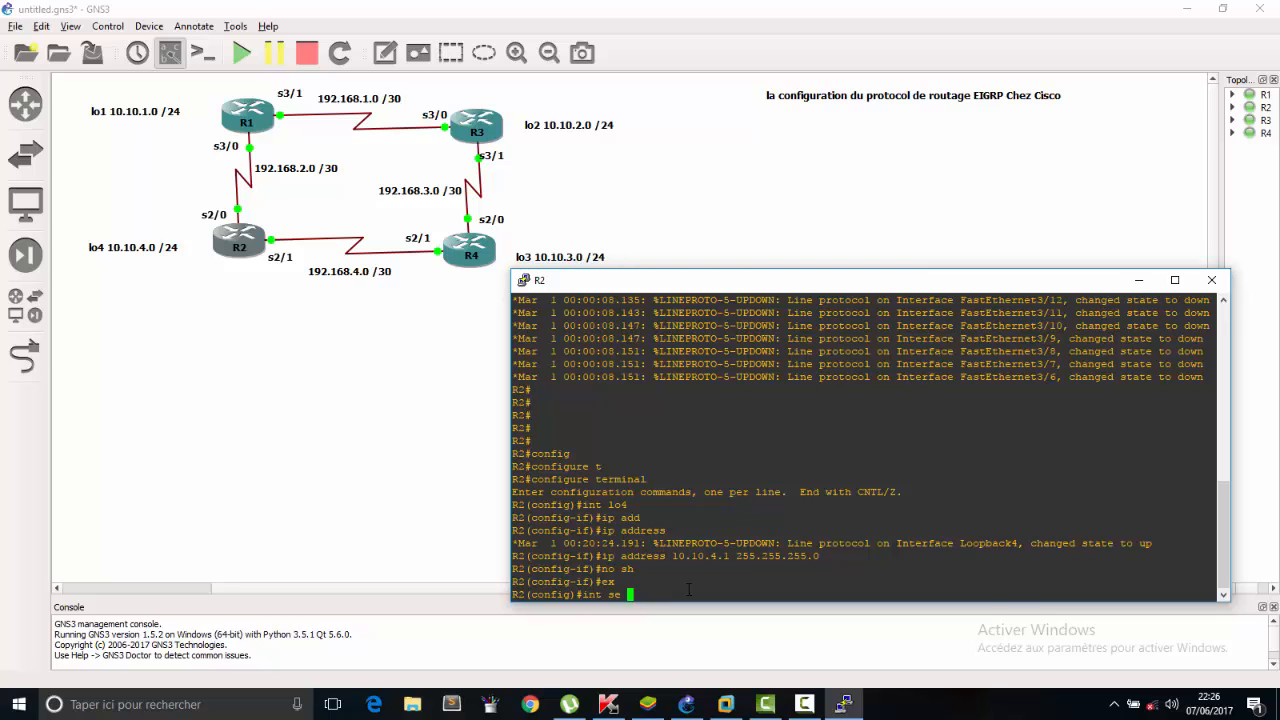
key("BackSpace")
type("2/0")
key("Return")
Assign IP address 192.168.2.2 with mask 255.255.255.252 to R2's serial 2/0 interface.
type("ip a")
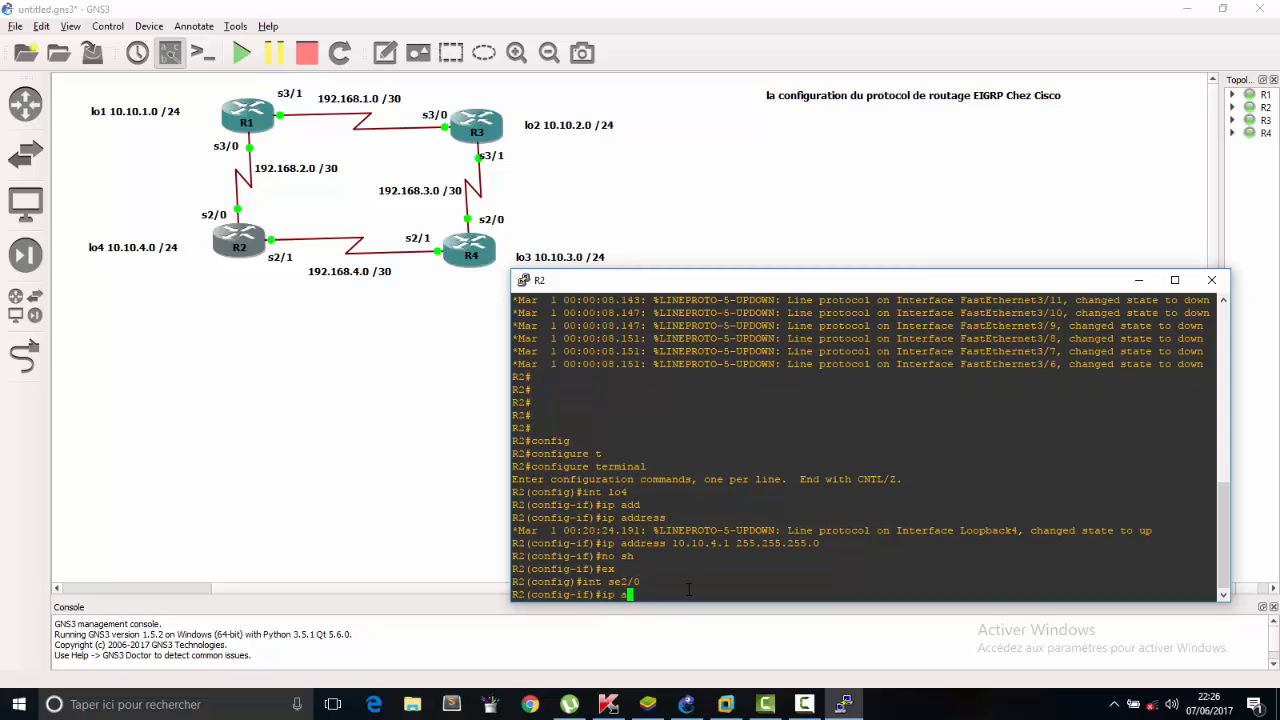
type("dd 192.168.4")
key("BackSpace")
type("2.2")
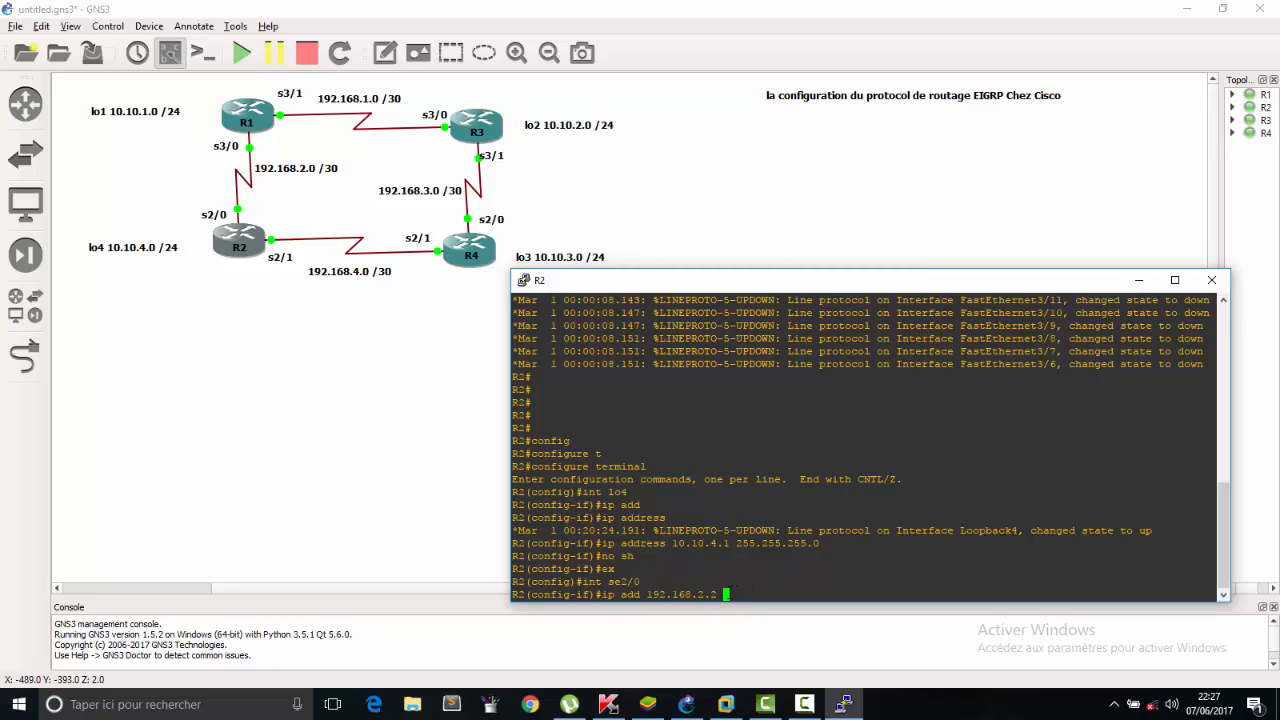
type("255")
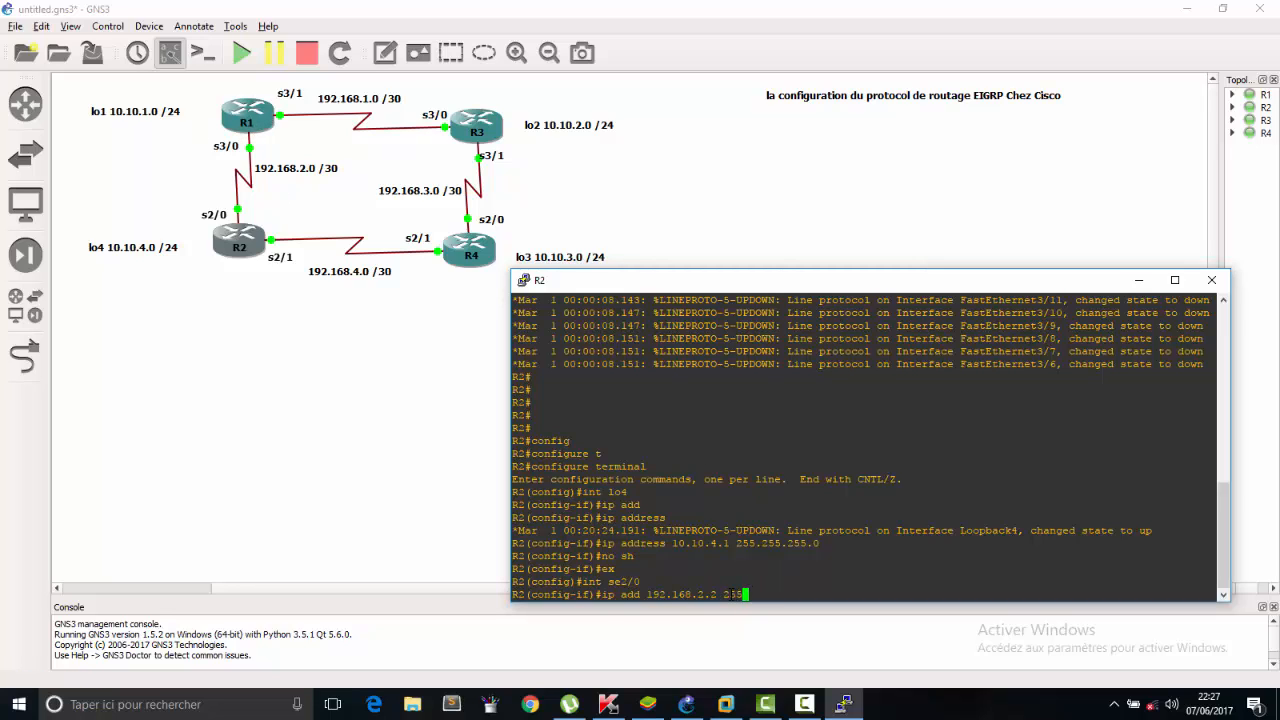
type(".255.255.252")
key("Return")
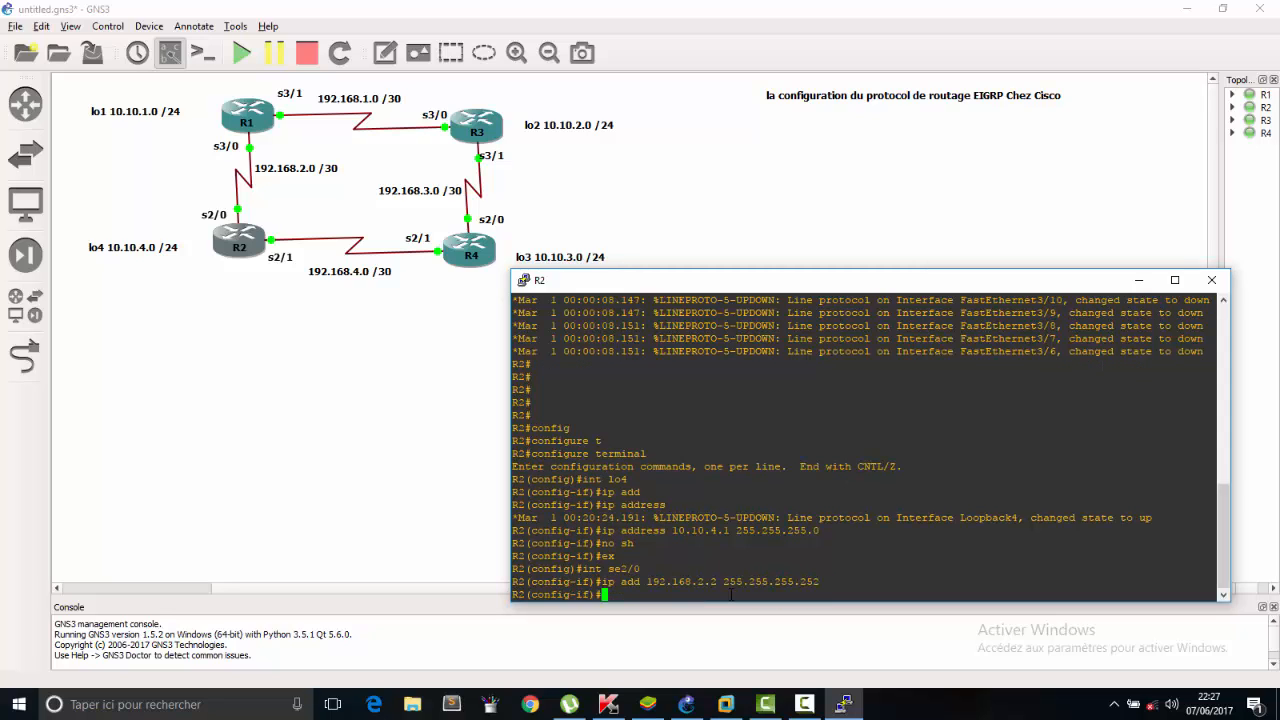
Enable R2's serial 2/0 interface with no sh and exit to global configuration mode.
type("no sh")
key("Return")
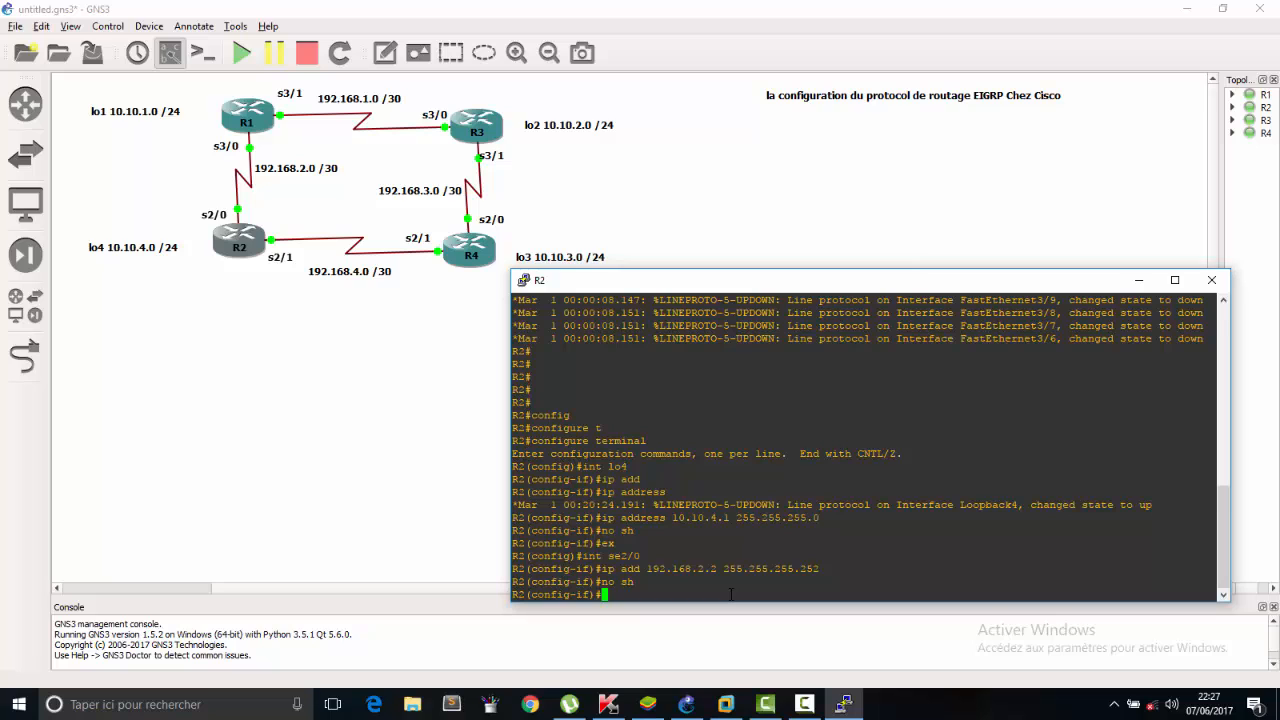
type("ex")
key("Return")
Switch R2 to interface configuration for serial 2/1.
type("int se")
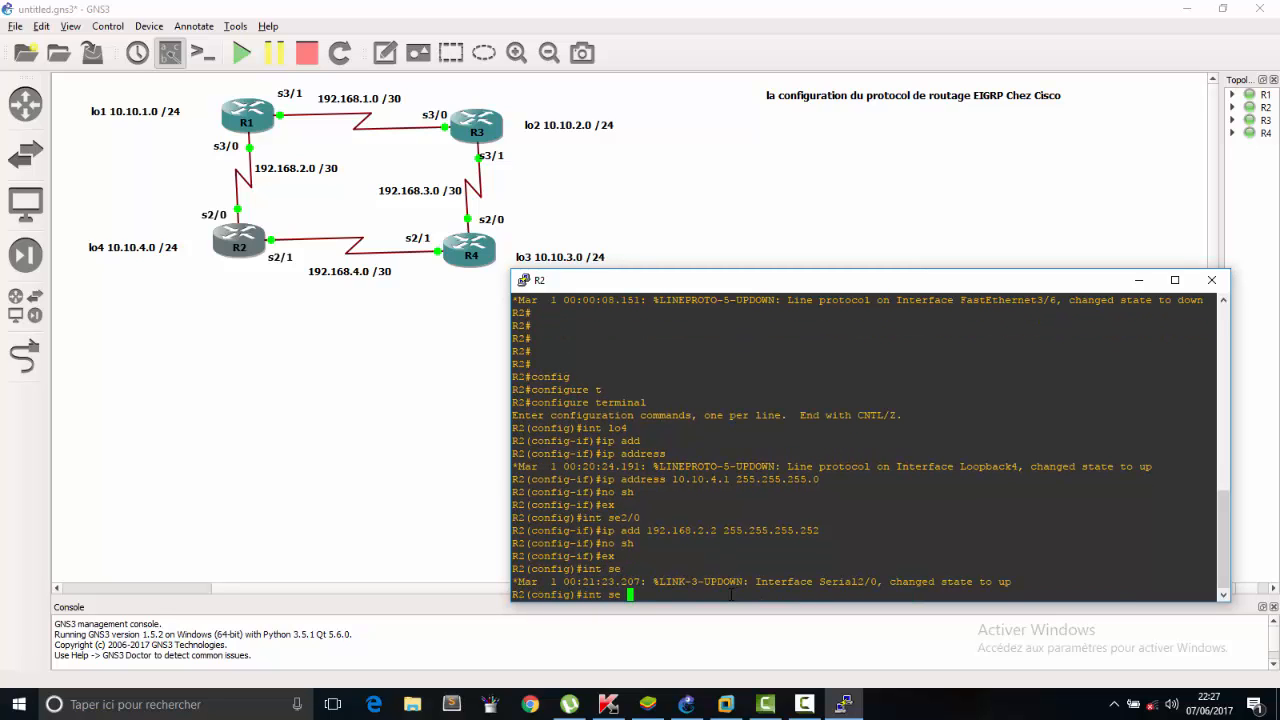
type(" 2/")
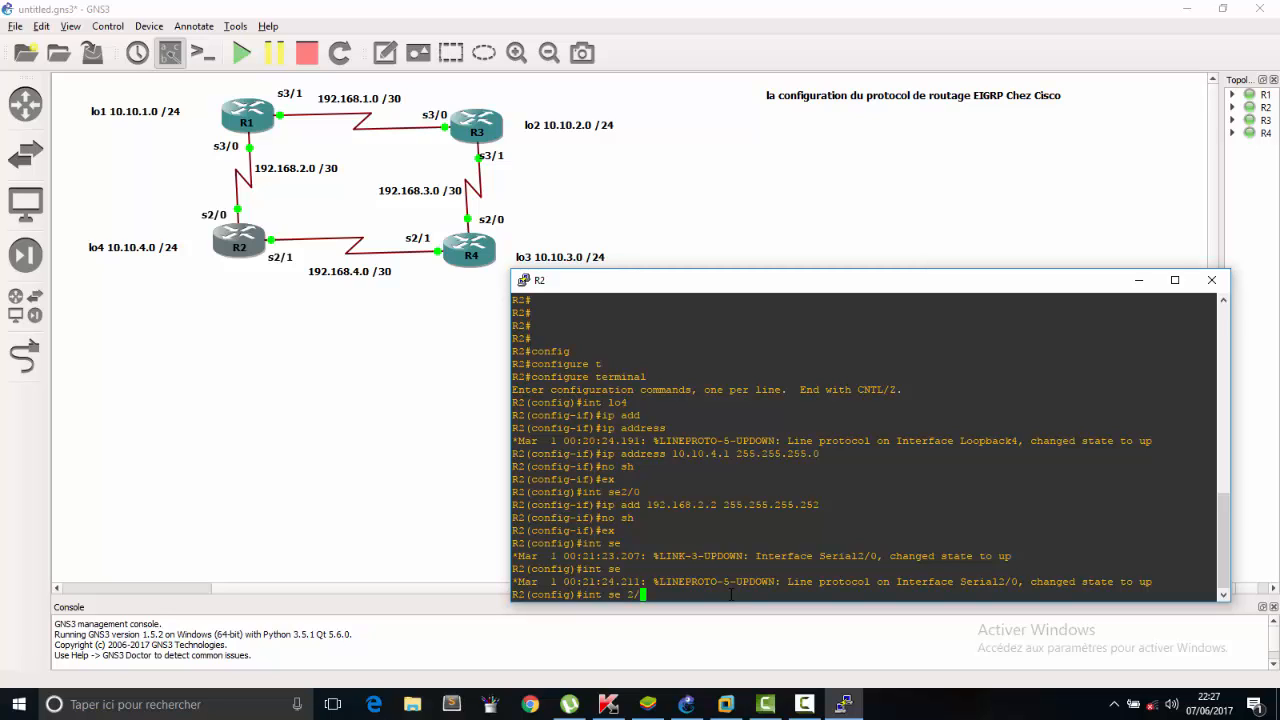
type("1")
key("Return")
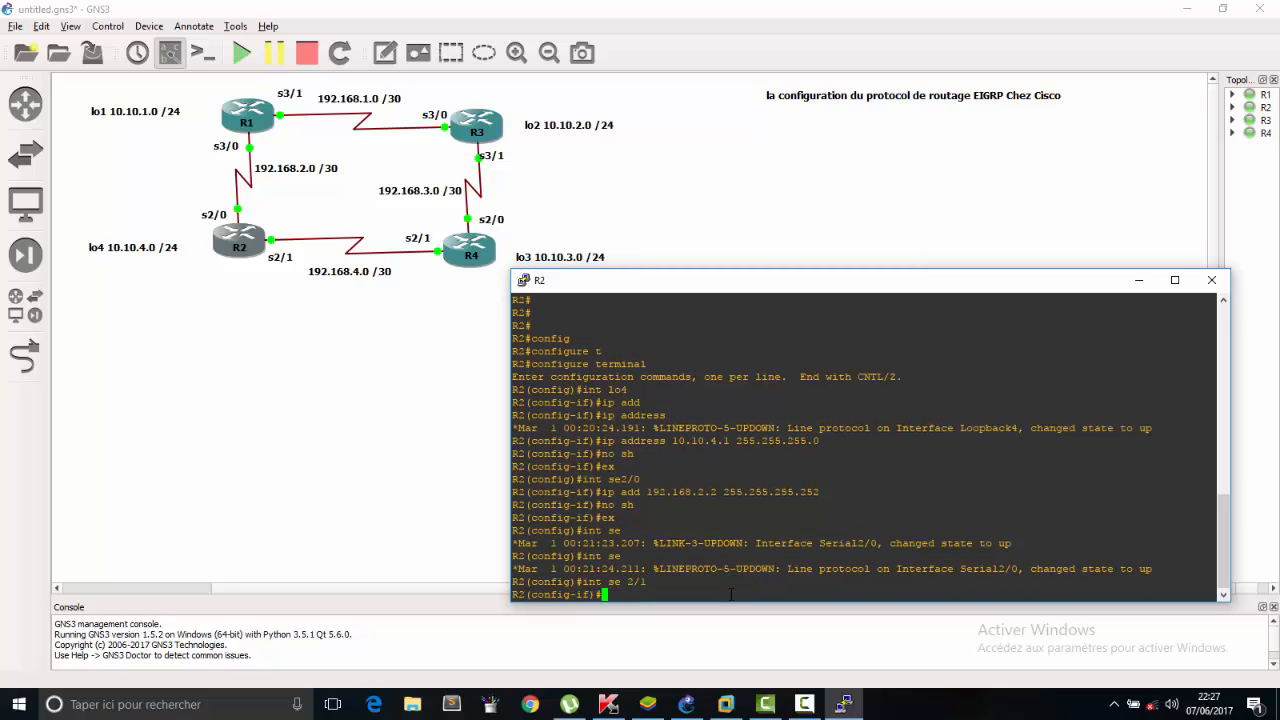
Assign IP address 192.168.4.1 with mask 255.255.255.252 to R2's serial 2/1 interface.
type("ip addd")
key("Tab")
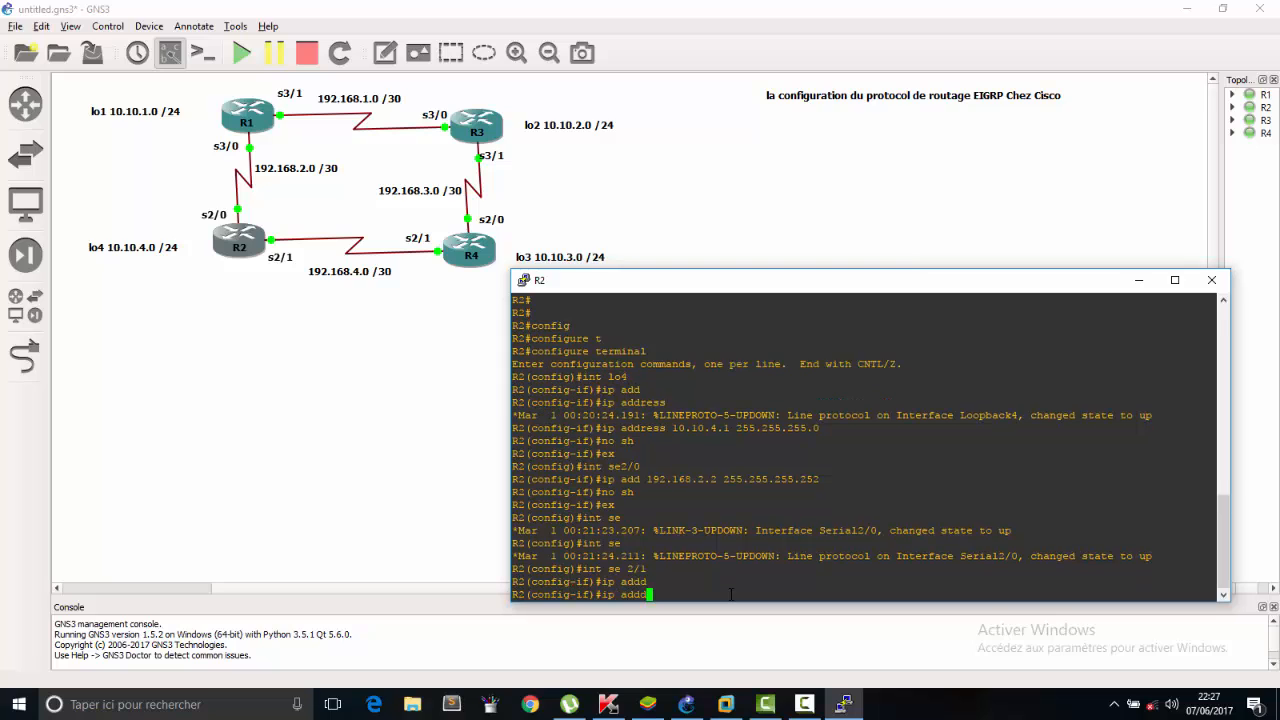
key("BackSpace")
key("BackSpace")
key("Tab")
type("d")
key("Tab")
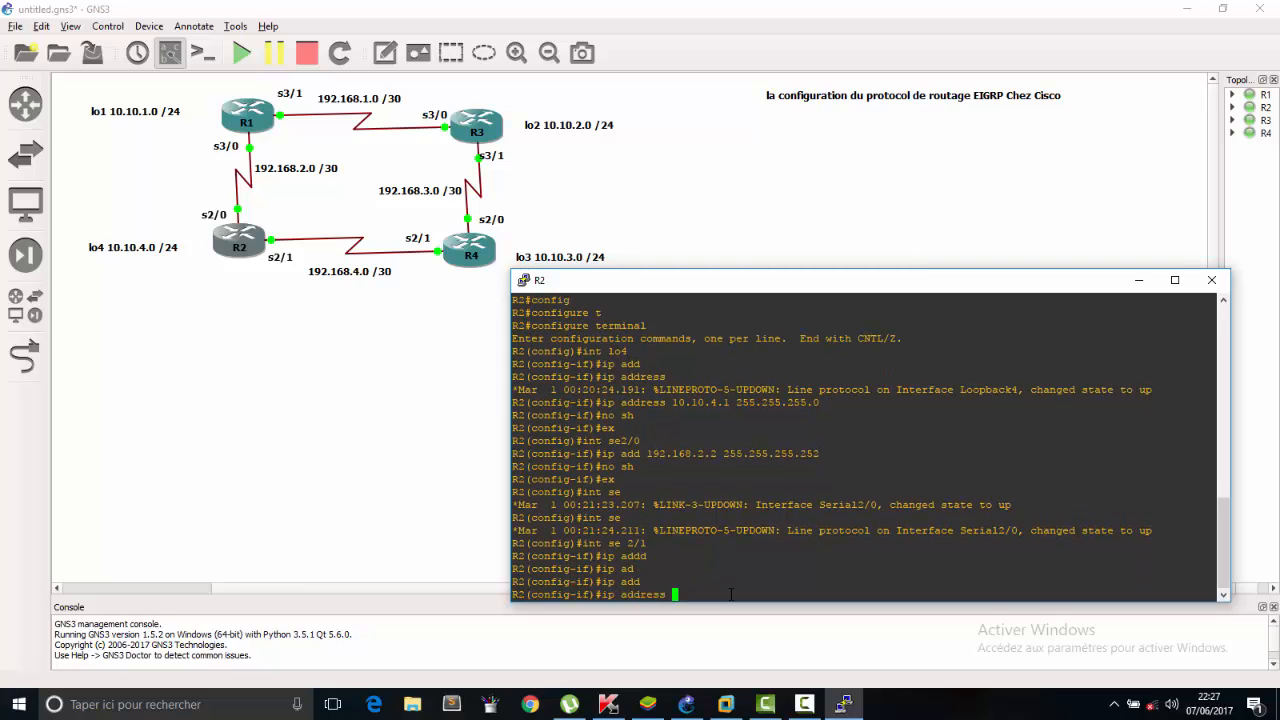
type("192.168.4.1 255.255.25.2")
key("BackSpace")
type("5.252")
key("Return")
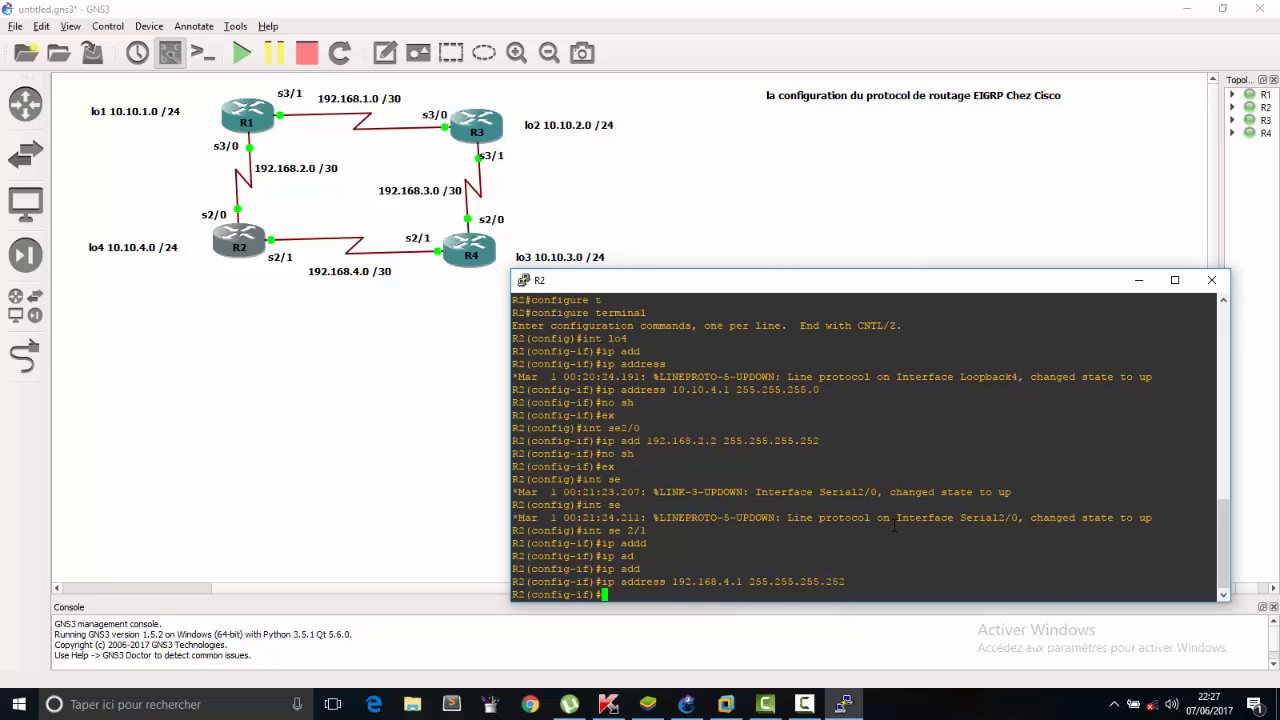
Enable R2's serial 2/1 interface with no sh and close the R2 console.
type("no sh")
key("Return")
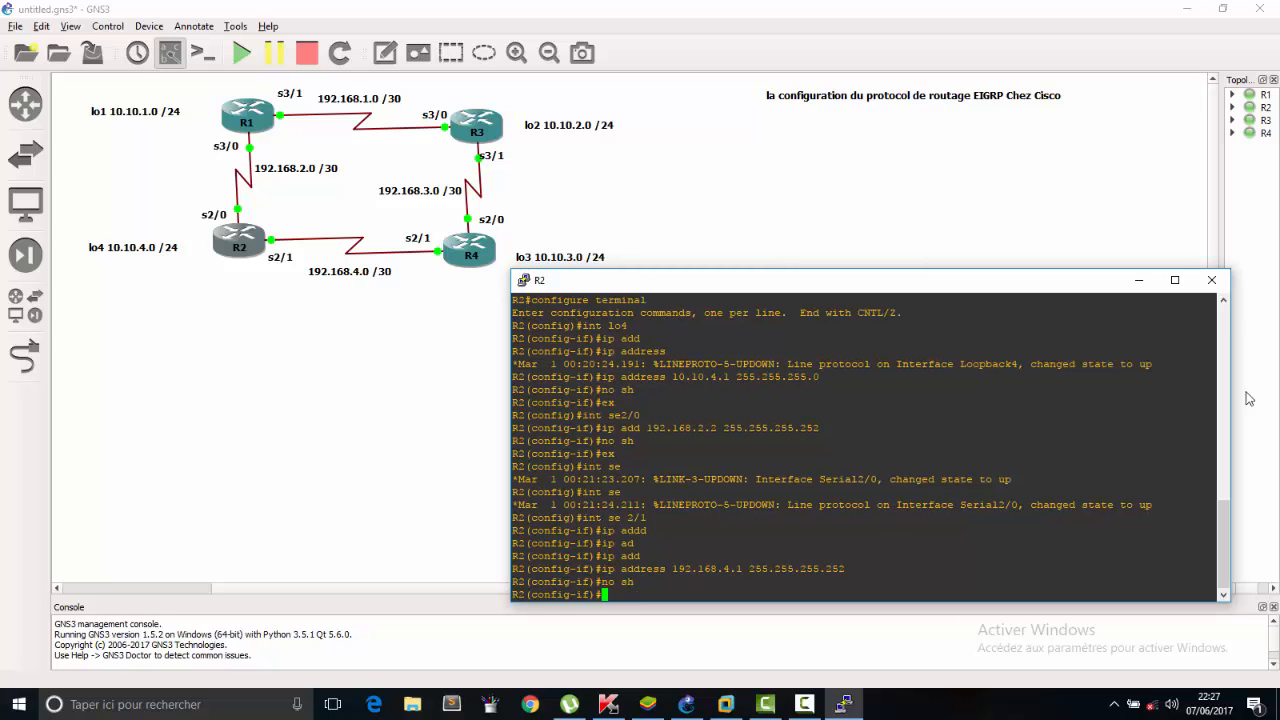
left_click(1211, 280)
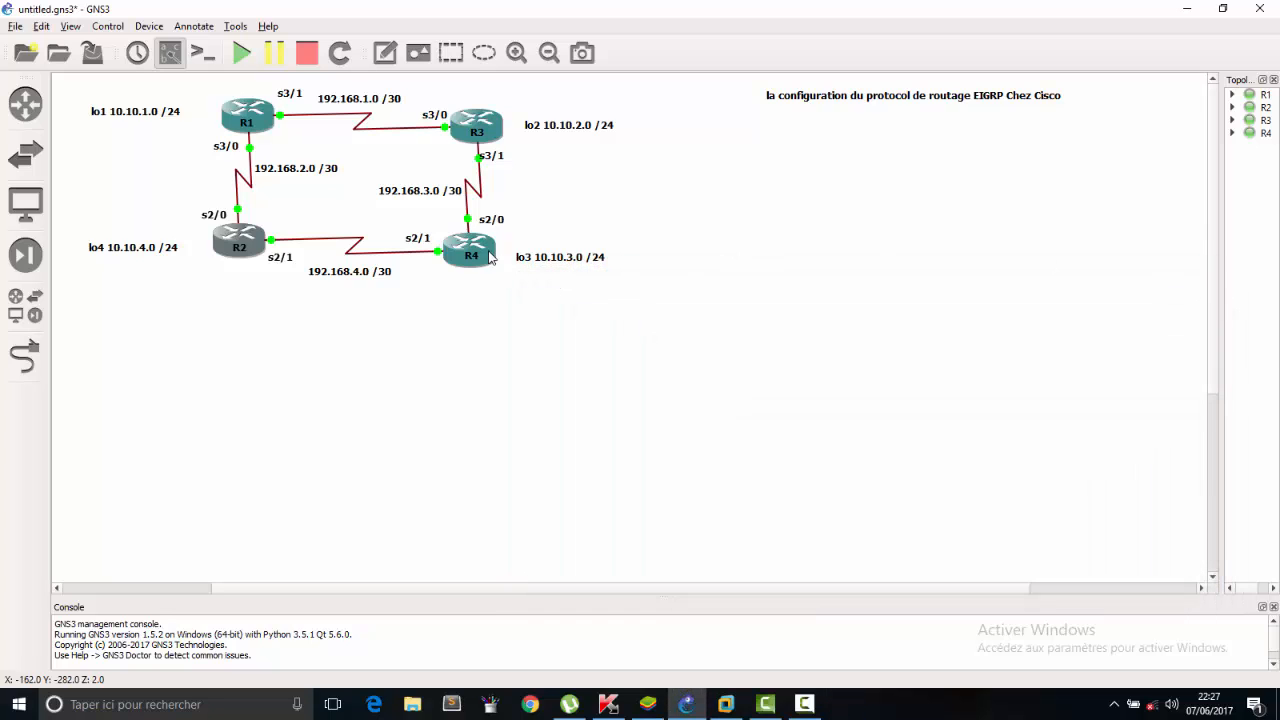
Open the console of router R4, place its window clear of the topology diagram and bring up a fresh prompt.
left_click(488, 257)
double_click(488, 257)
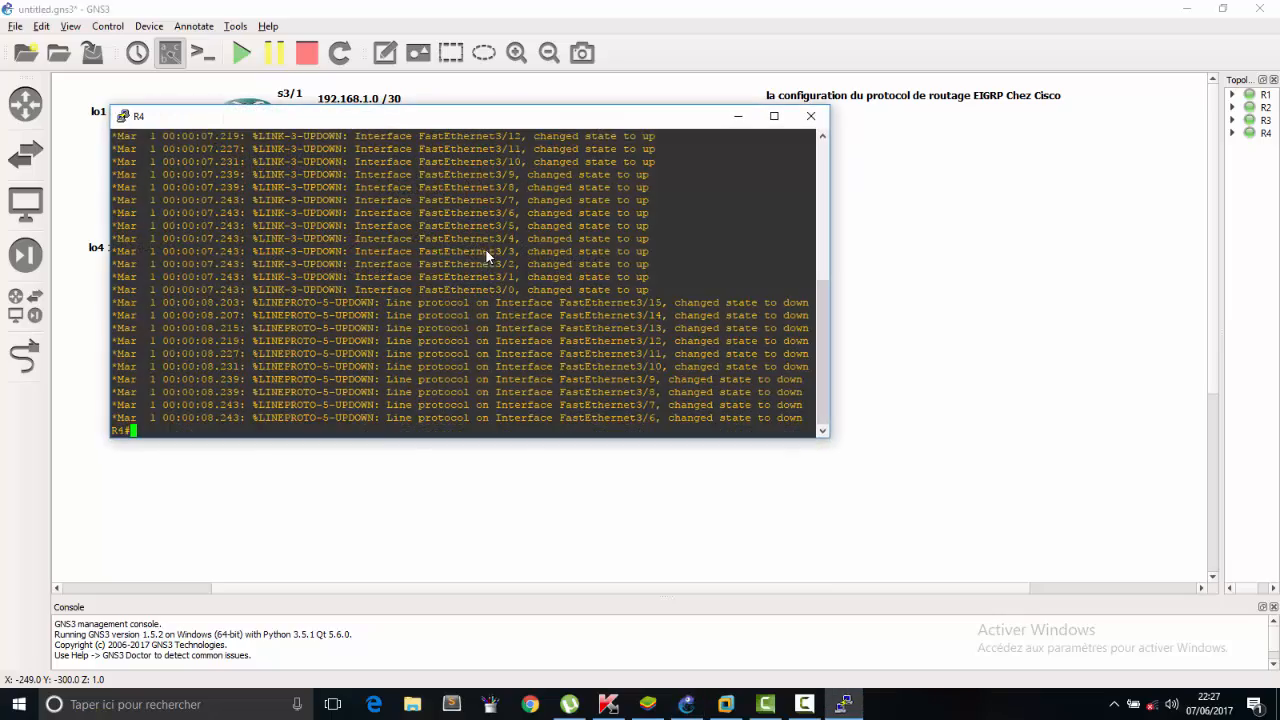
left_click_drag(524, 109, 914, 288)
key("Return")
Enter global configuration mode on R4 with configure terminal.
key("Return")
key("Return")
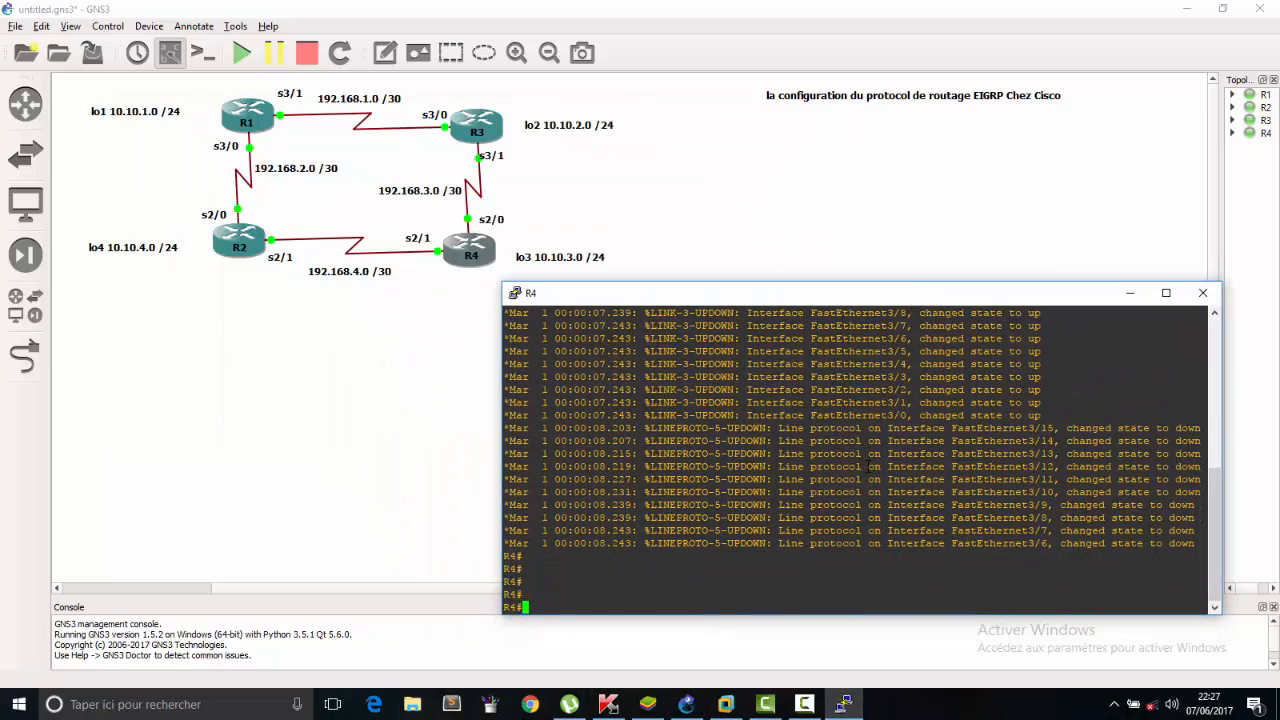
type("con fig")
key("BackSpace")
key("BackSpace")
key("BackSpace")
key("BackSpace")
key("BackSpace")
type("nfig")
key("Tab")
key("Tab")
type("t")
key("Tab")
Create loopback interface lo3 on R4 and enter its interface configuration.
key("Return")
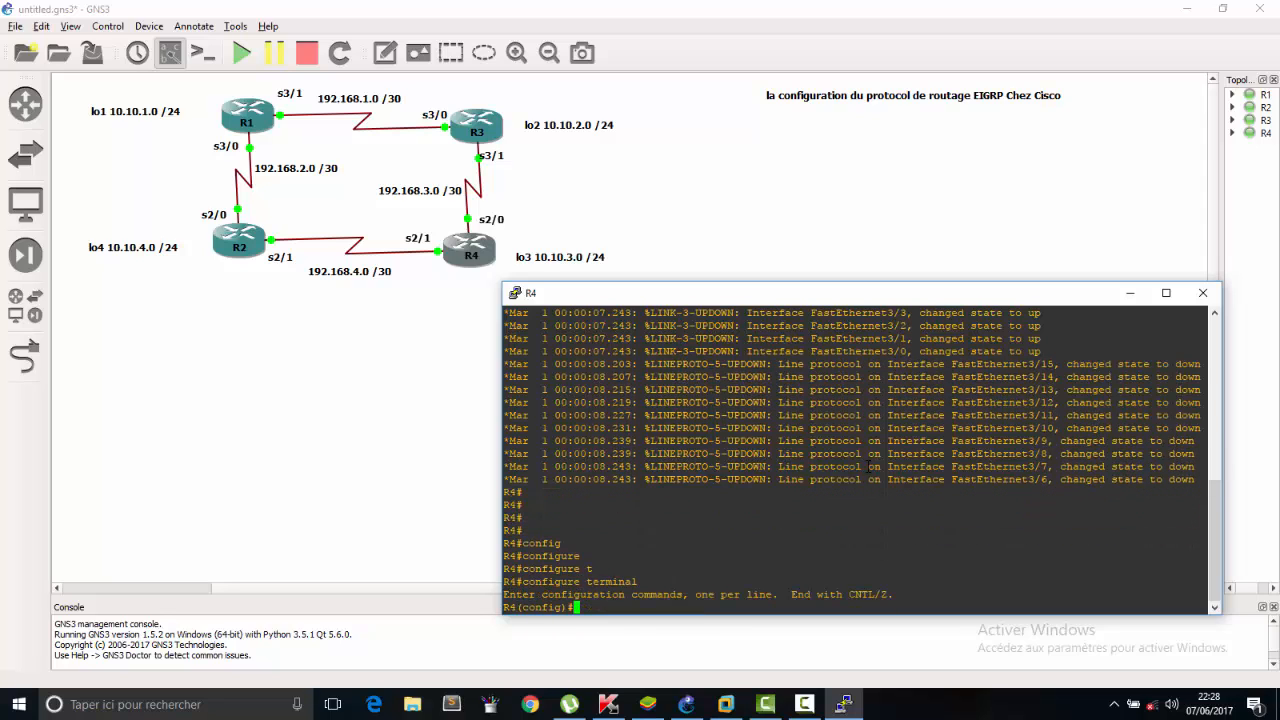
type("in t lo3")
key("Return")
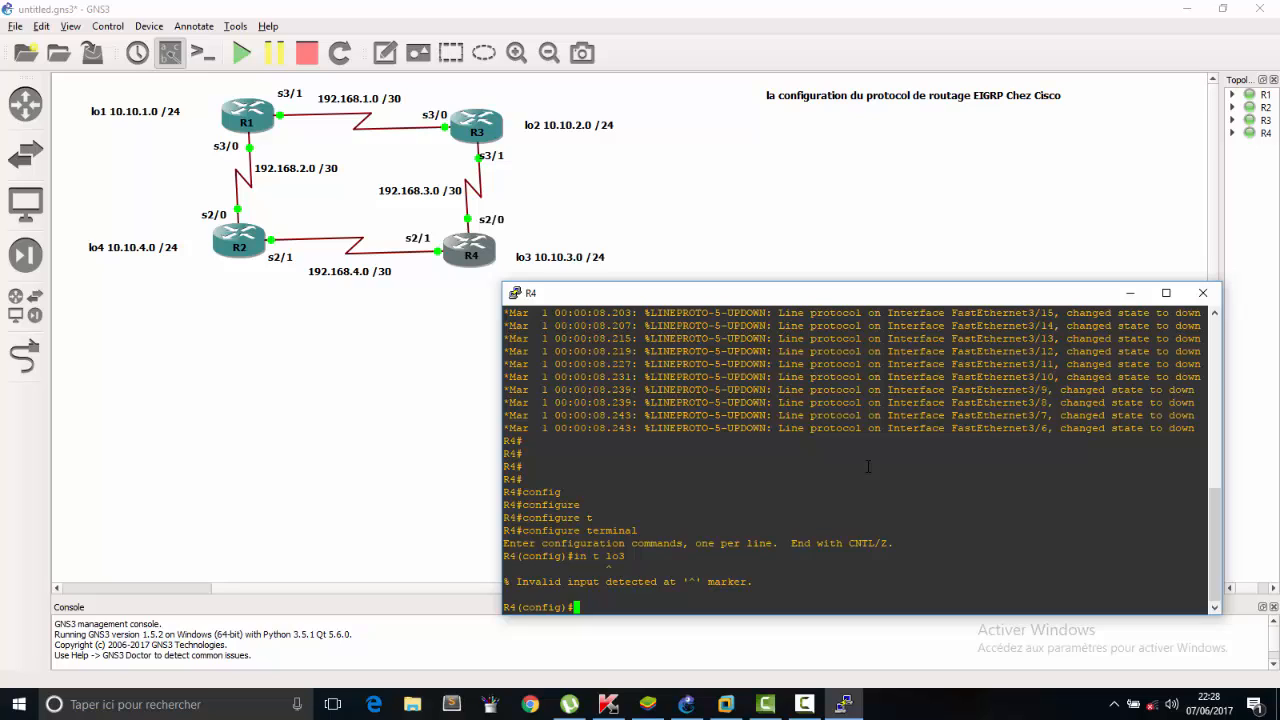
key("Up")
key("Left")
key("Left")
key("Left")
key("Left")
key("Left")
key("Left")
type("nt")
key("Return")
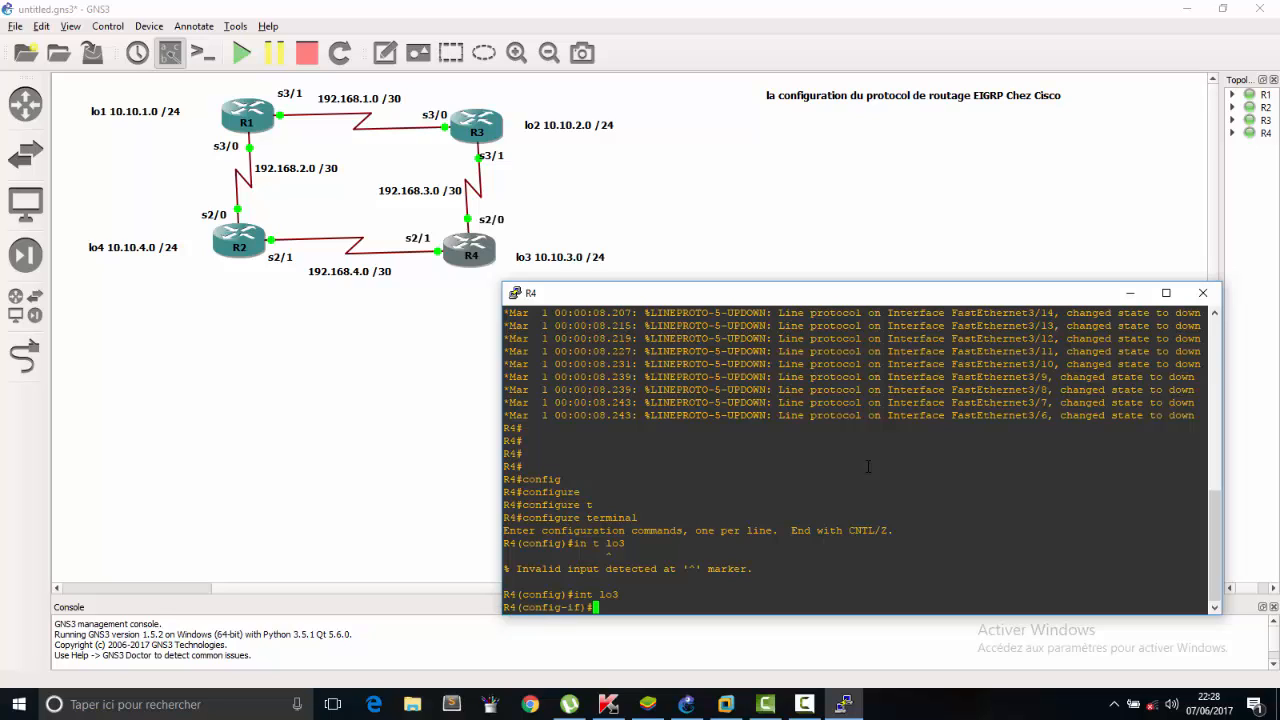
Assign IP address 10.10.3.1 with mask 255.255.255.0 to R4's loopback 3 interface.
type("ip a")
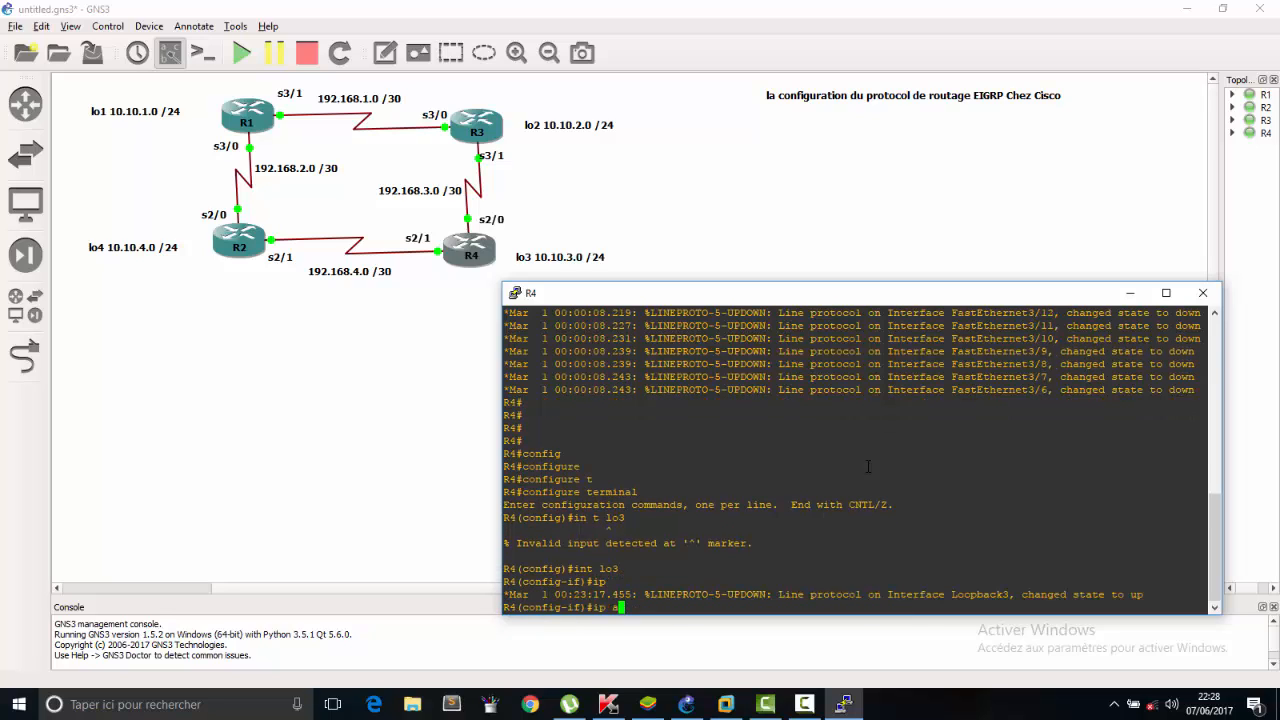
type("dd")
key("Tab")
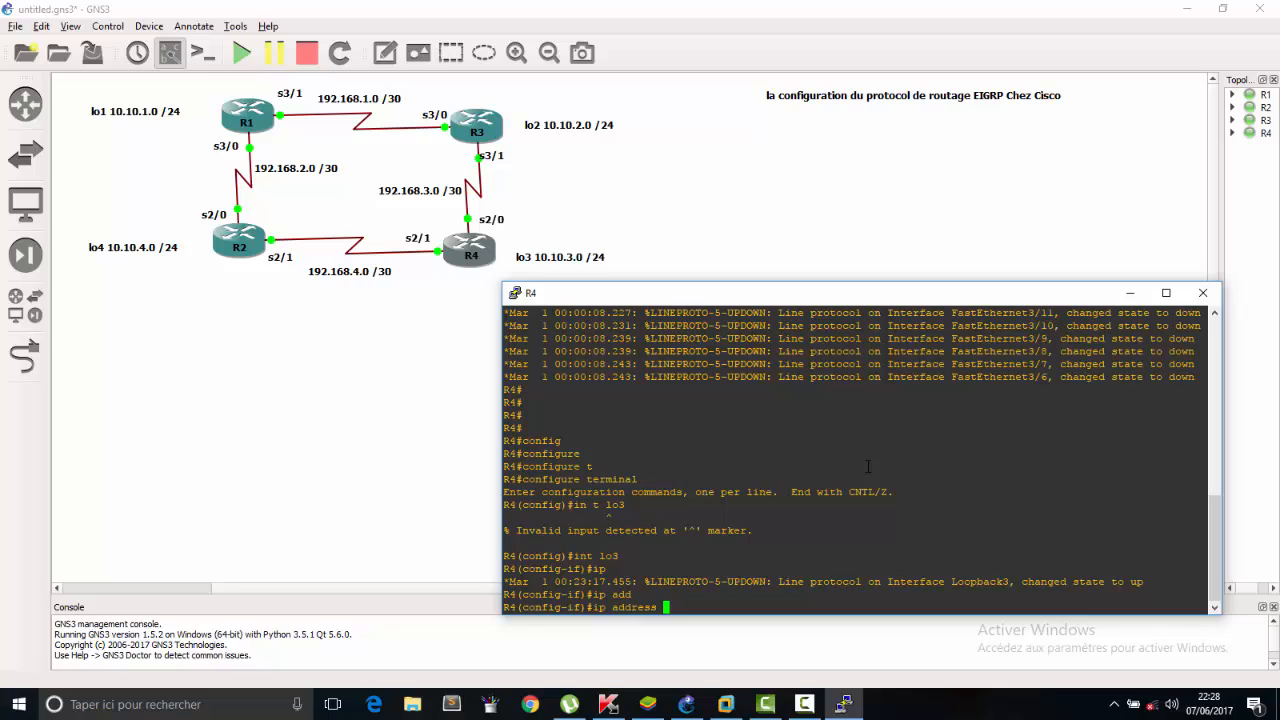
type("10.10.1")
key("BackSpace")
type("3")
type(".1 ")
type("255.255")
type(".255.")
type("0")
key("Return")
Enable R4's loopback 3 interface with no sh and exit to global configuration mode.
type("no sh")
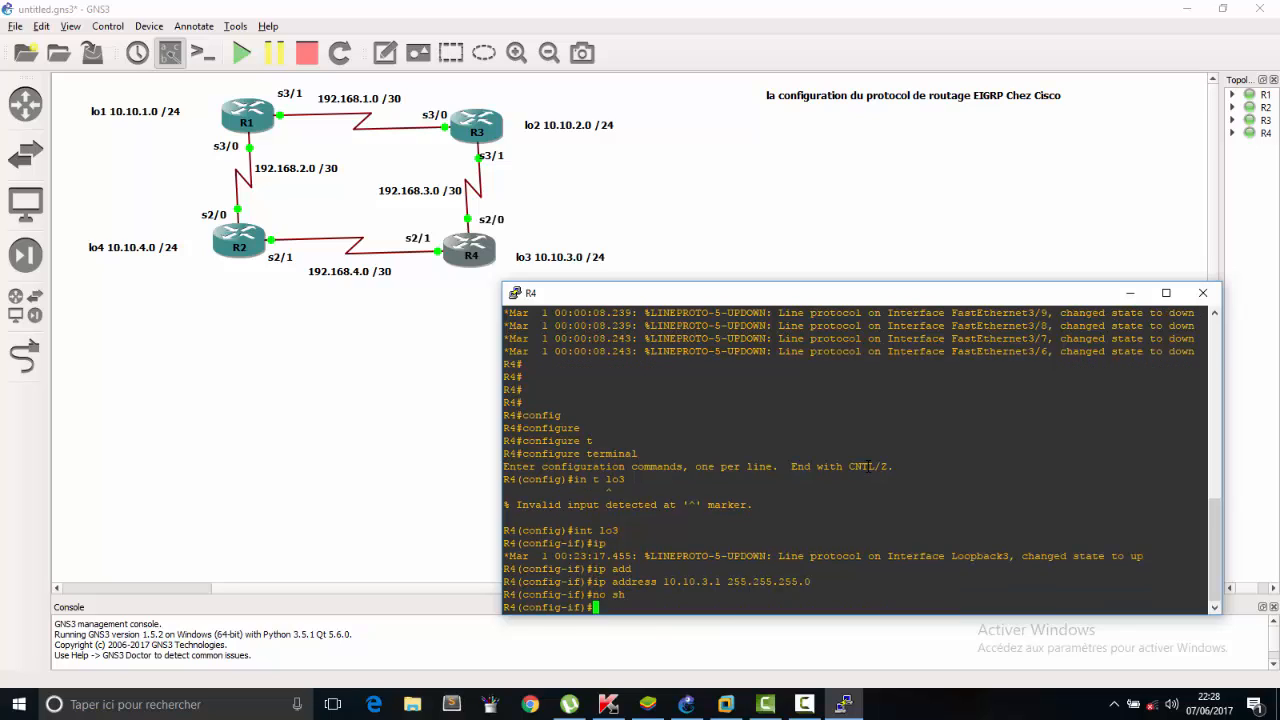
key("Return")
type("ex")
key("Return")
Switch R4 to interface configuration for serial 2/1.
type("int se ")
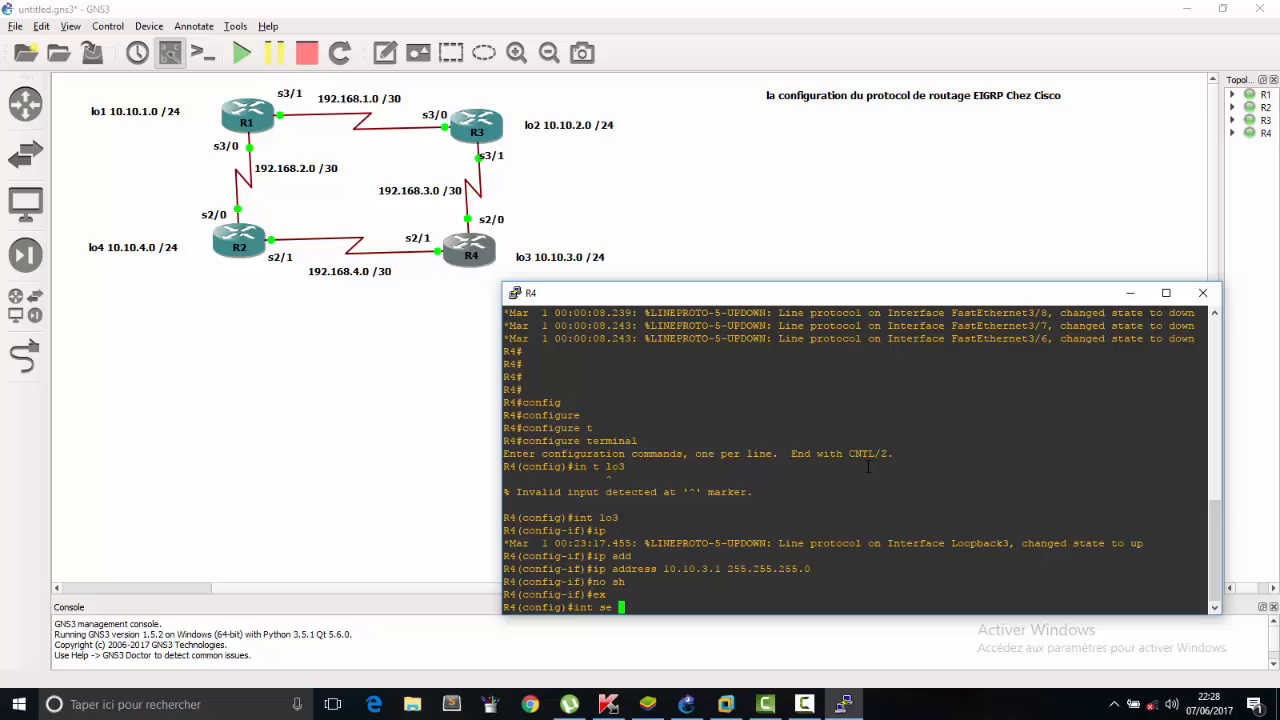
type("2/1")
key("Return")
Assign IP address 192.168.4.2 with mask 255.255.255.252 to R4's serial 2/1 interface.
type("i")
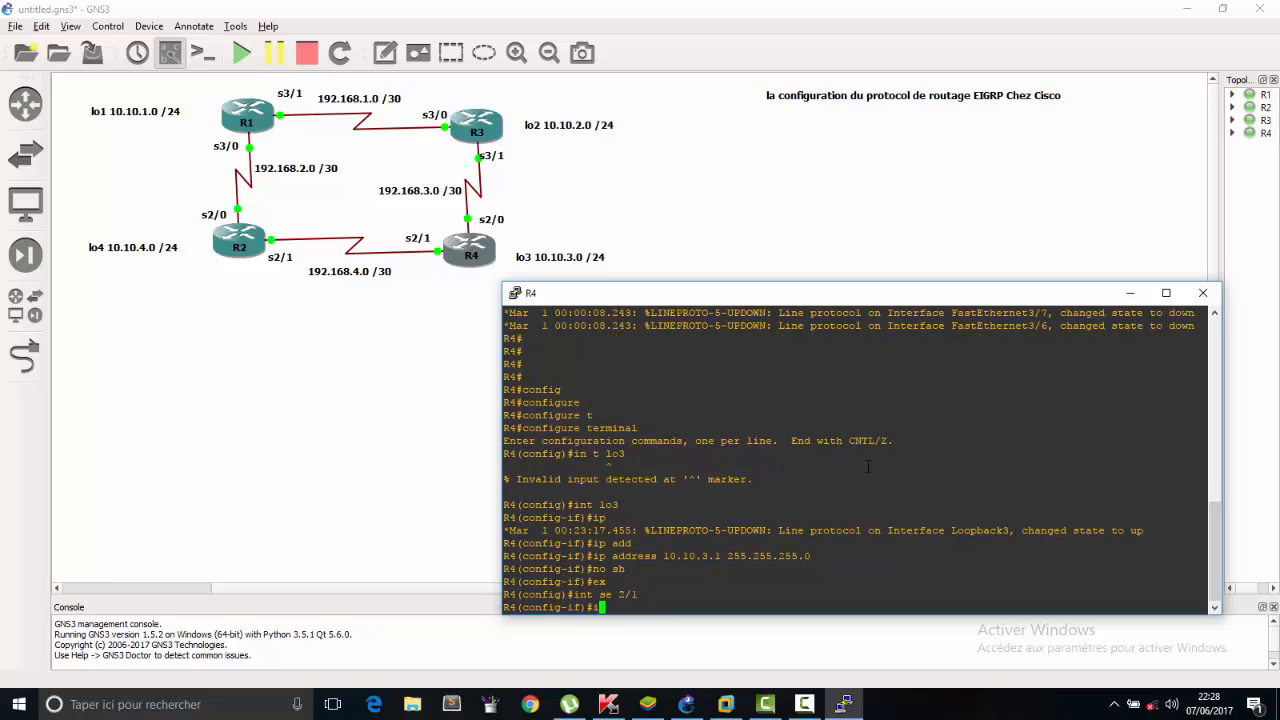
type("p add")
key("Tab")
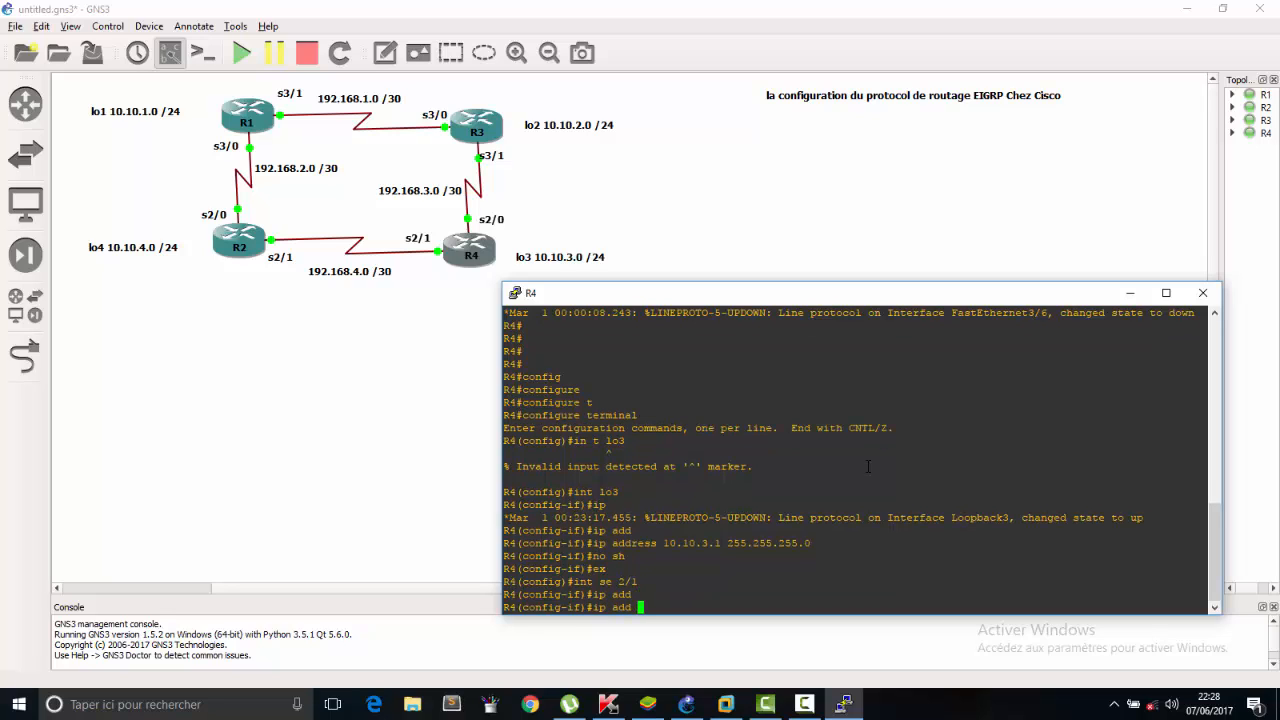
type("192.168.4.2 255.255.255.252")
key("Return")
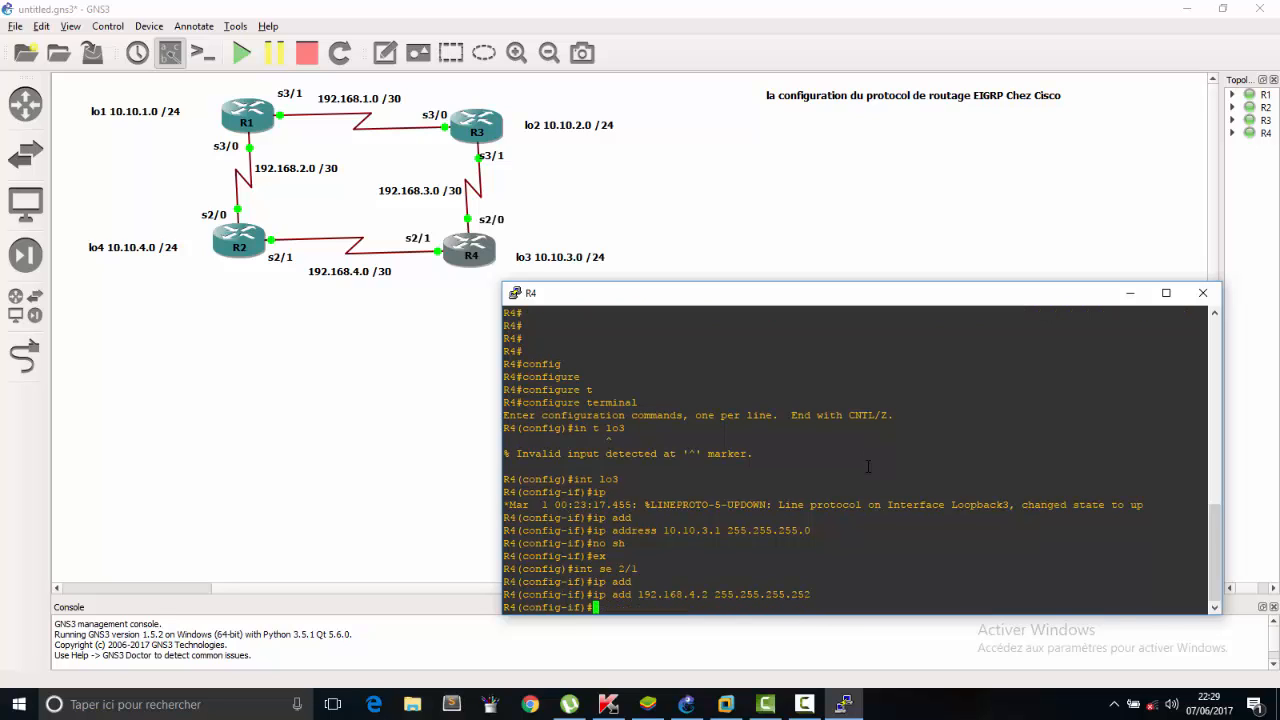
Enable R4's serial 2/1 interface with no sh and exit to global configuration mode.
type("no sh")
key("Return")
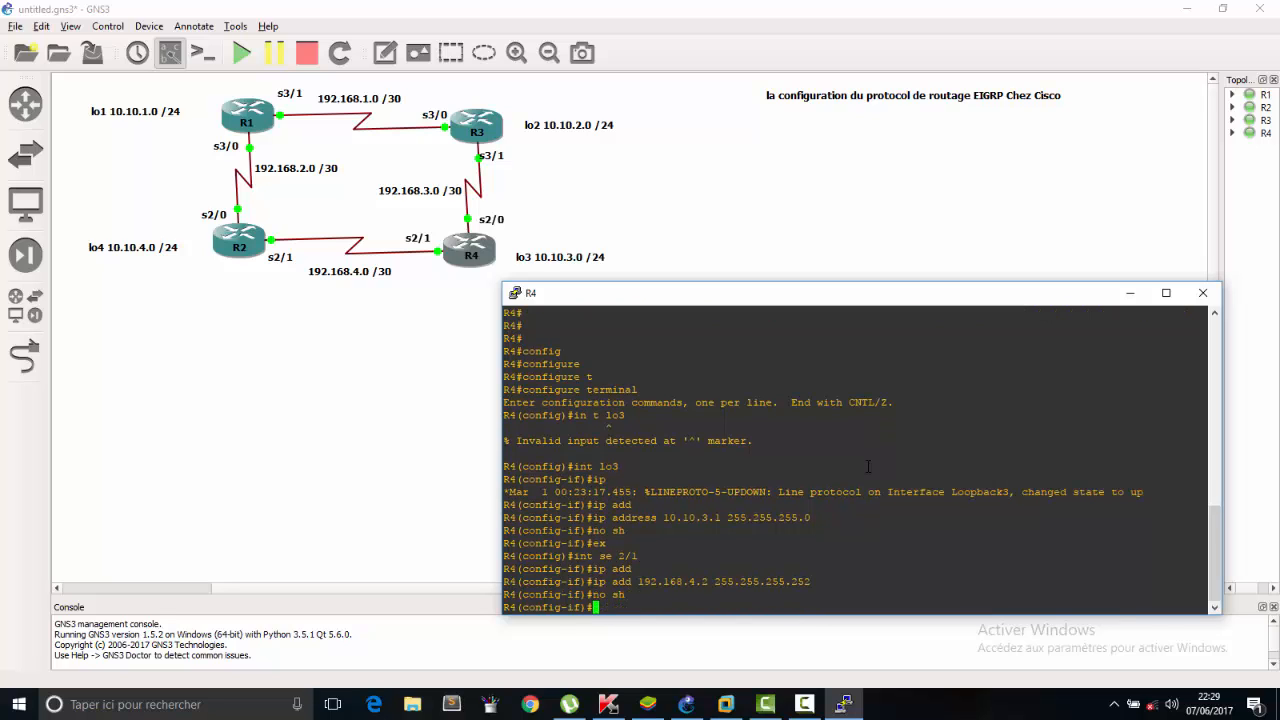
type("ex")
key("Return")
Switch R4 to interface configuration for serial 2/0.
type("i")
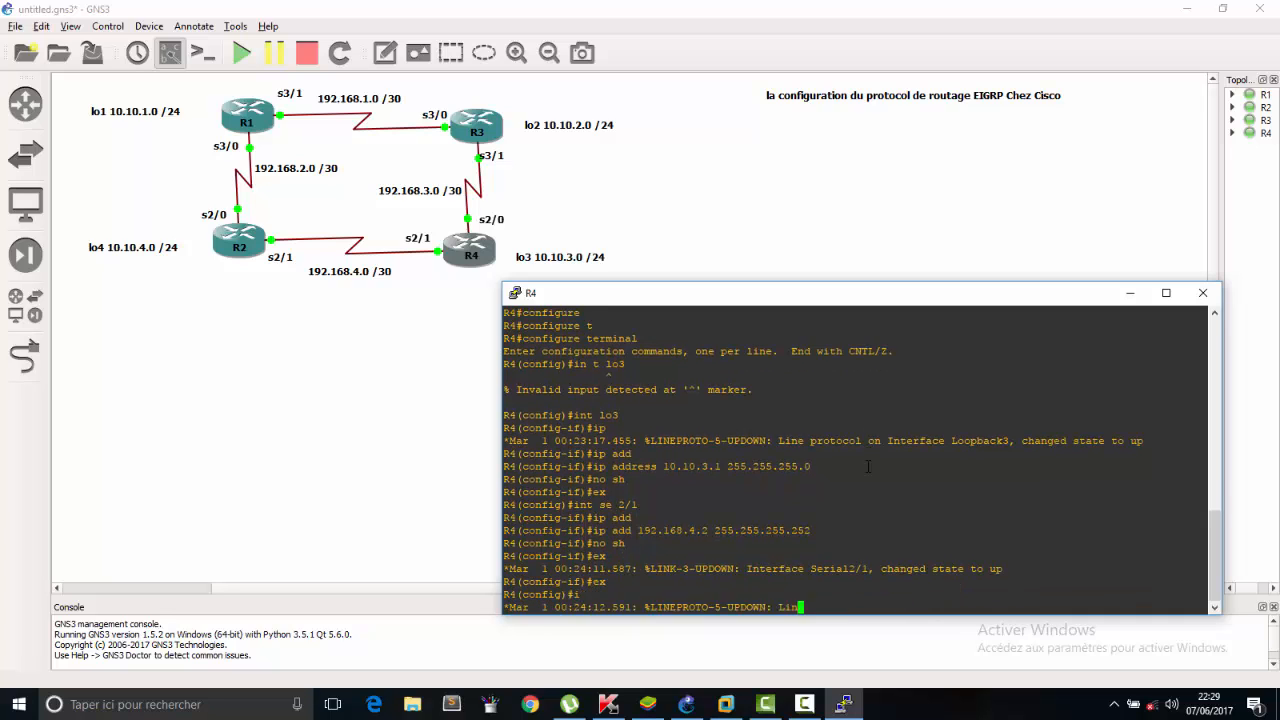
type("nt se ")
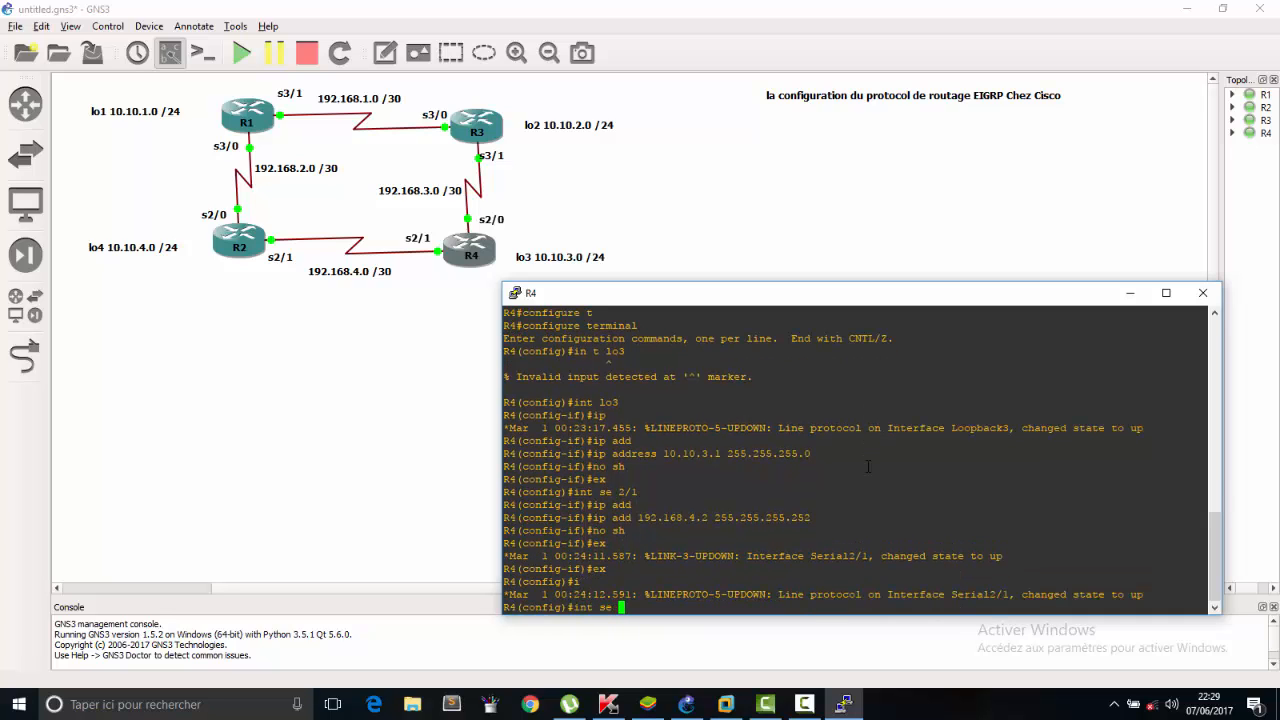
type("2/0")
key("Return")
Assign IP address 192.168.3.1 with mask 255.255.255.252 to R4's serial 2/0 interface.
type("ip add")
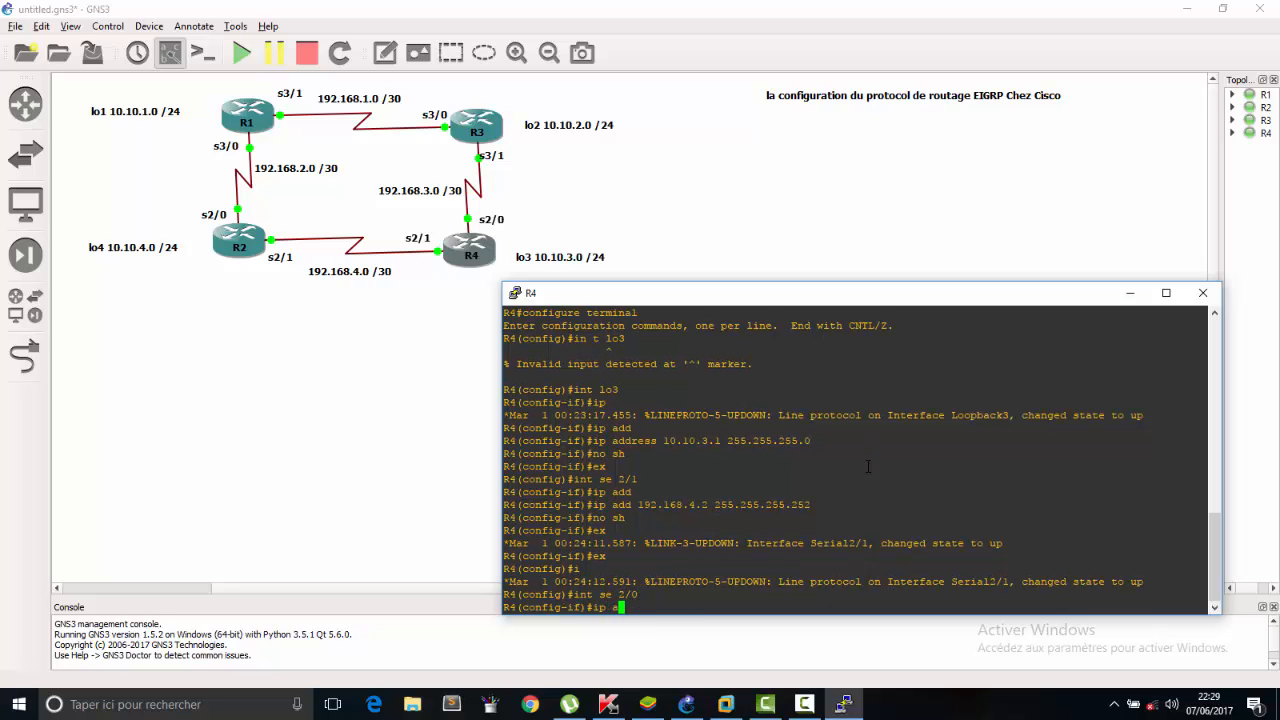
key("Tab")
type("192")
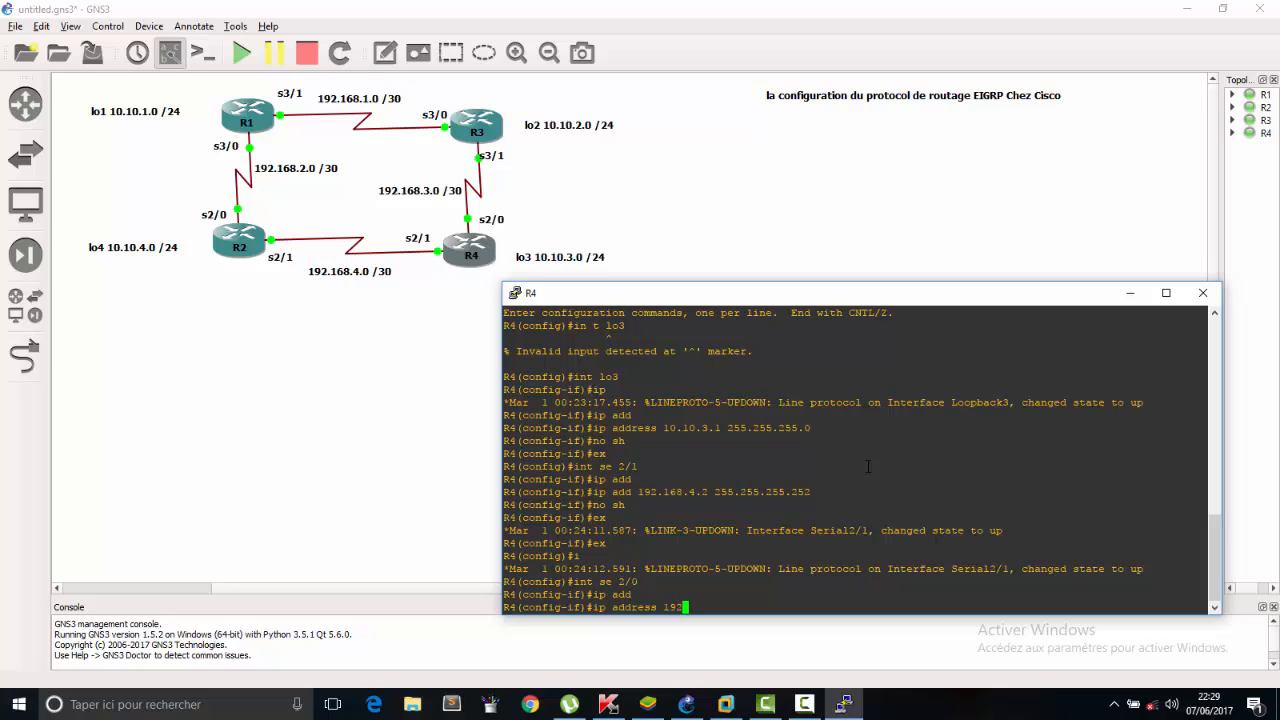
type(".168.3.1 255.255.255.252")
key("Return")
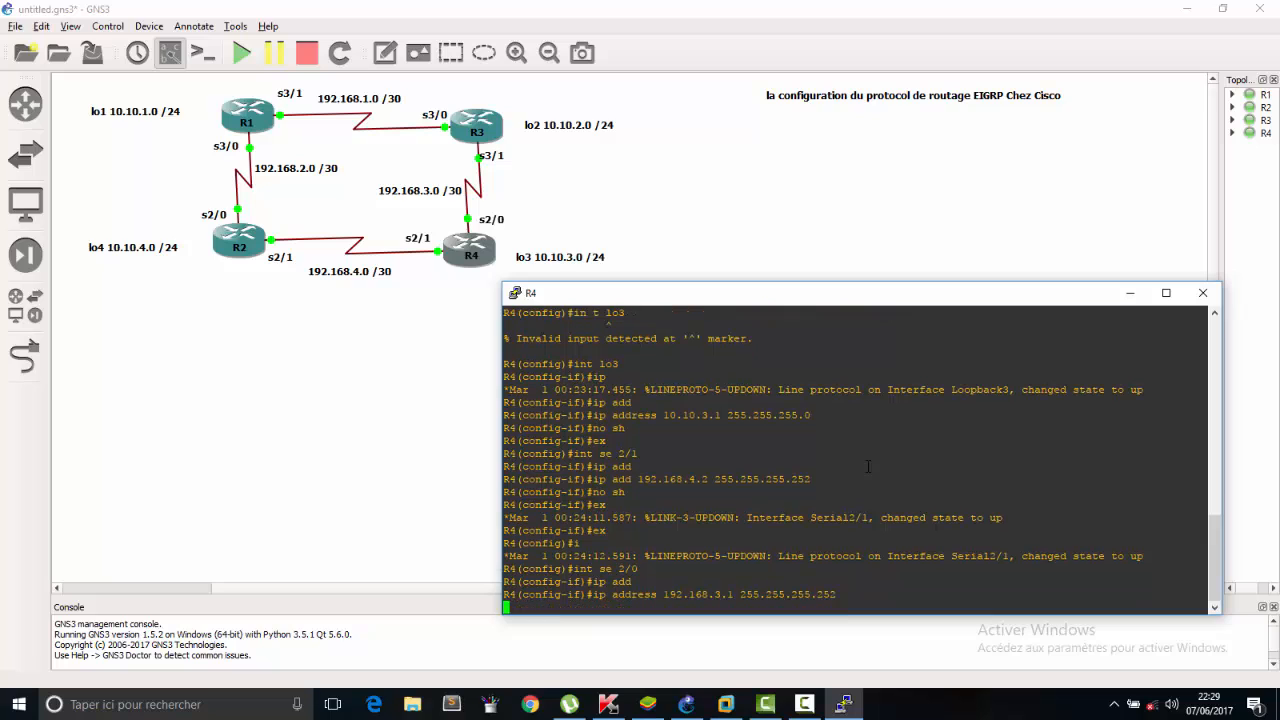
Enable R4's serial 2/0 interface with no sh and close the R4 console.
type("no sh")
key("Return")
left_click(1203, 294)
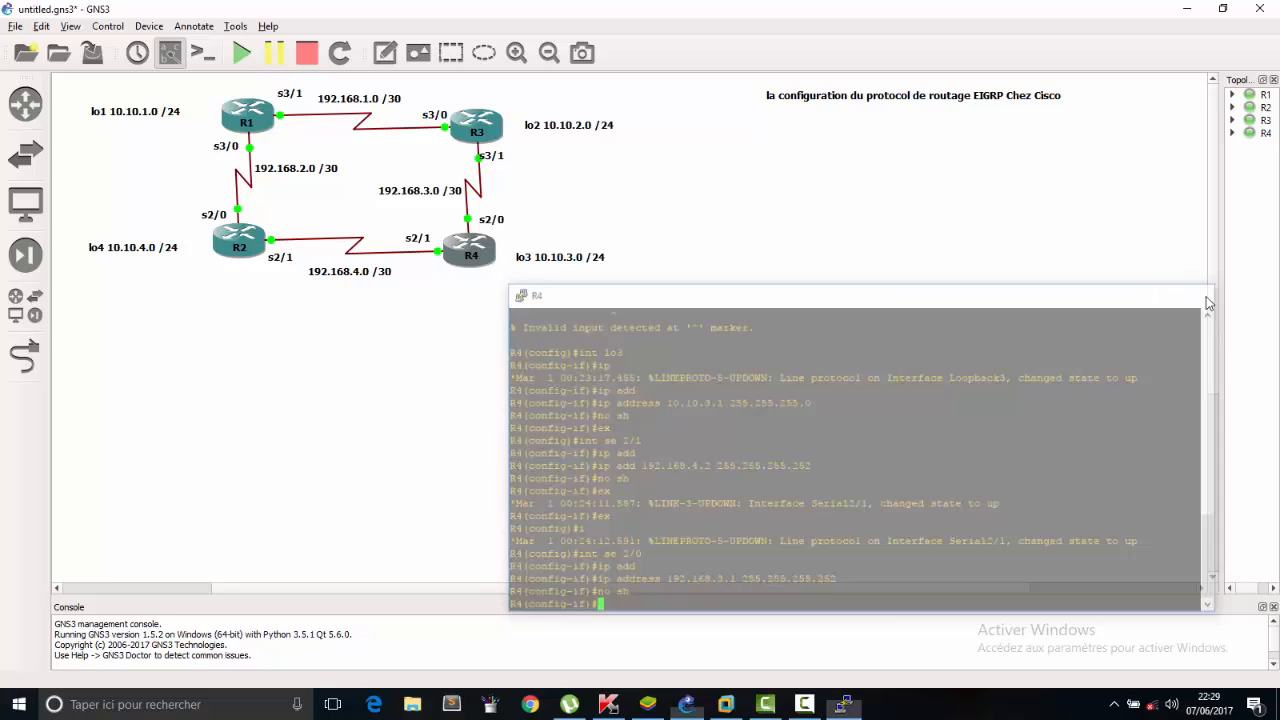
Open R3's console beside the topology and enter global configuration mode with configure terminal.
double_click(498, 127)
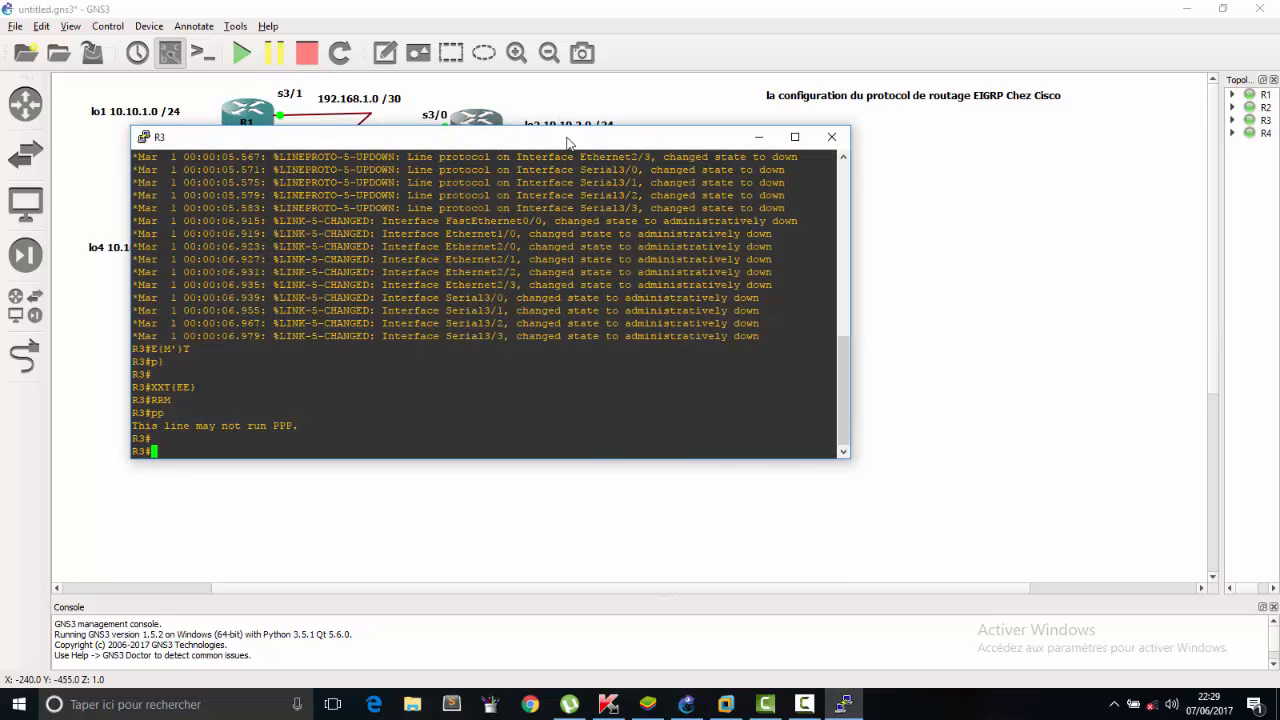
left_click_drag(566, 136, 929, 281)
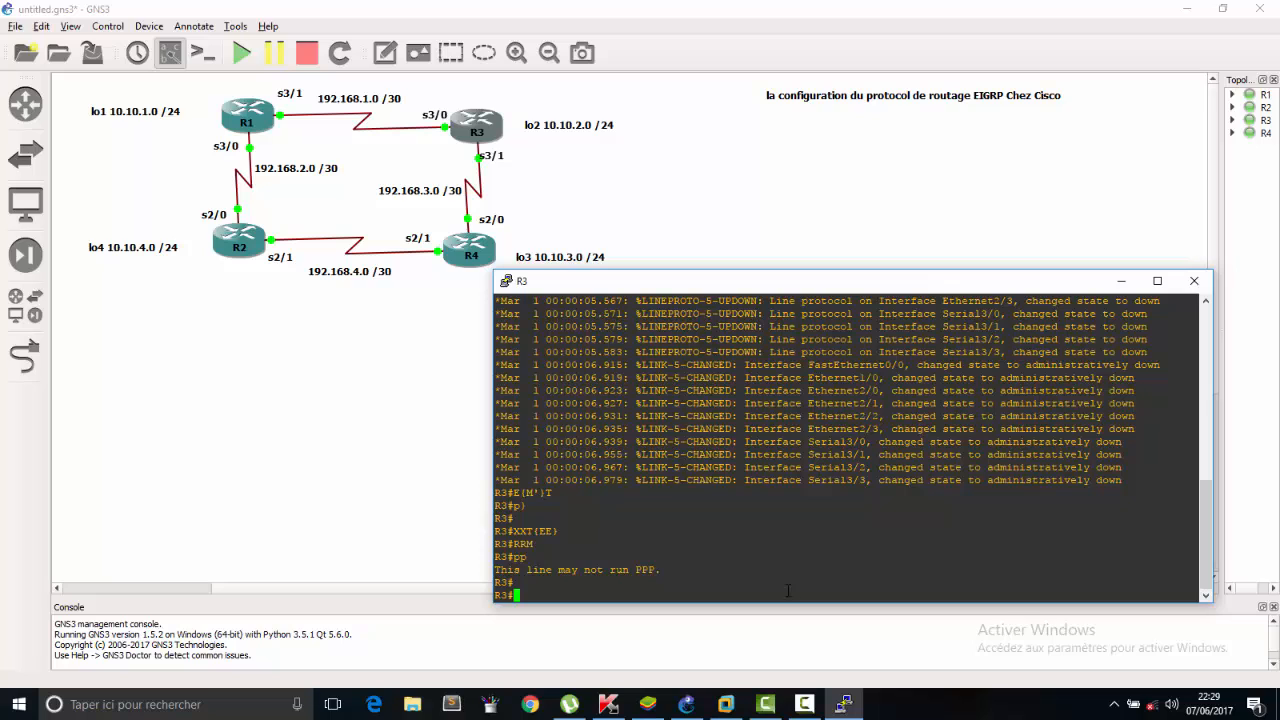
type("config")
key("Tab")
type("t")
key("Tab")
key("Return")
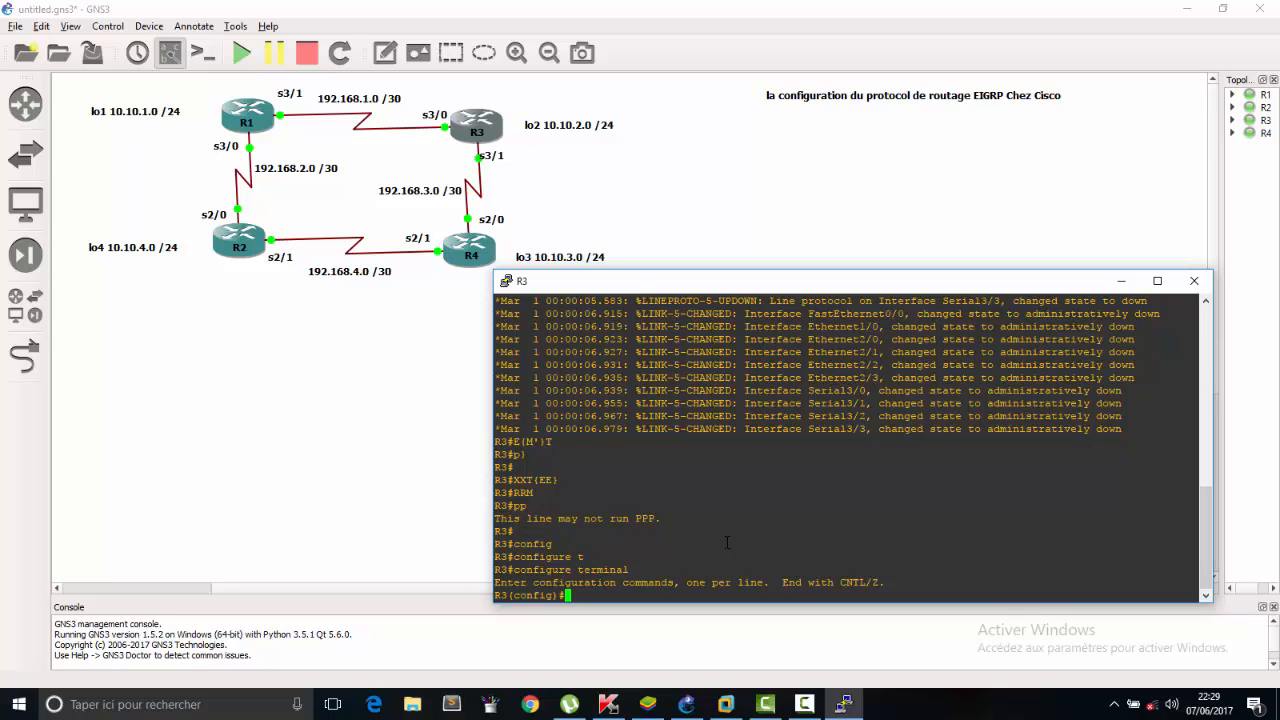
Switch R3 to interface configuration for loopback 2.
type("int lo4")
key("BackSpace")
type("2")
key("Return")
Assign IP address 10.10.2.1 with mask 255.255.255.0 to R3's loopback 2 interface.
type("ip ad")
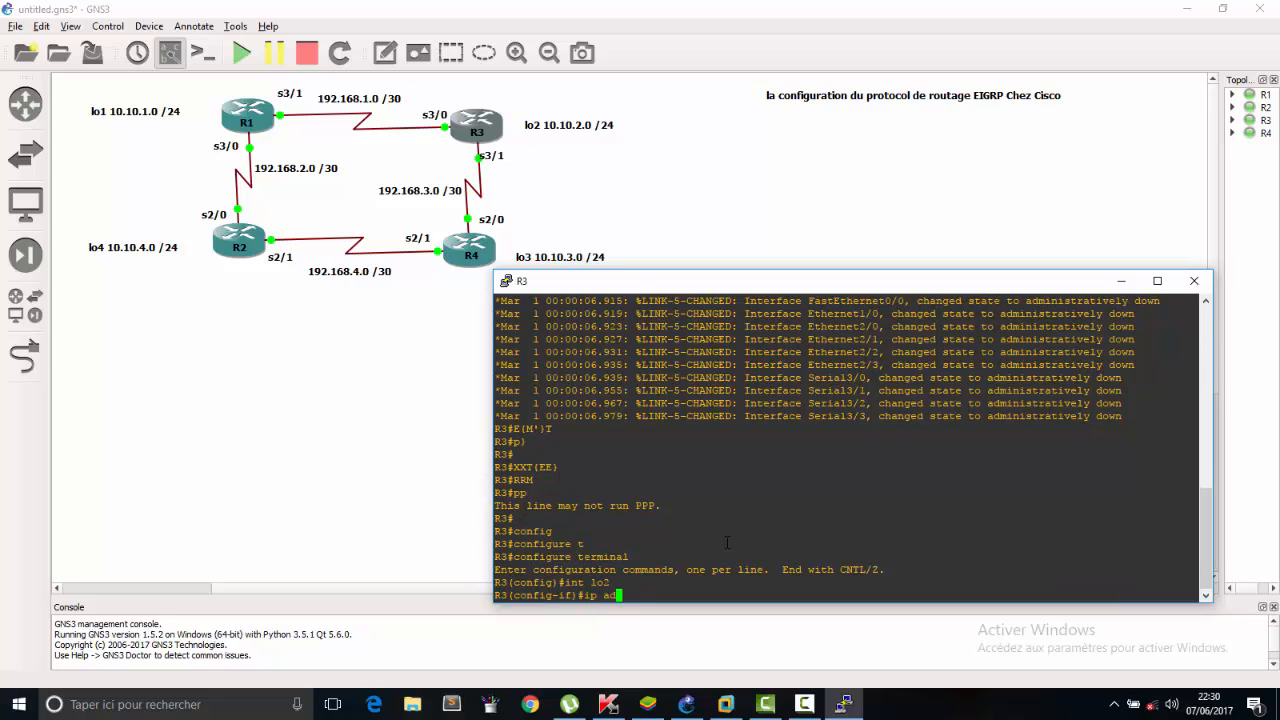
type("d")
key("Tab")
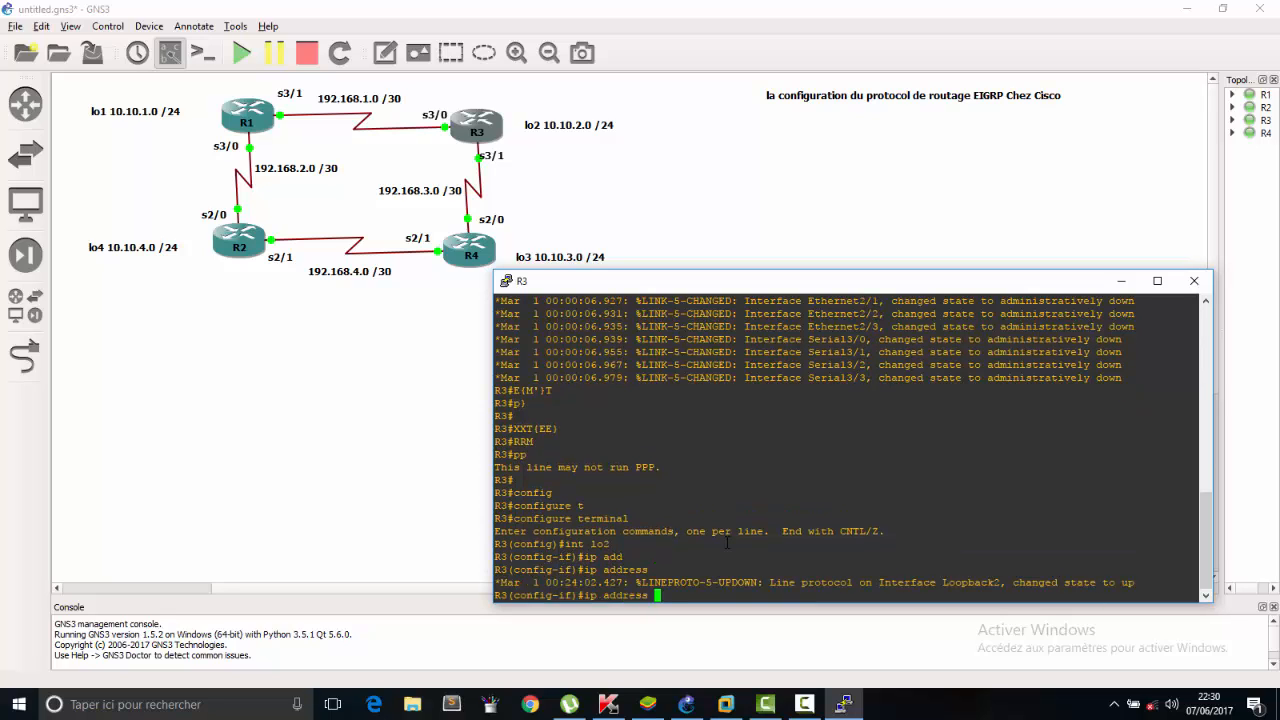
type("10.10.2.1")
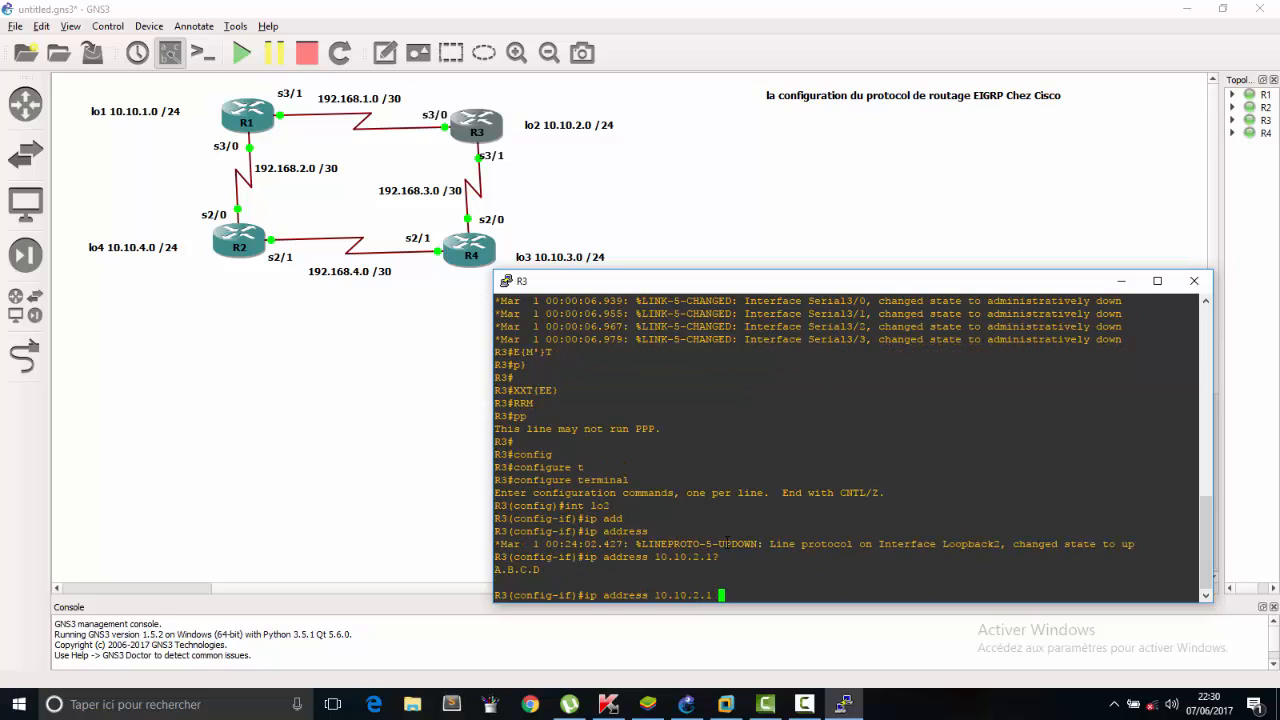
type("? 255.255.255.0")
key("Return")
Enable R3's loopback 2 interface with no sh and exit to global configuration mode.
type("no sh")
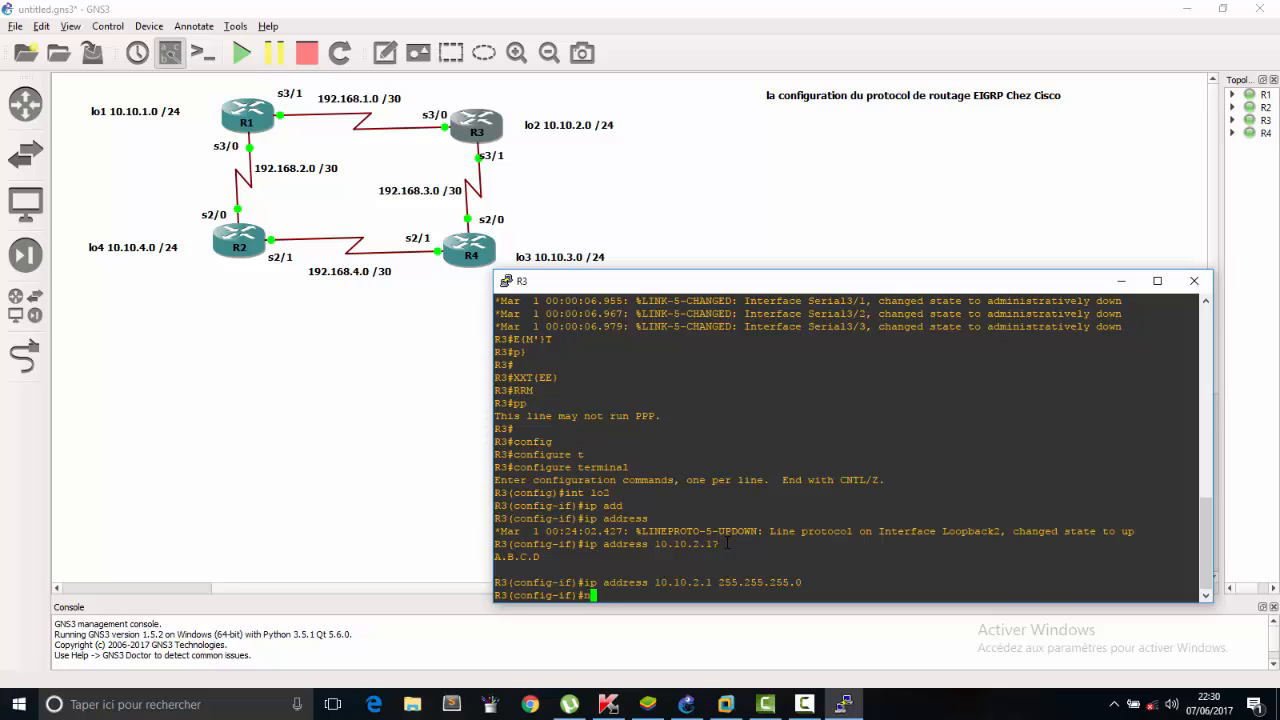
key("Return")
key("Return")
key("Return")
key("Return")
key("Return")
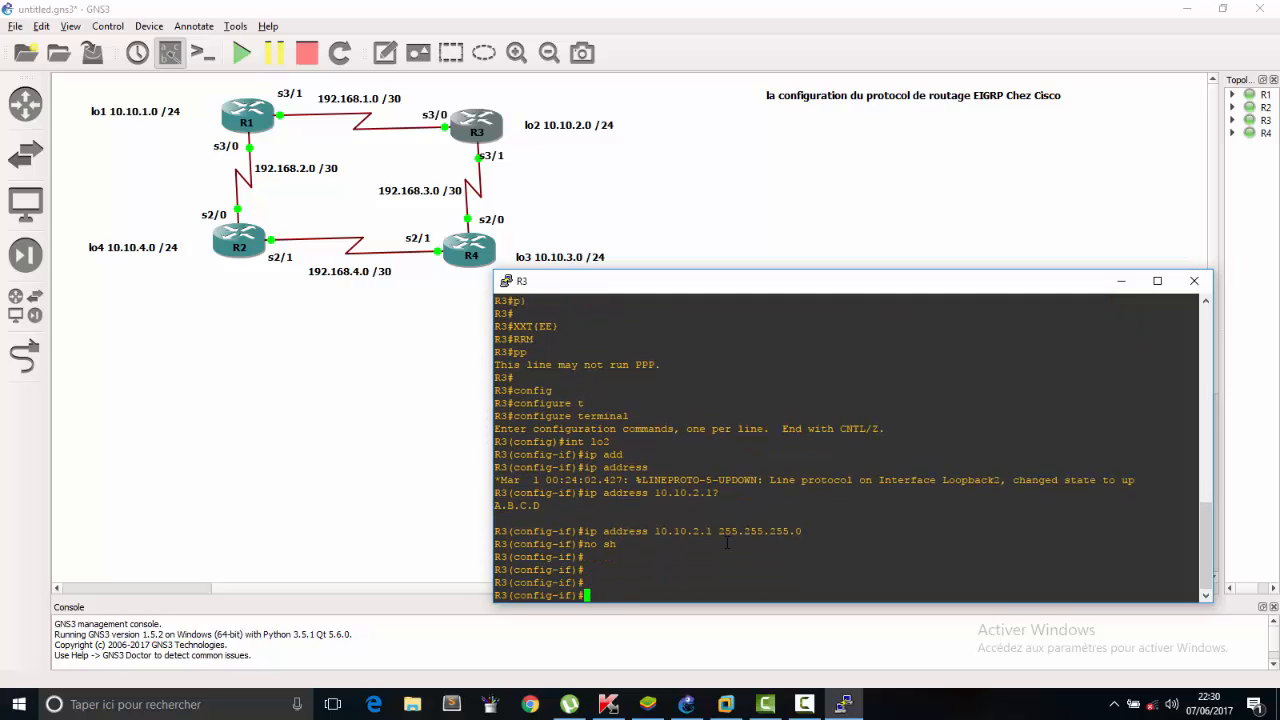
type("ex")
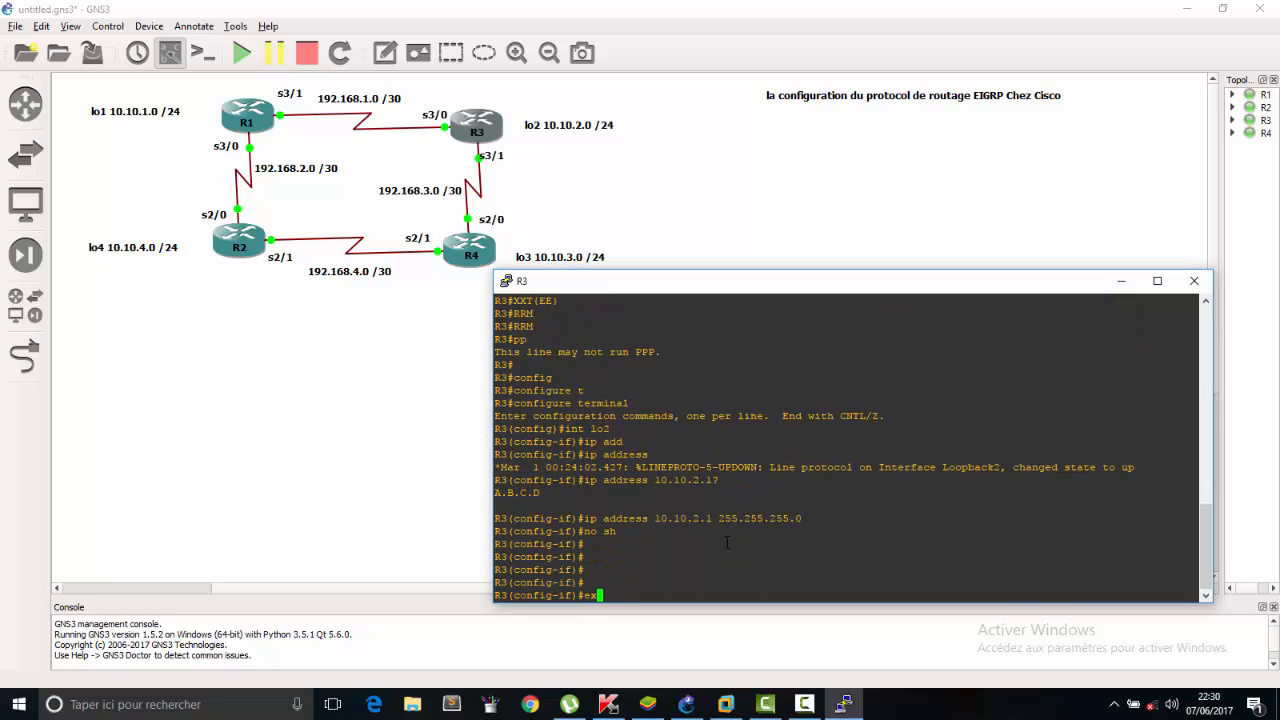
key("Return")
Switch R3 to interface configuration for serial 3/0, correcting the mistyped interface number in the command.
type("int se")
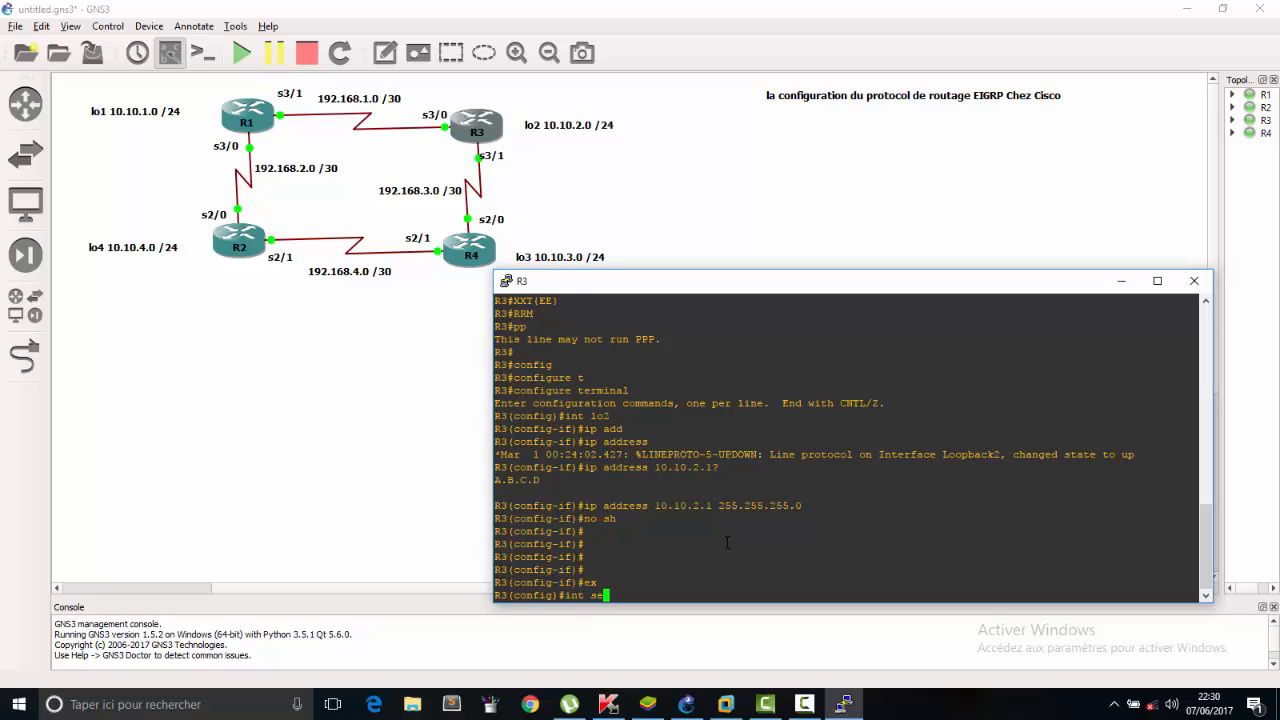
type("30/0")
key("Return")
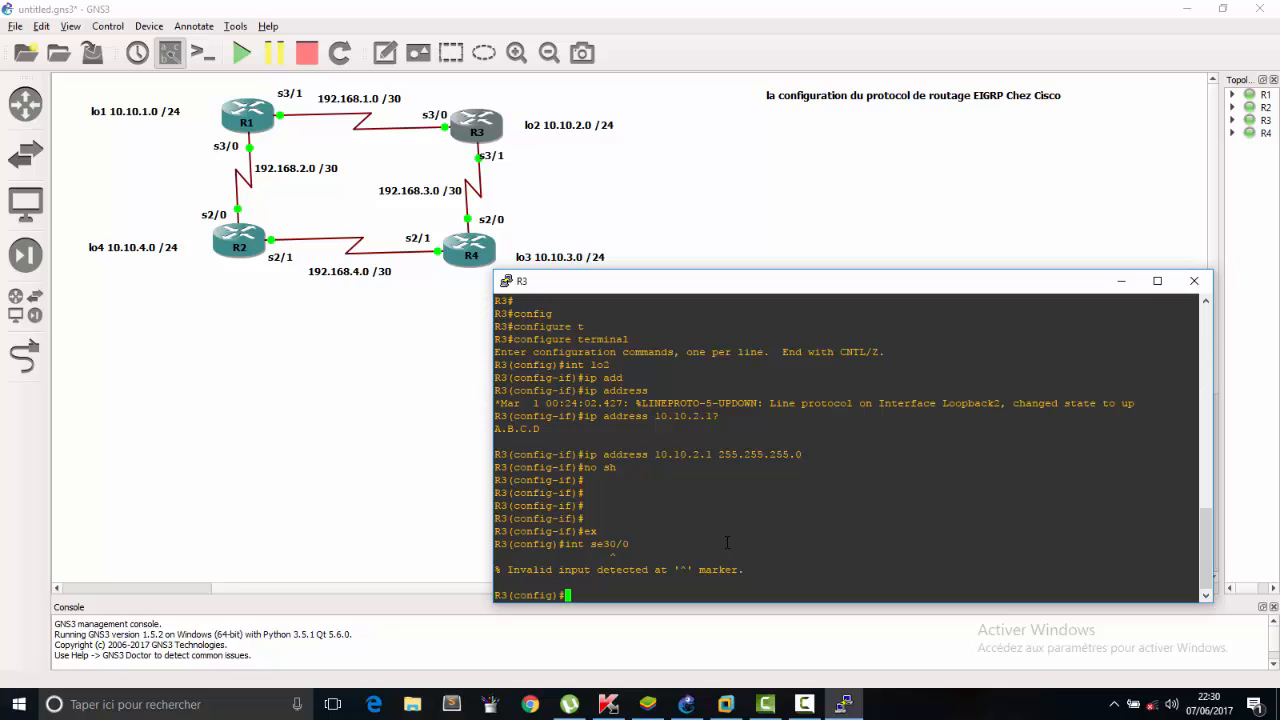
key("Up")
key("Left")
key("Left")
key("Left")
key("Left")
key("Right")
key("Right")
key("Right")
key("Left")
key("BackSpace")
key("Return")
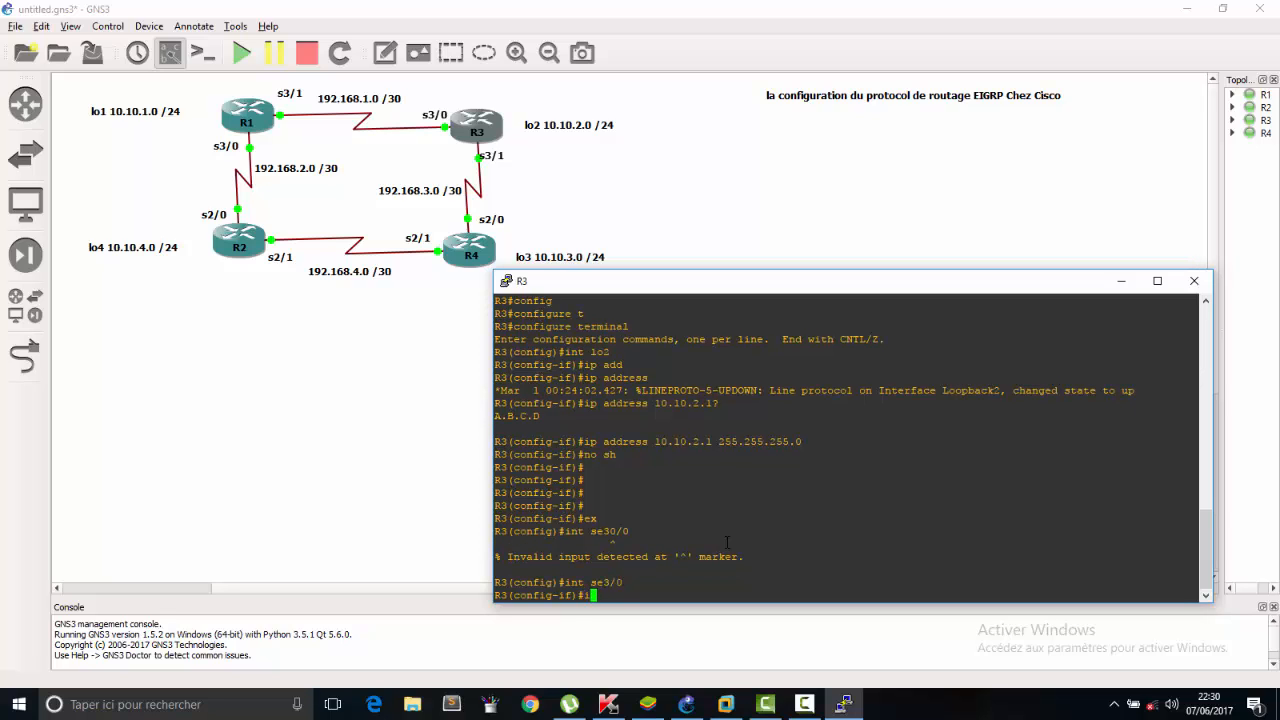
Assign IP address 192.168.1.2 with mask 255.255.255.252 to R3's serial 3/0 interface.
type("ip add")
key("Tab")
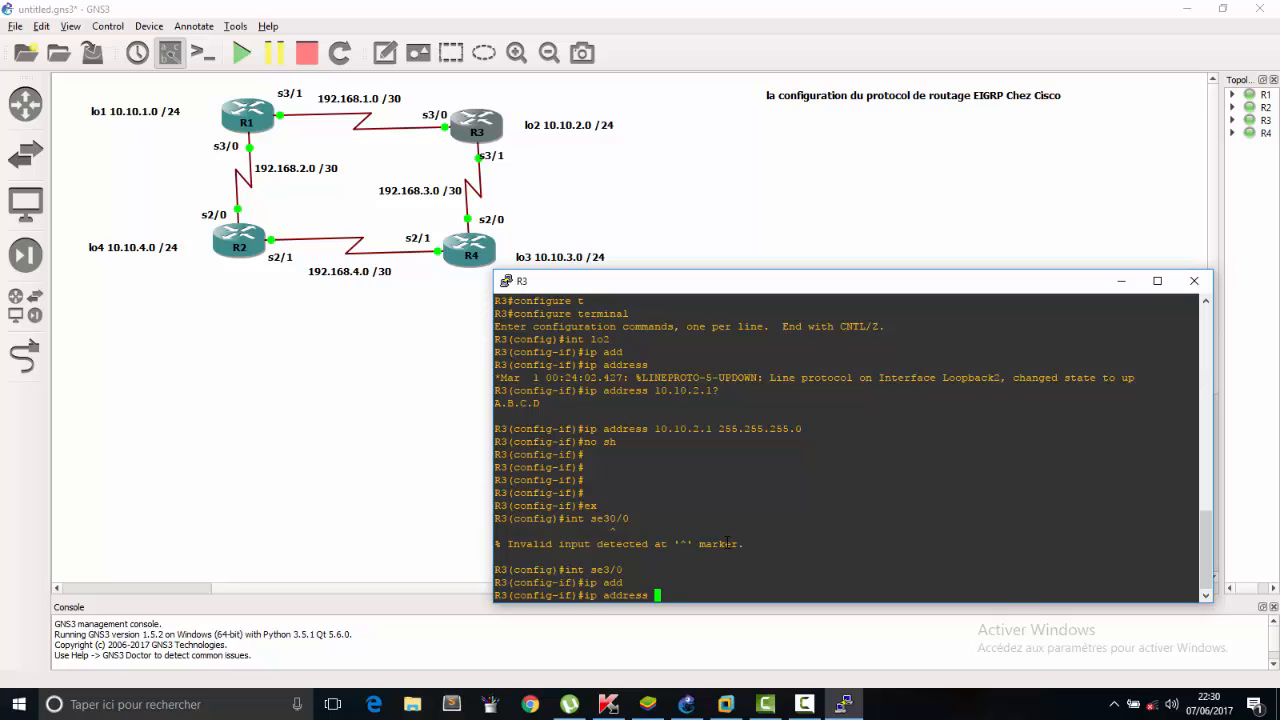
type("192.168.1.2 255.255.255.252")
key("Return")
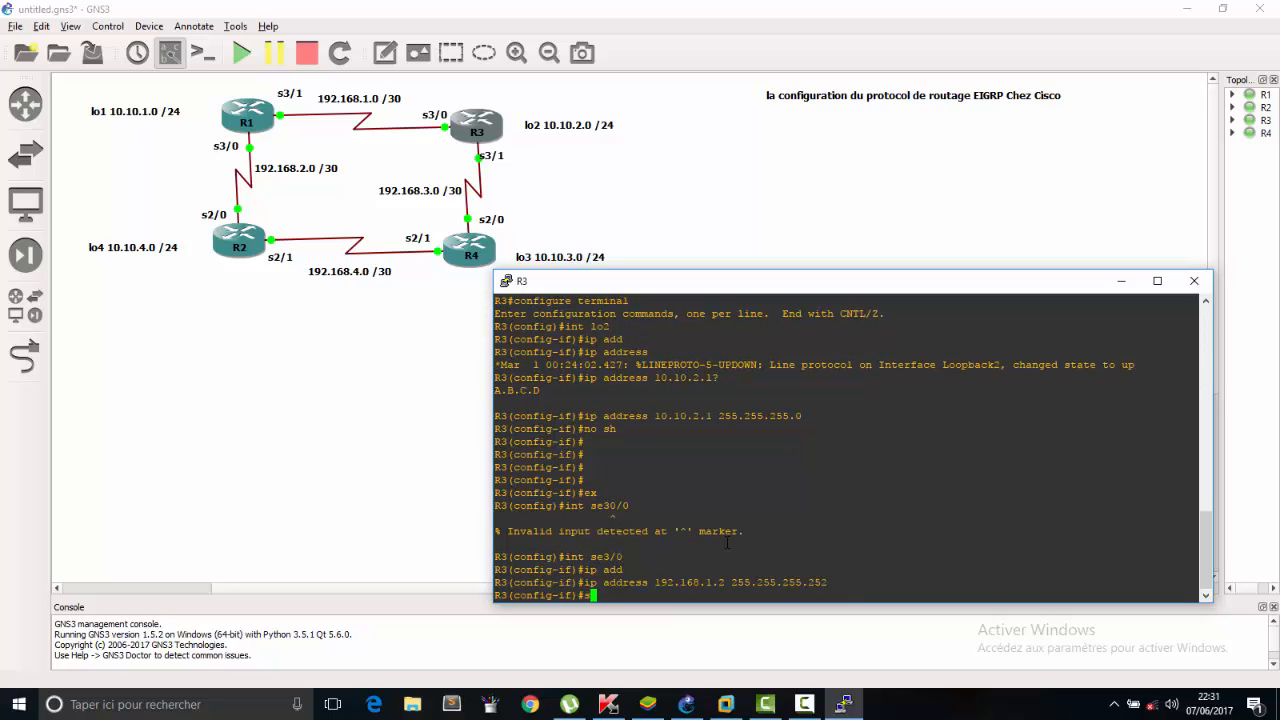
Enable R3's serial 3/0 interface with no sh and exit to global configuration mode.
type("nop sh")
key("Return")
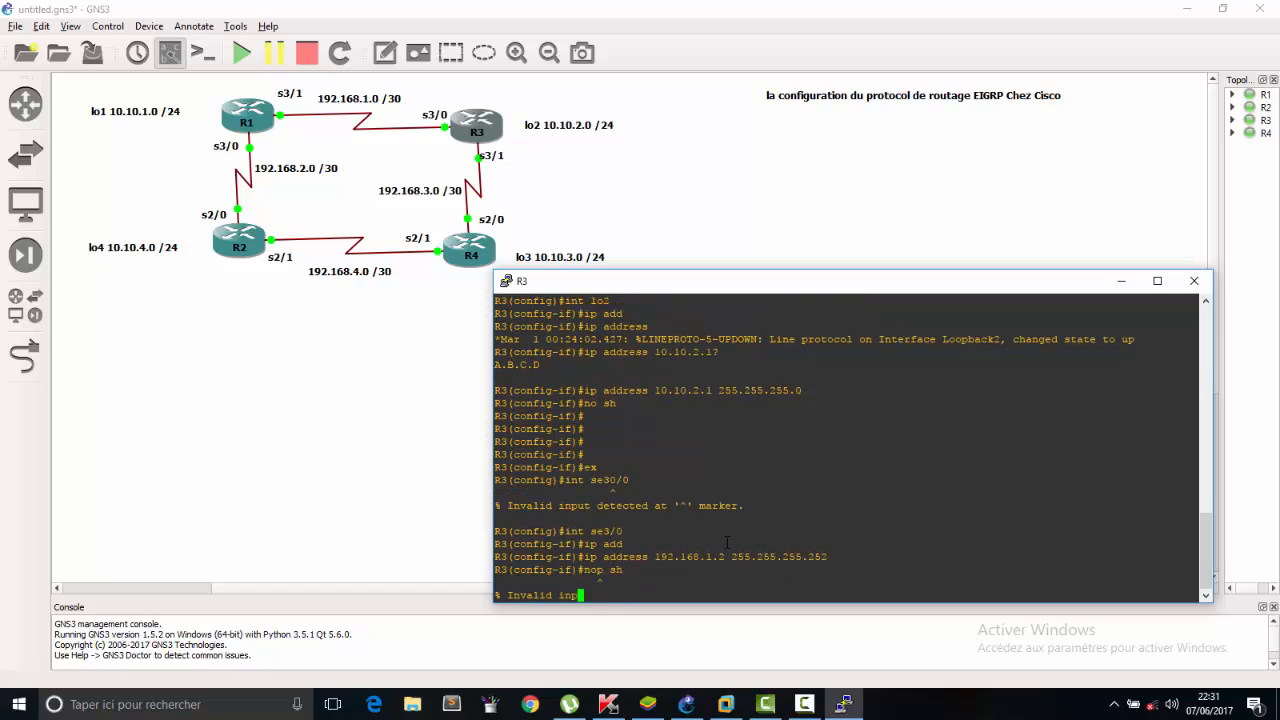
key("Up")
key("Left")
key("Left")
key("Left")
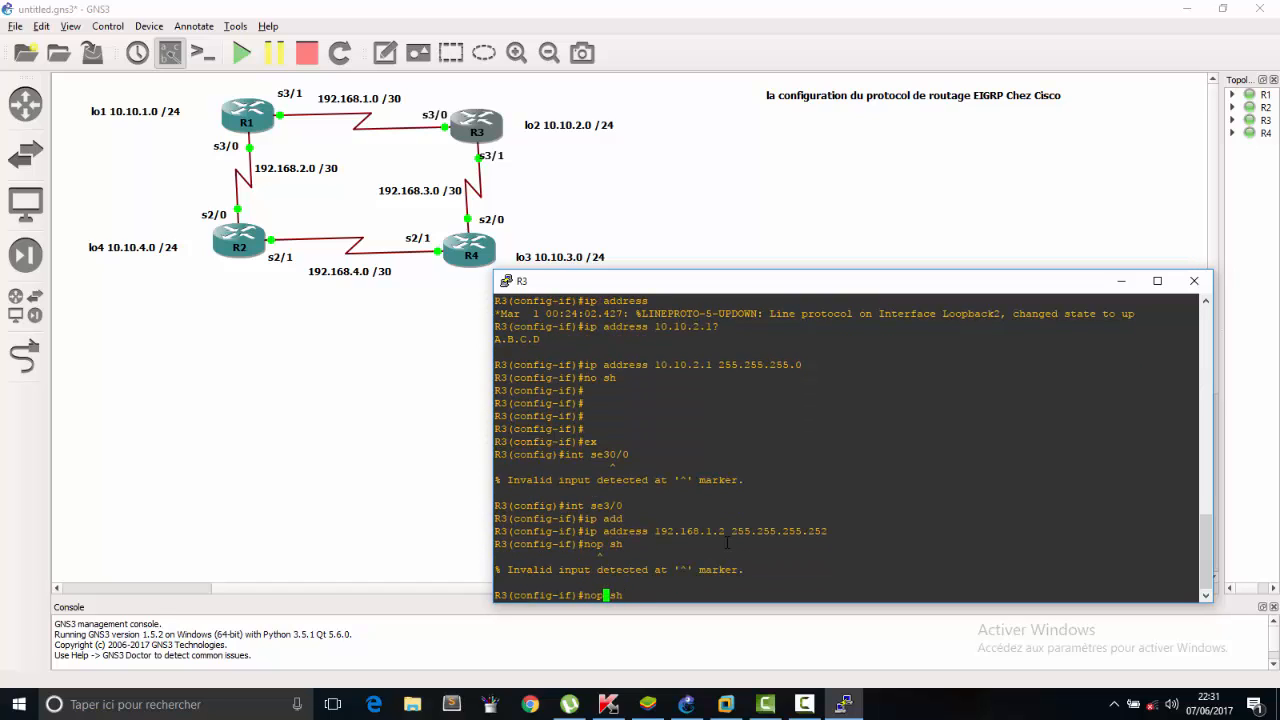
key("BackSpace")
key("Return")
type("ee")
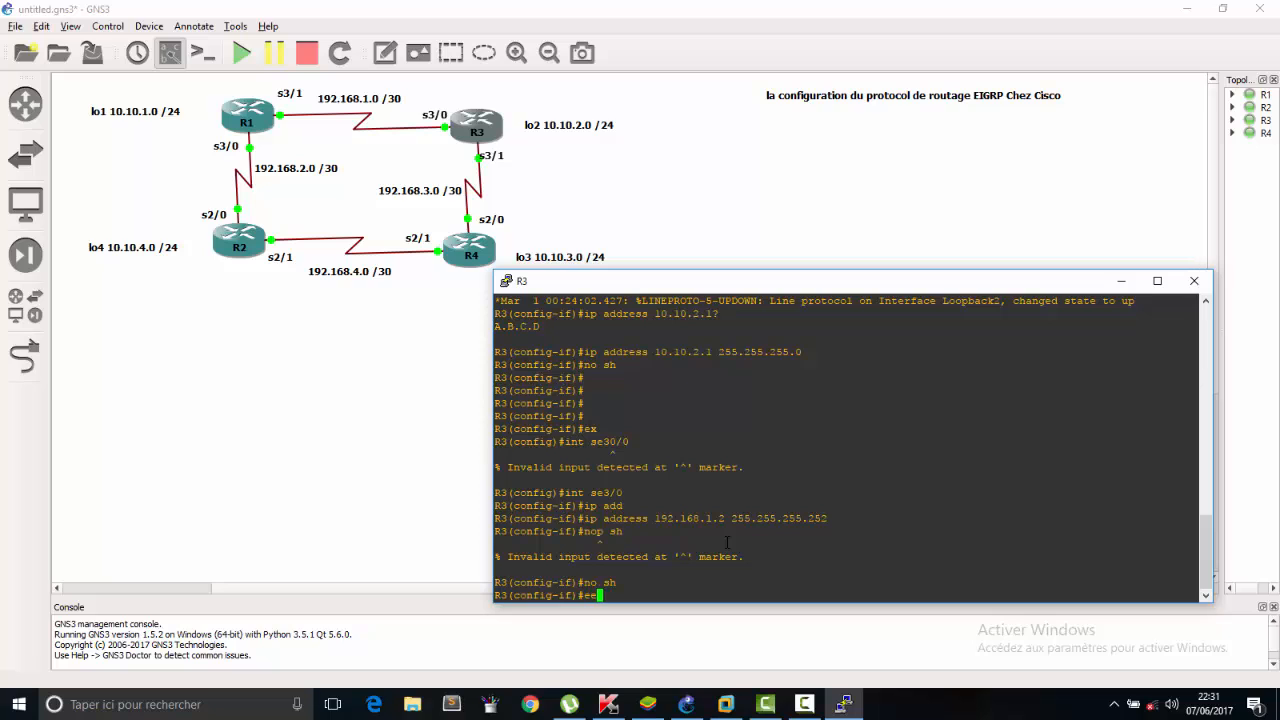
key("BackSpace")
type("x")
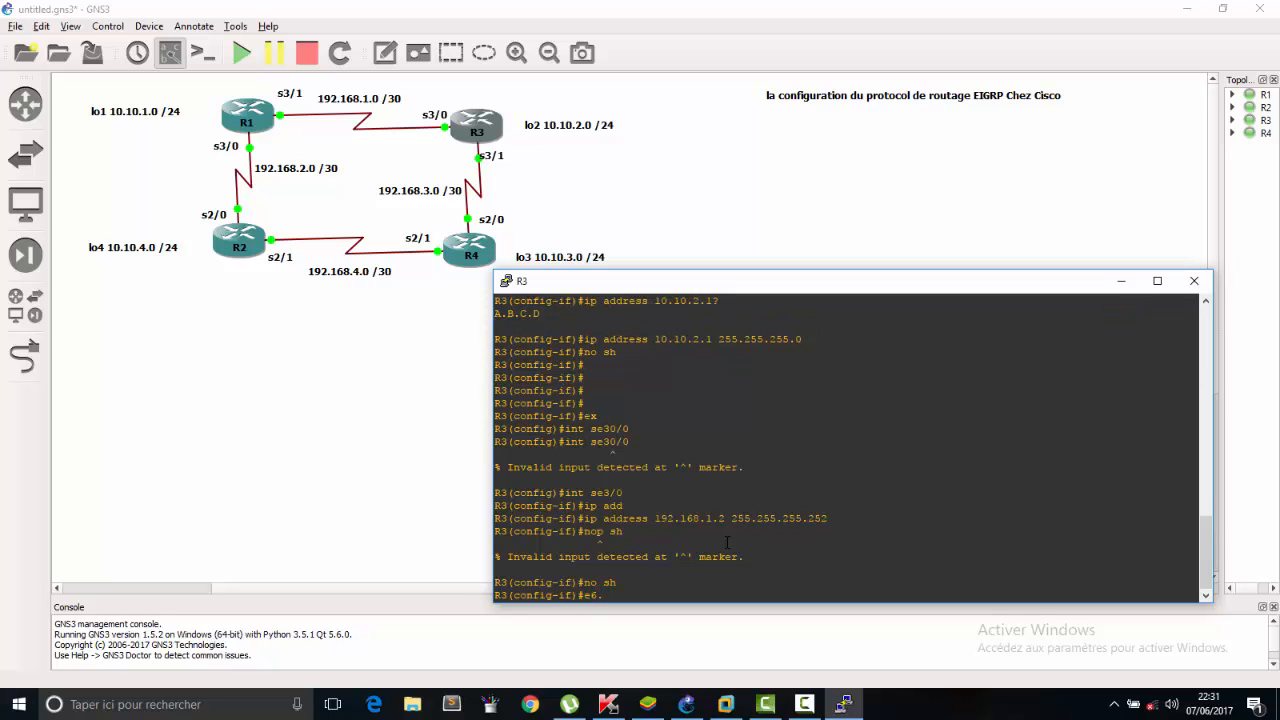
key("Return")
Switch R3 to interface configuration for serial 3/1.
type("int se ")
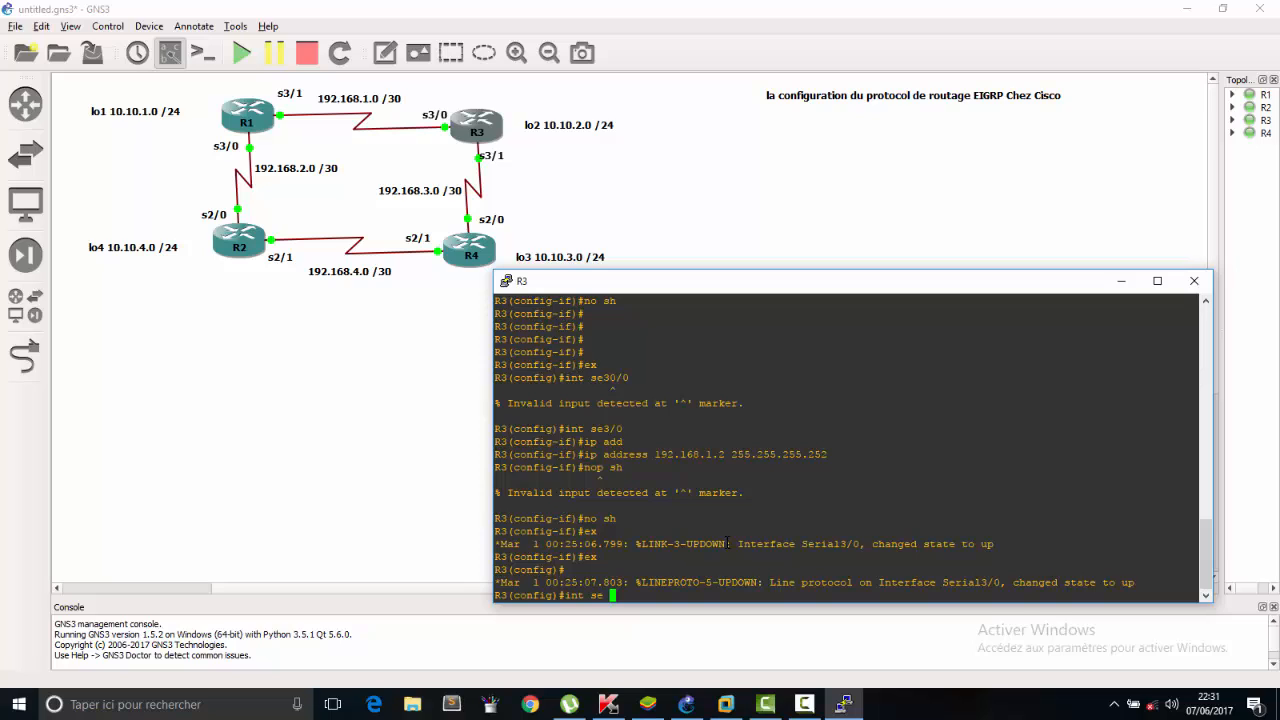
type("3/1")
key("Return")
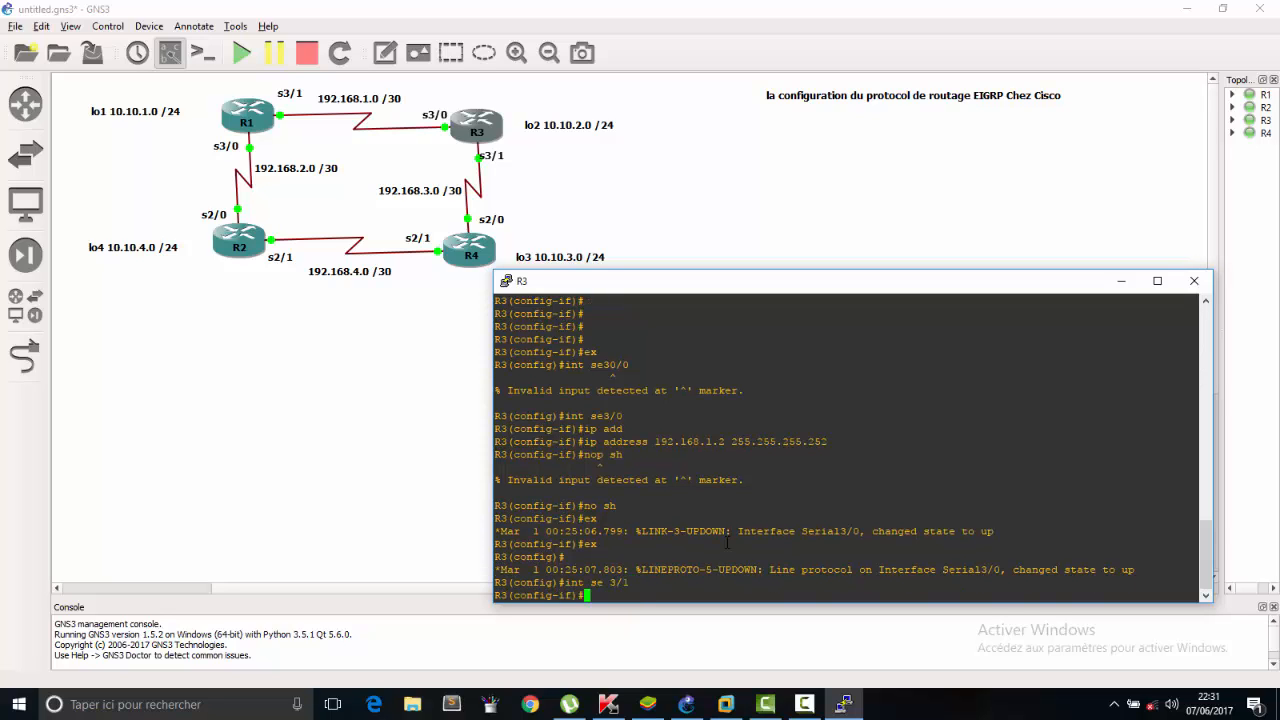
Try to assign IP address 192.168.3.2 with mask 255.255.355.252 to R3's serial 3/1 interface.
type("ip add")
key("Tab")
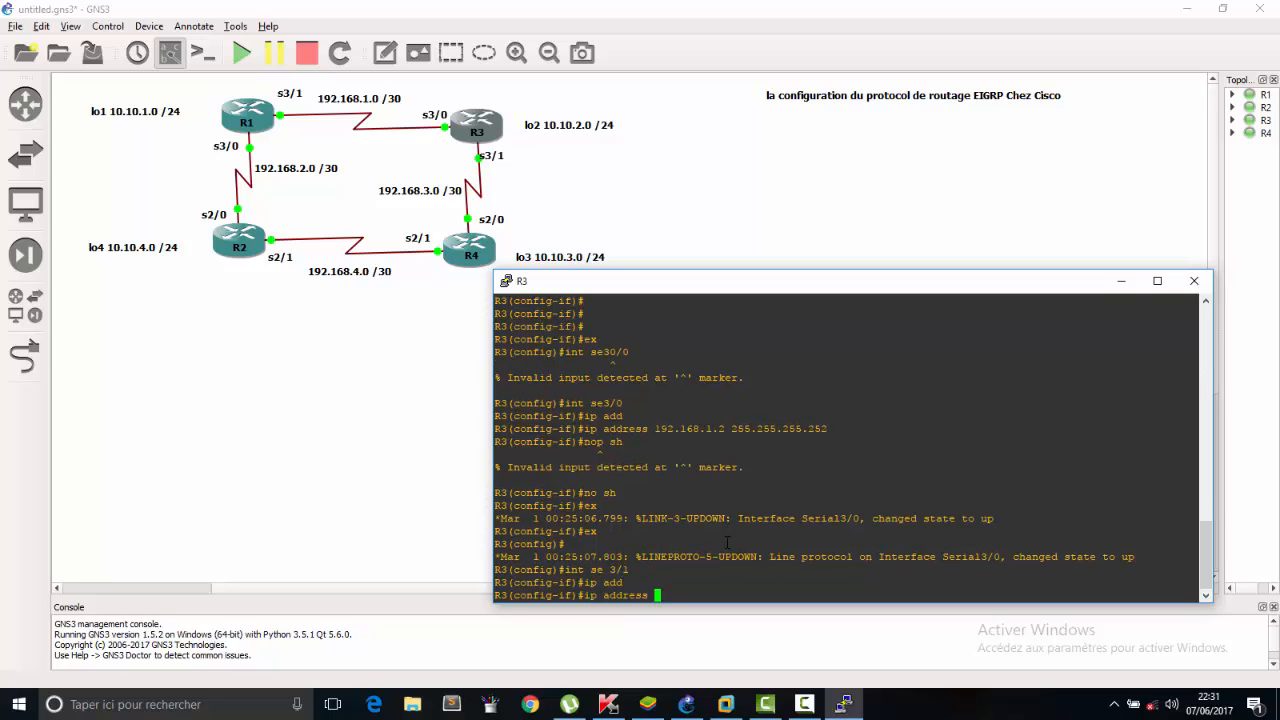
type("192.168.3.2 255.255.255.252")
key("Return")
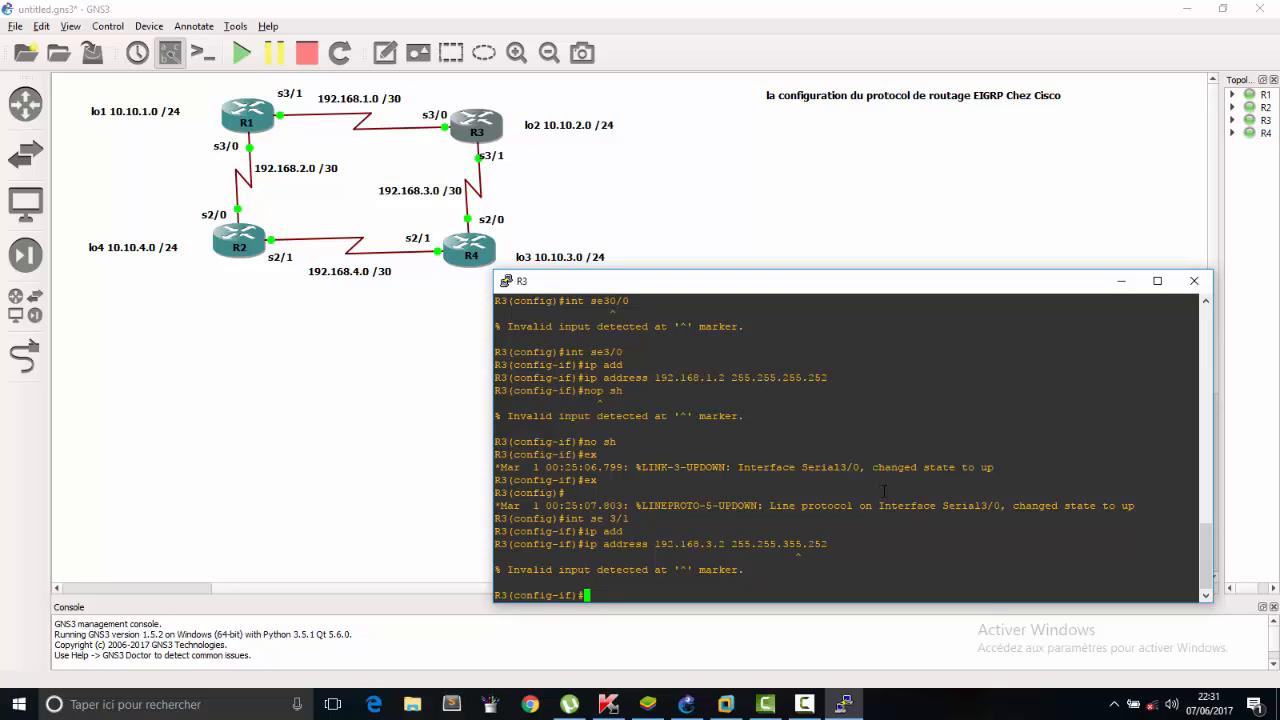
Correct the mask in the recalled command to assign 192.168.3.2 with mask 255.255.255.252 to R3's serial 3/1 interface.
key("Up")
key("Left")
key("Left")
key("Left")
key("Left")
key("Left")
key("Left")
key("Left")
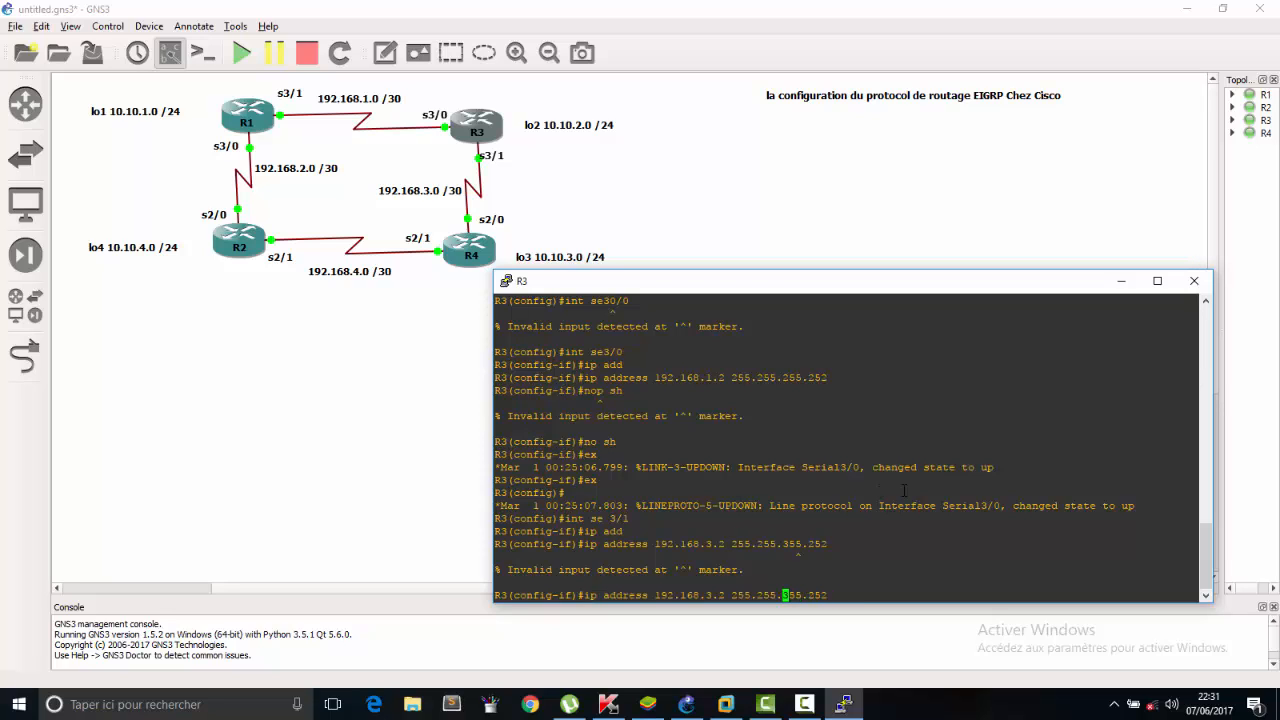
key("Delete")
type("2")
key("Return")
Enable R3's serial 3/1 interface with no sh and exit to global configuration mode.
type("no sh")
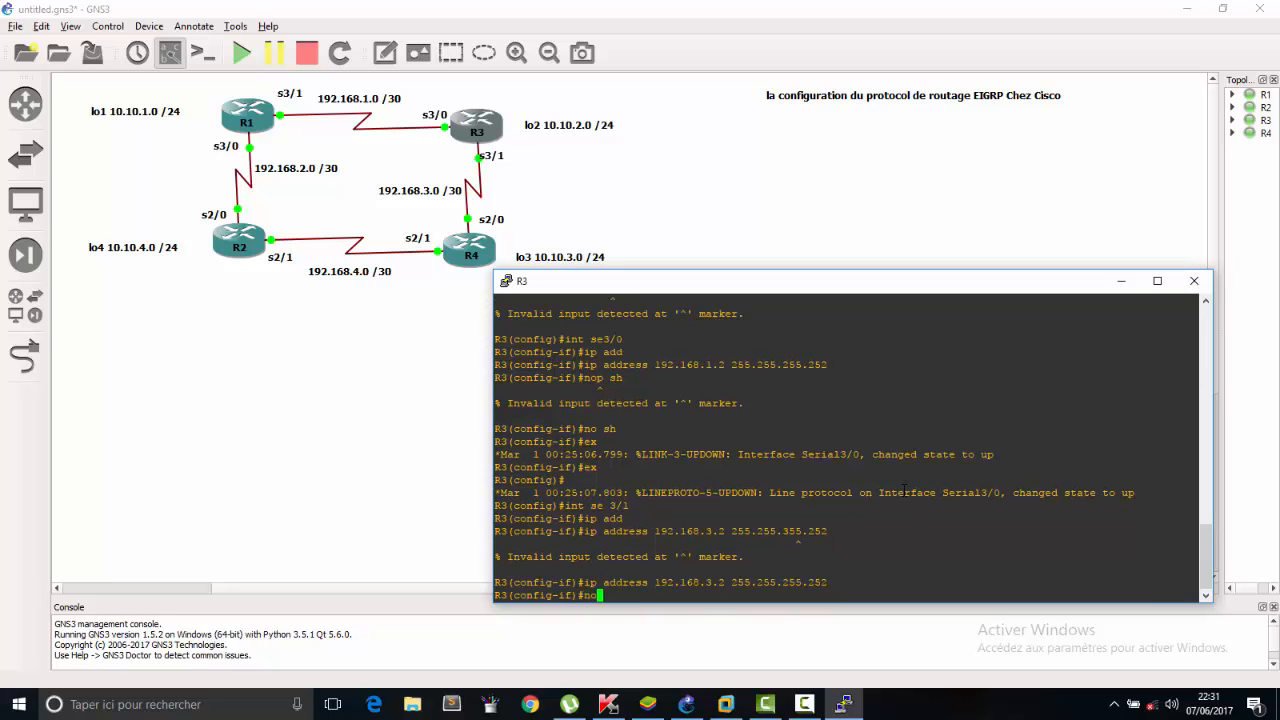
key("Return")
key("Return")
key("Return")
key("Return")
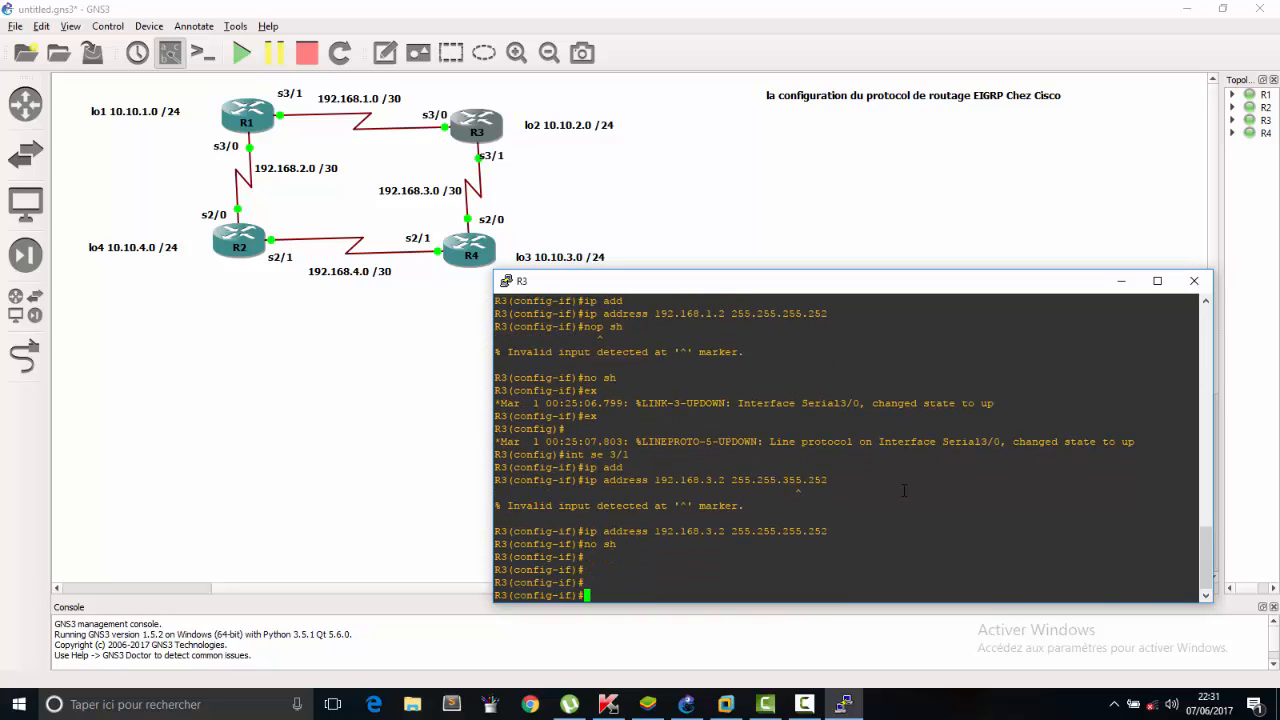
type("ex")
key("Return")
key("Return")
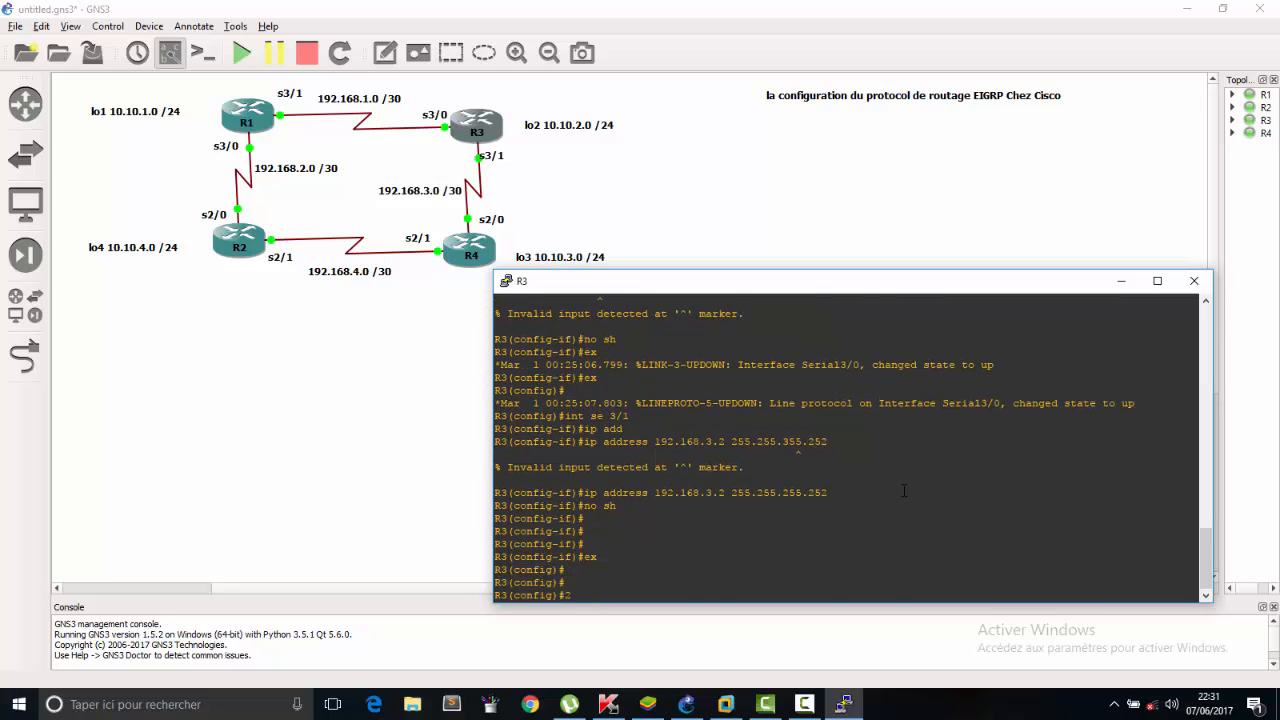
key("Return")
key("Return")
key("Return")
key("Return")
key("Return")
key("Return")
key("Return")
key("Return")
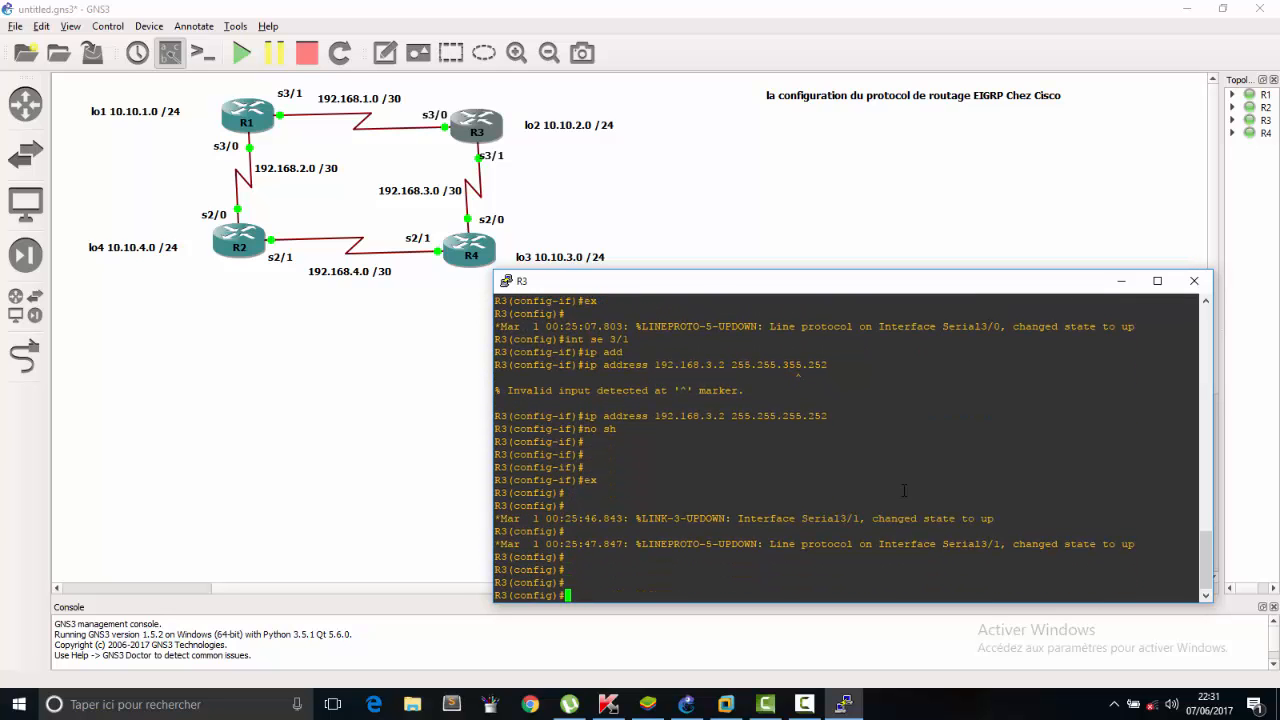
key("Return")
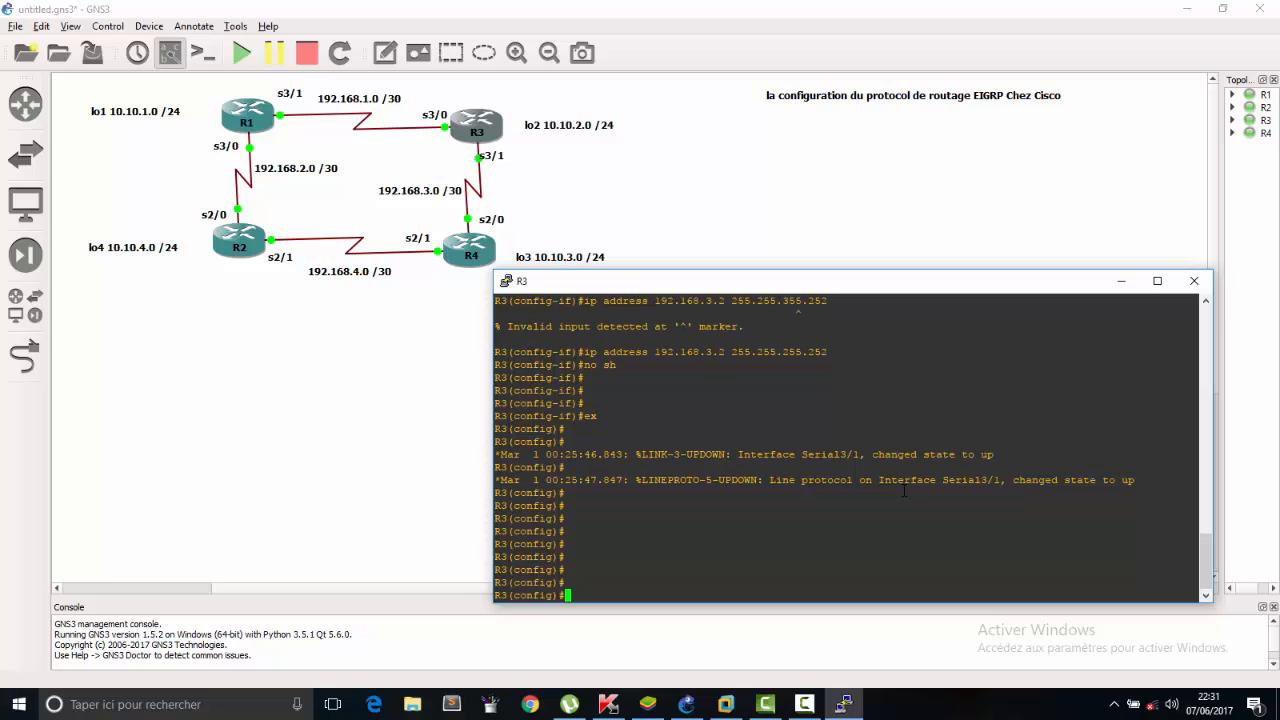
Try to leave R3's global configuration mode with the abbreviated command ex.
key("Return")
type("ex")
Leave R3's global configuration mode with the full exit command, returning to privileged mode.
key("Return")
key("Return")
key("Return")
key("Return")
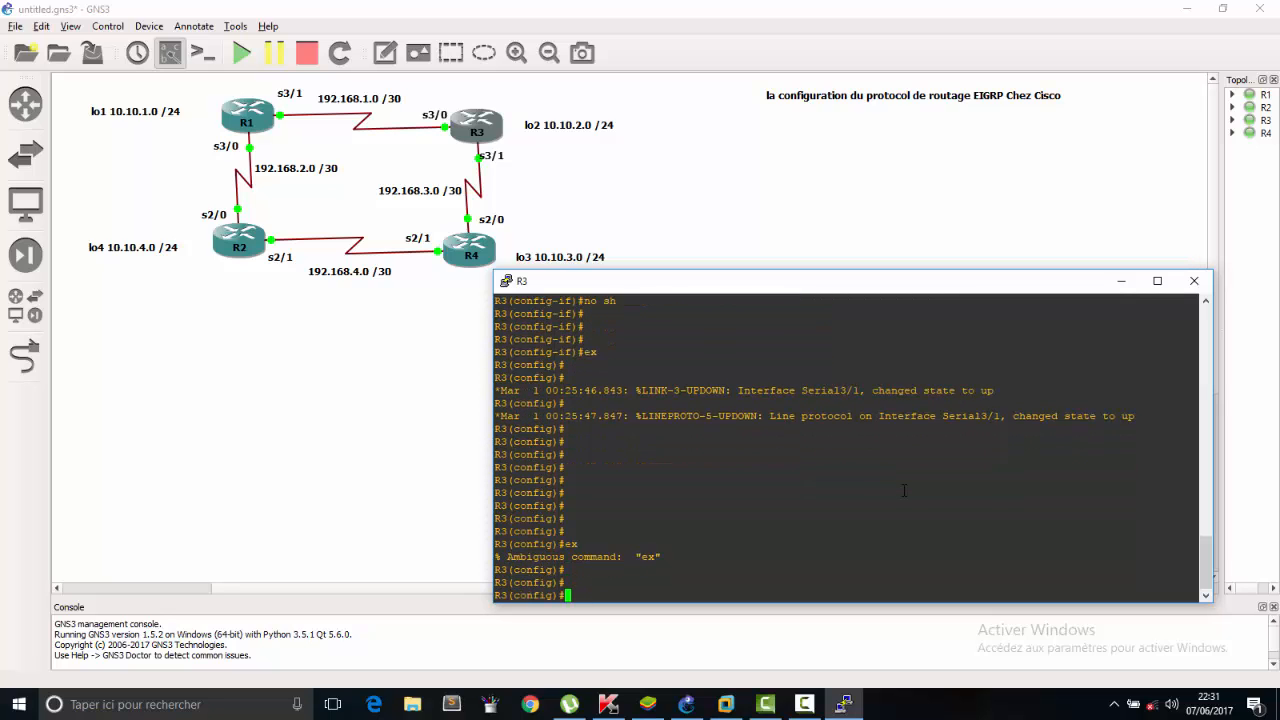
type("ex")
key("Return")
type("exit")
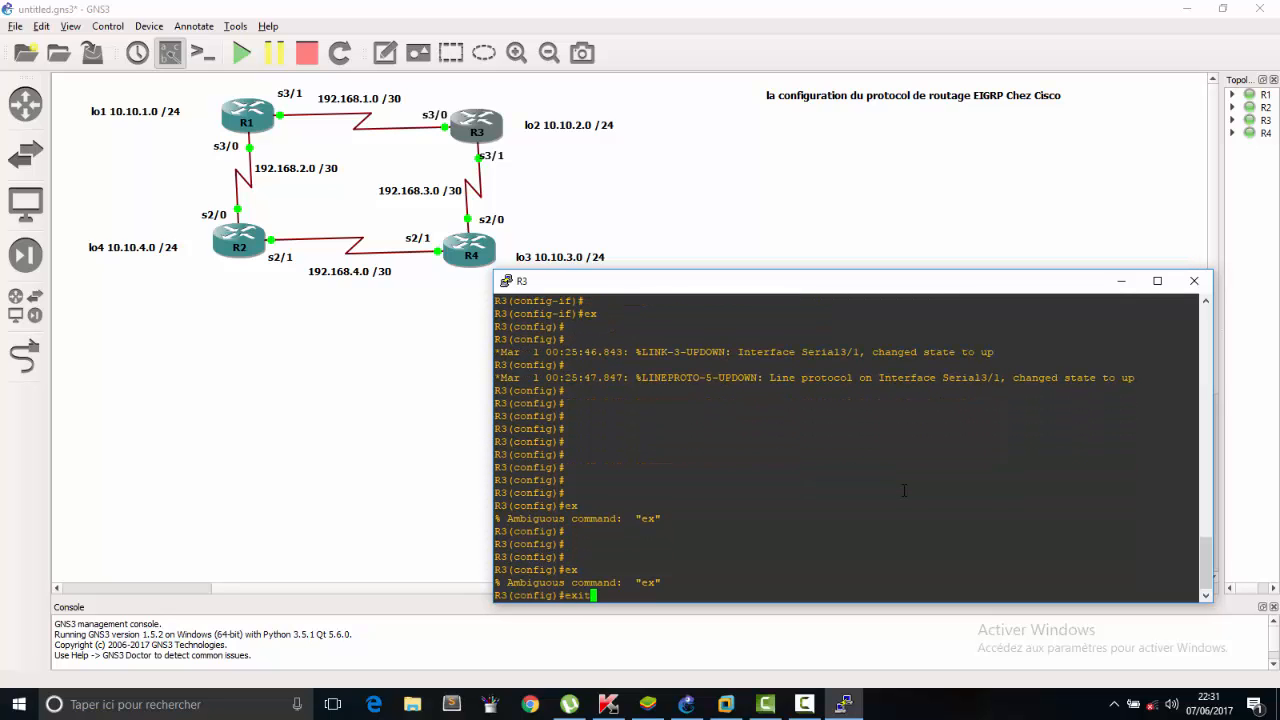
key("Return")
key("Return")
key("Return")
key("Return")
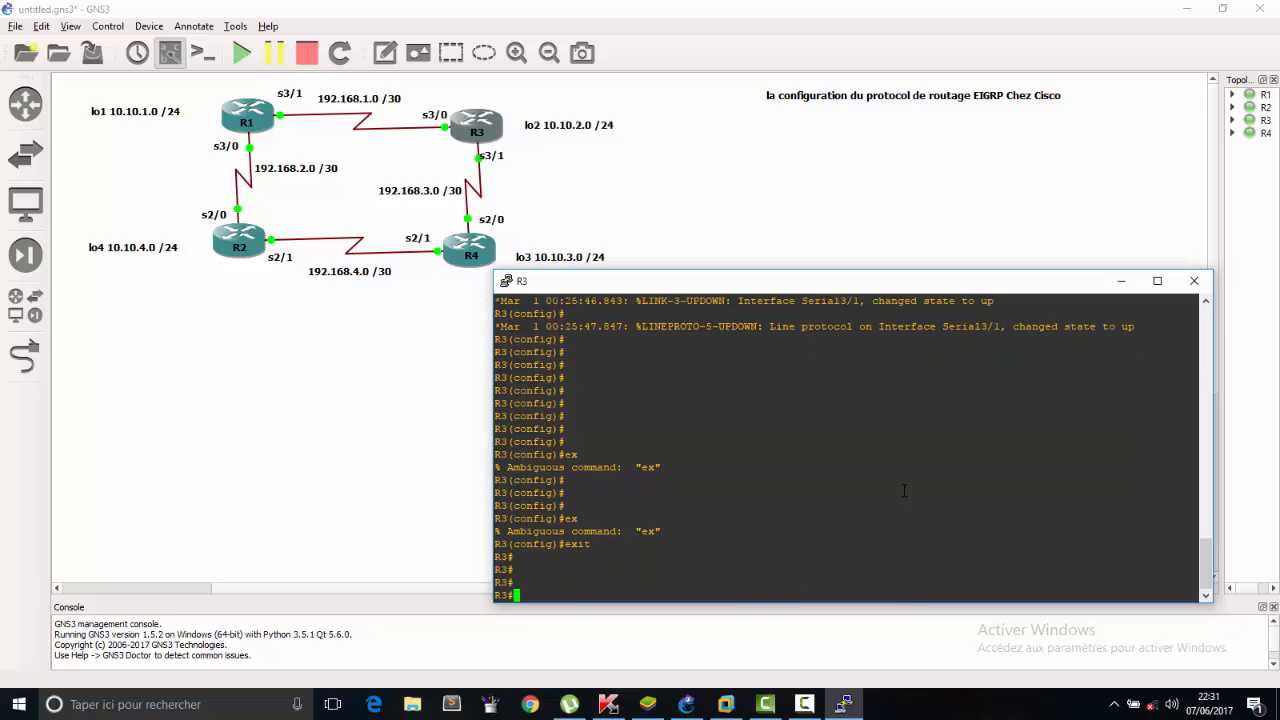
Display R3's interface summary with show ip int brief.
type("do")
key("BackSpace")
key("BackSpace")
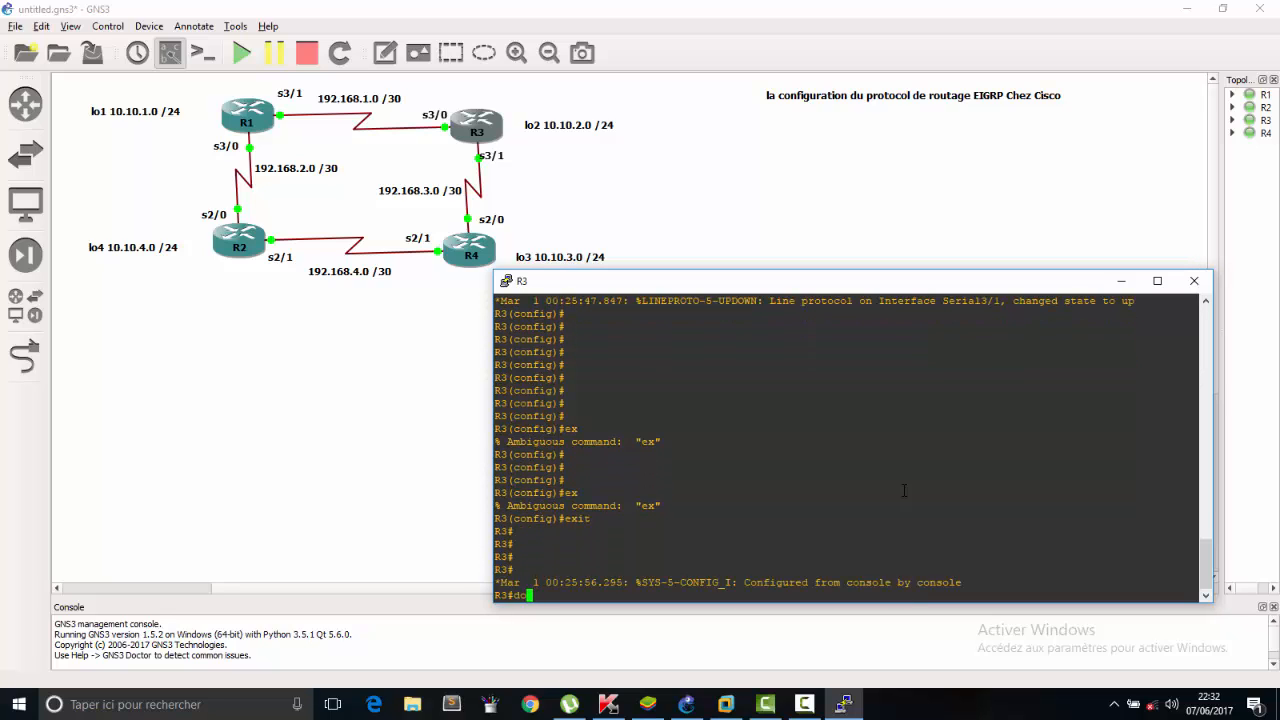
type("show ip int bri")
key("Tab")
key("Return")
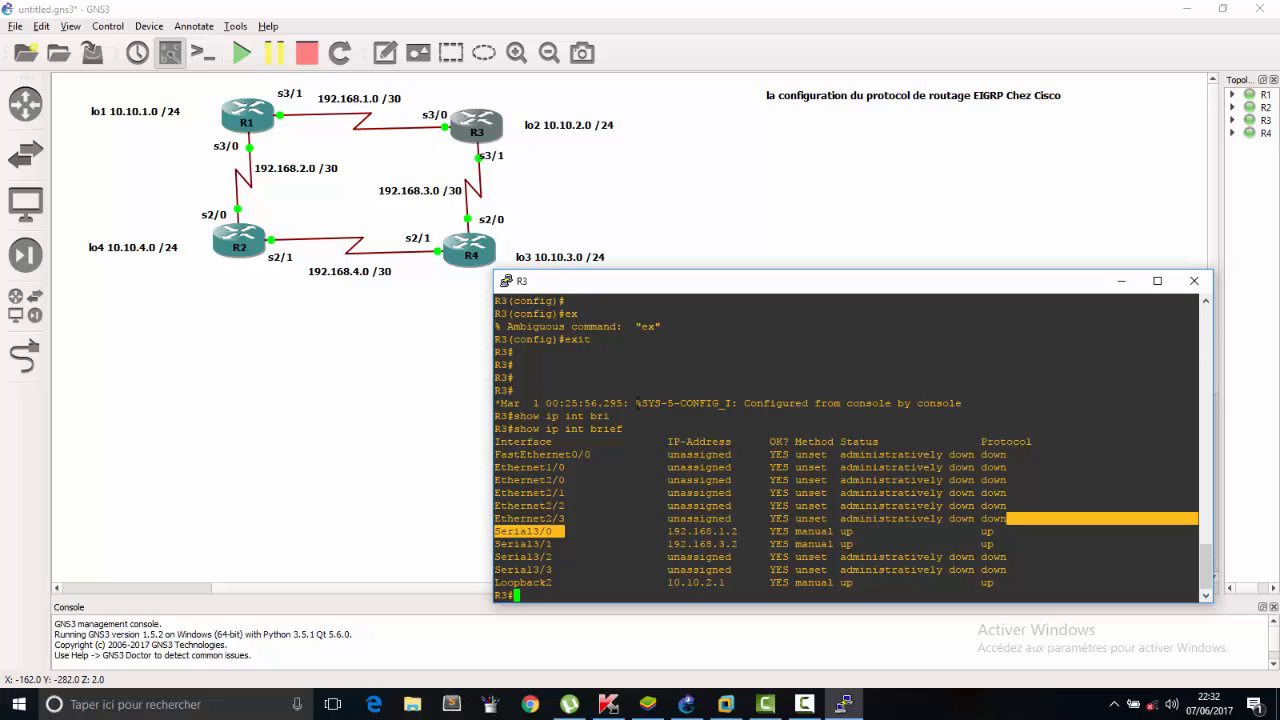
Check the addresses and status of serial 3/0 and serial 3/1 in R3's interface summary and close R3's console.
left_click_drag(762, 531, 662, 531)
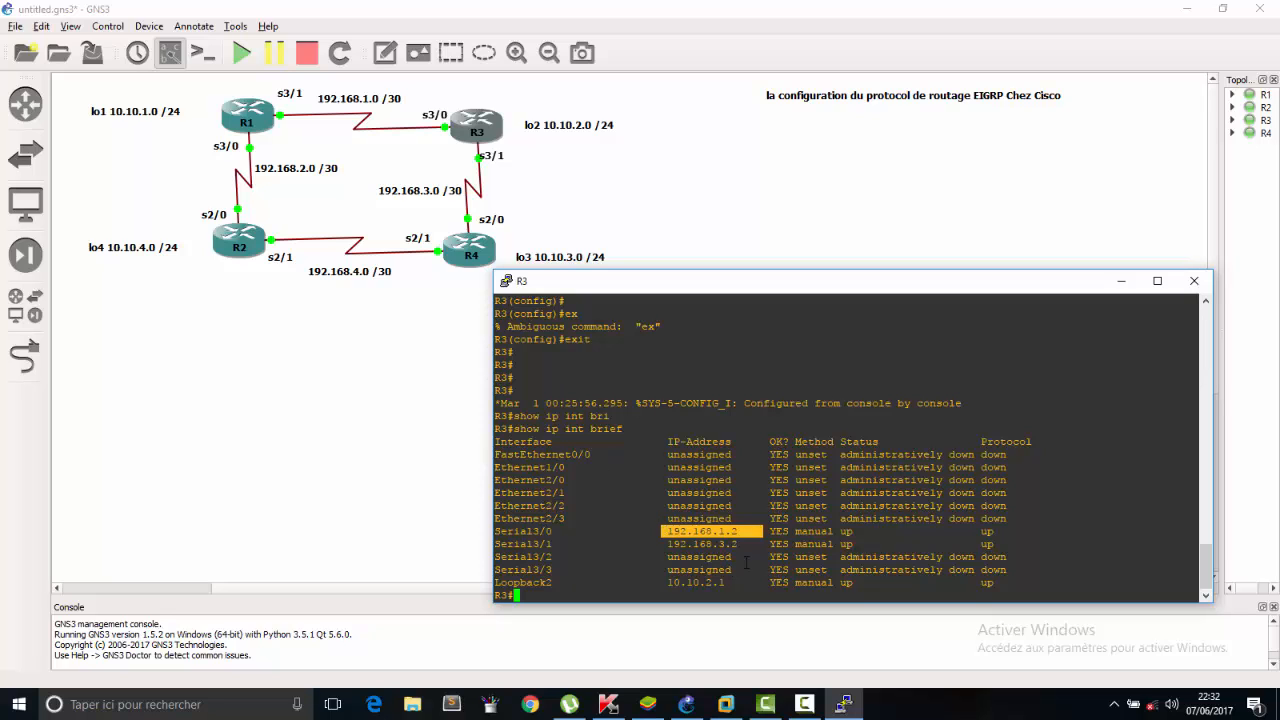
left_click_drag(753, 553, 630, 543)
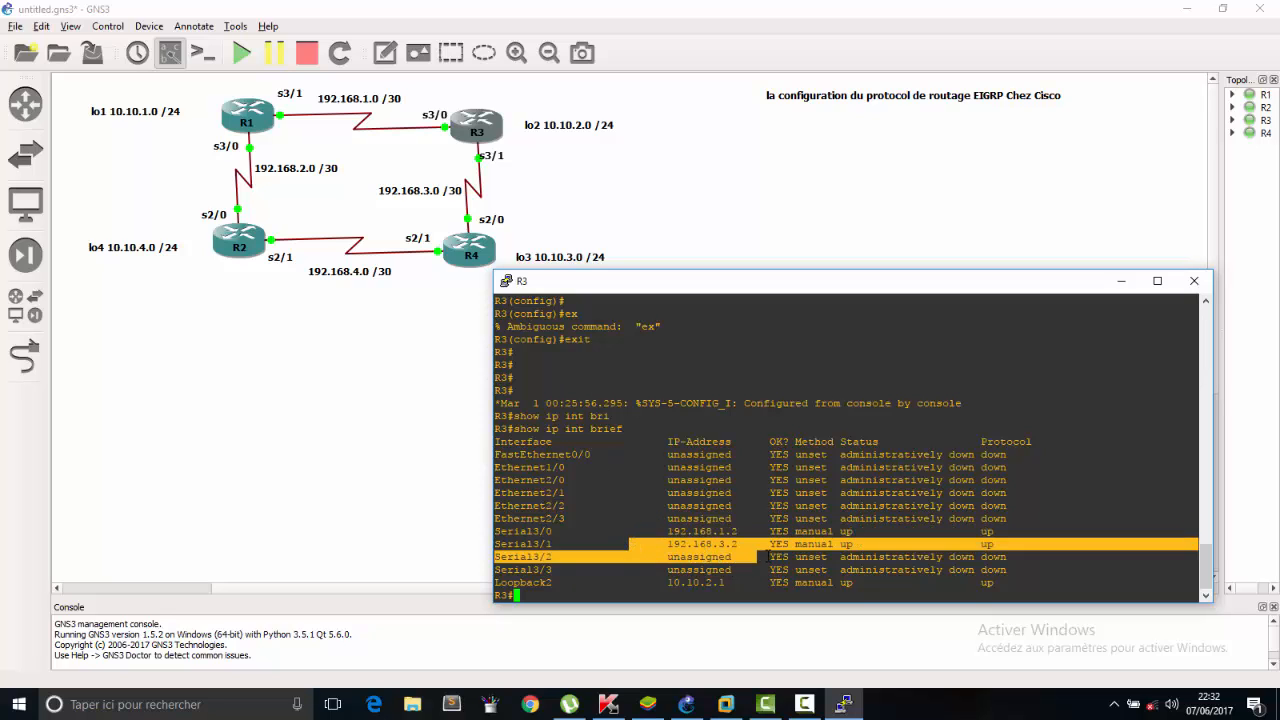
left_click(766, 553)
left_click_drag(883, 549, 477, 538)
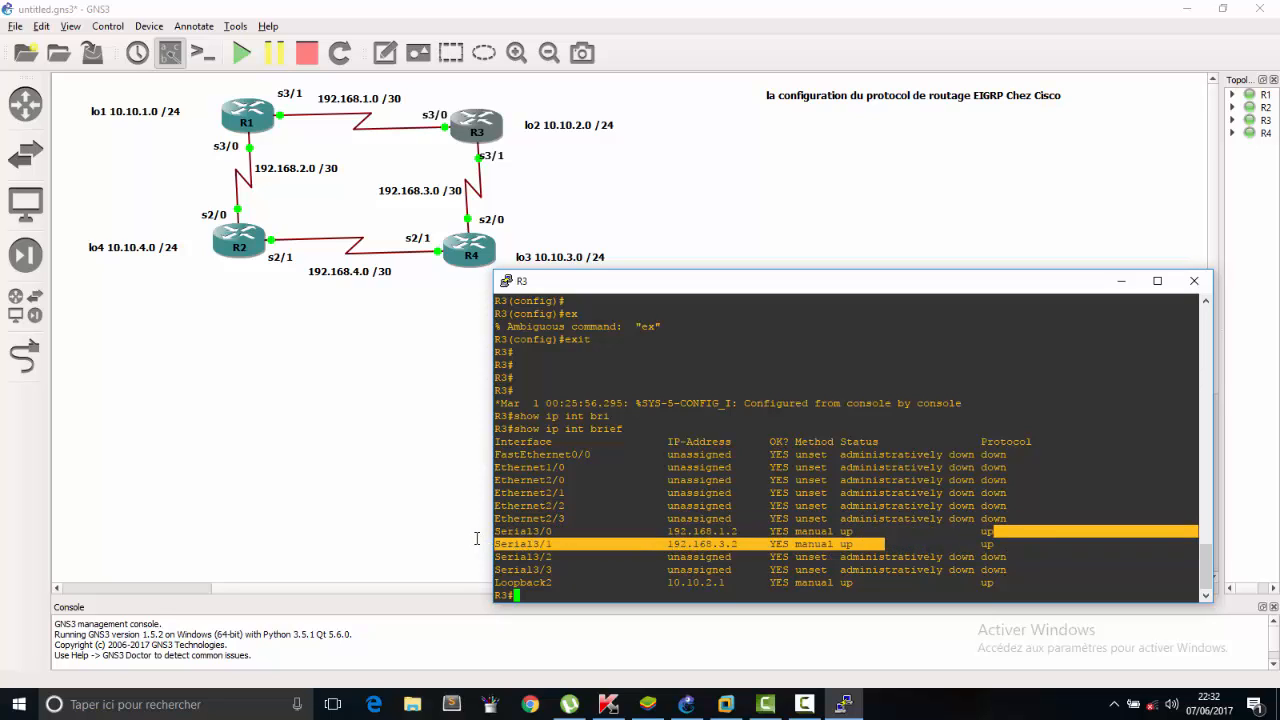
left_click(1194, 281)
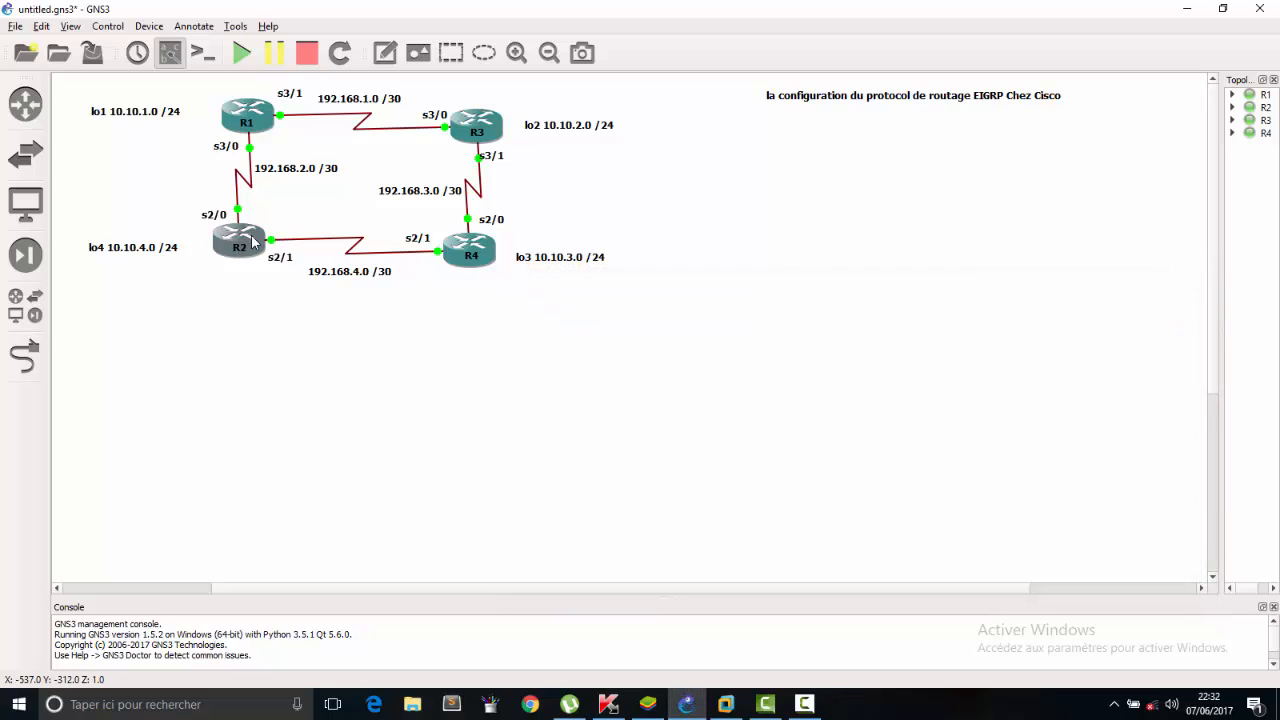
Open R2's console beside the topology and exit interface configuration to global configuration mode.
double_click(251, 235)
left_click_drag(488, 162, 808, 261)
type("ex")
key("Return")
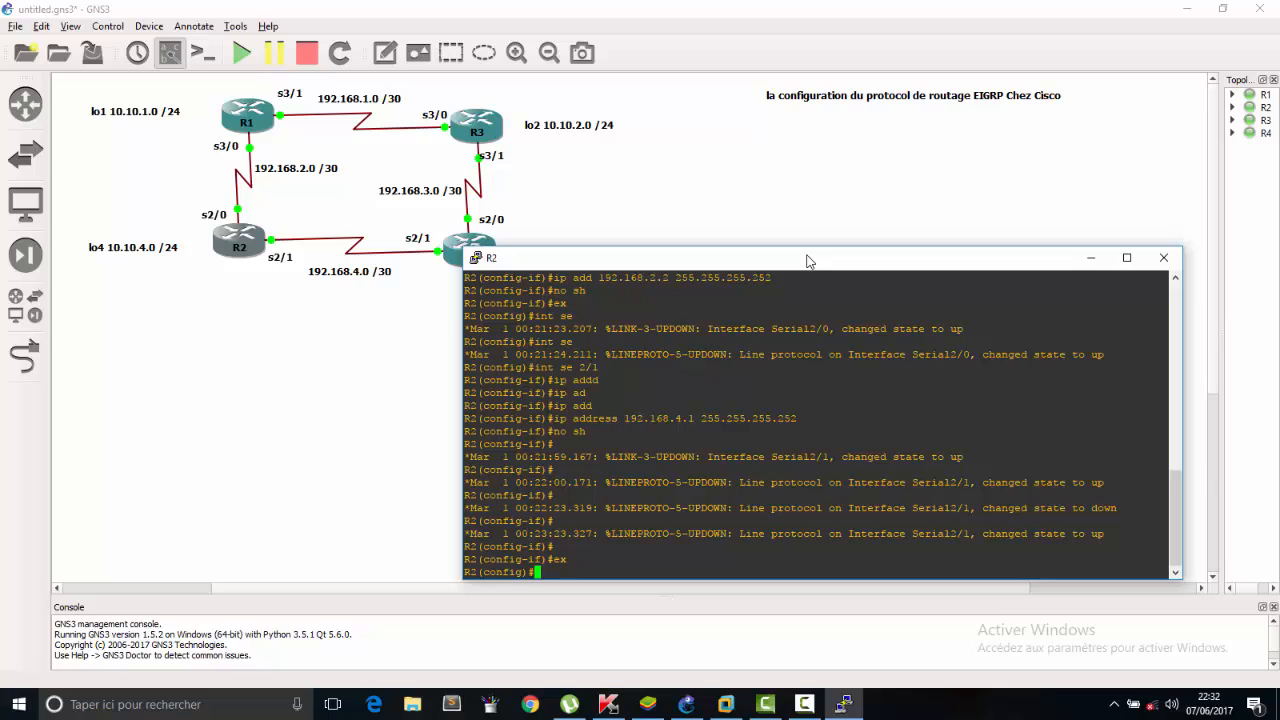
Display R2's interface summary from configuration mode with do show ip int bri.
type("do show ip int bri")
key("Return")
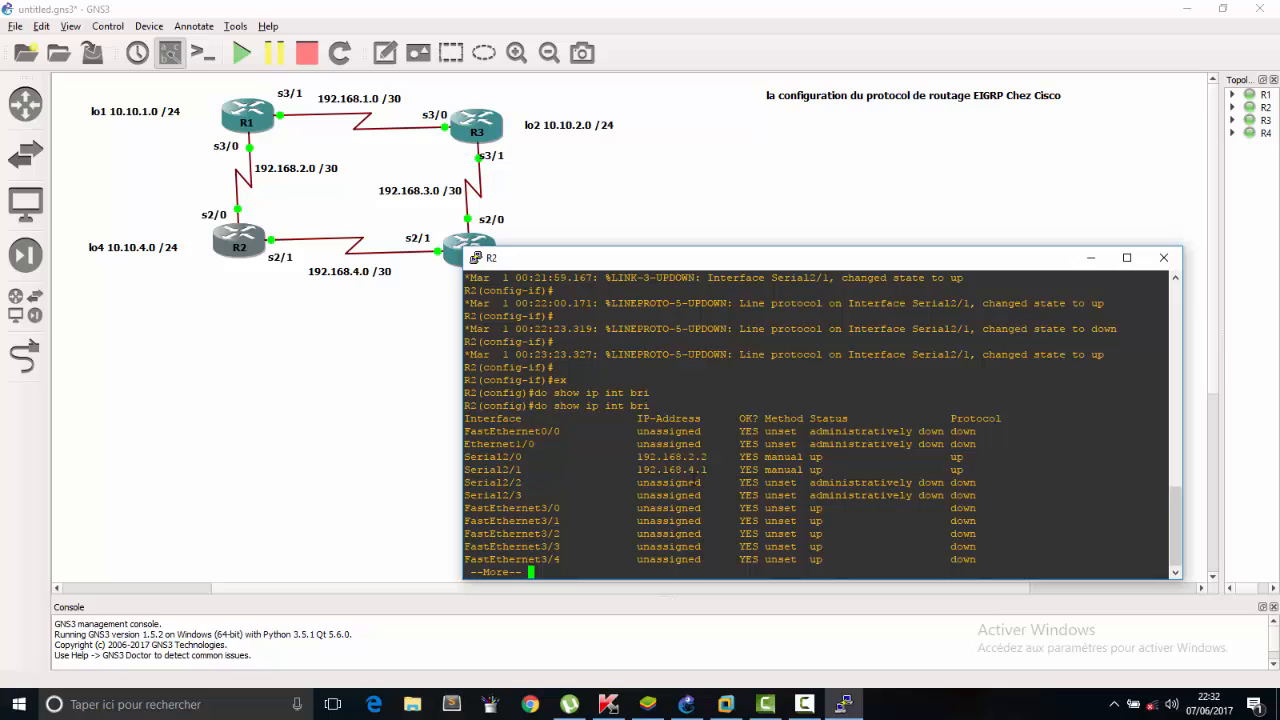
Check the addresses of serial 2/0 and serial 2/1 in R2's interface summary.
left_click_drag(716, 456, 470, 444)
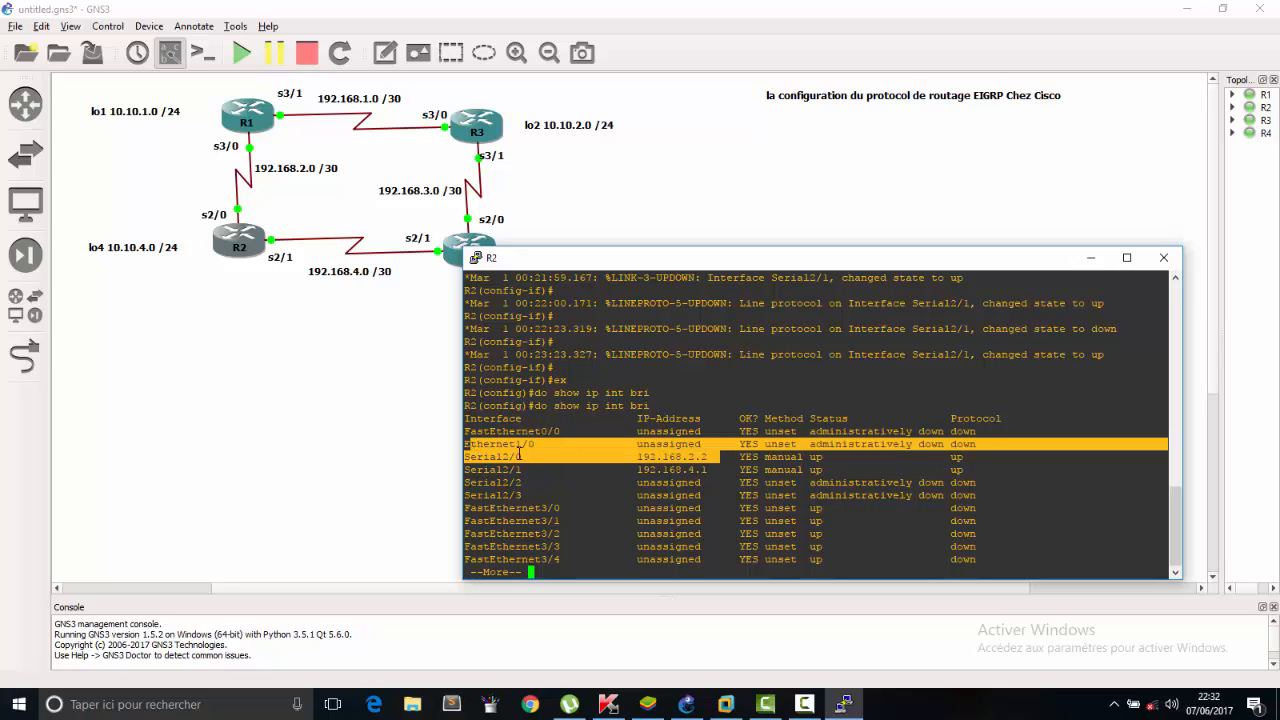
left_click(527, 455)
left_click_drag(723, 461, 460, 457)
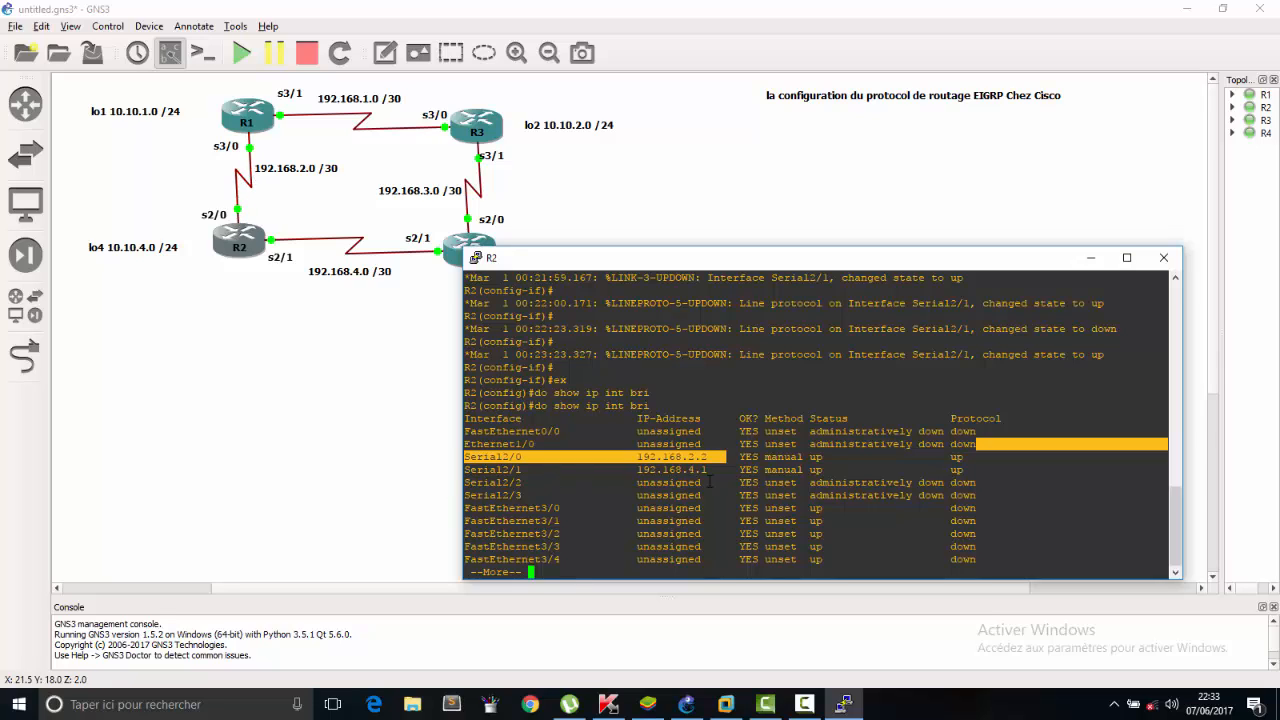
left_click_drag(719, 470, 449, 471)
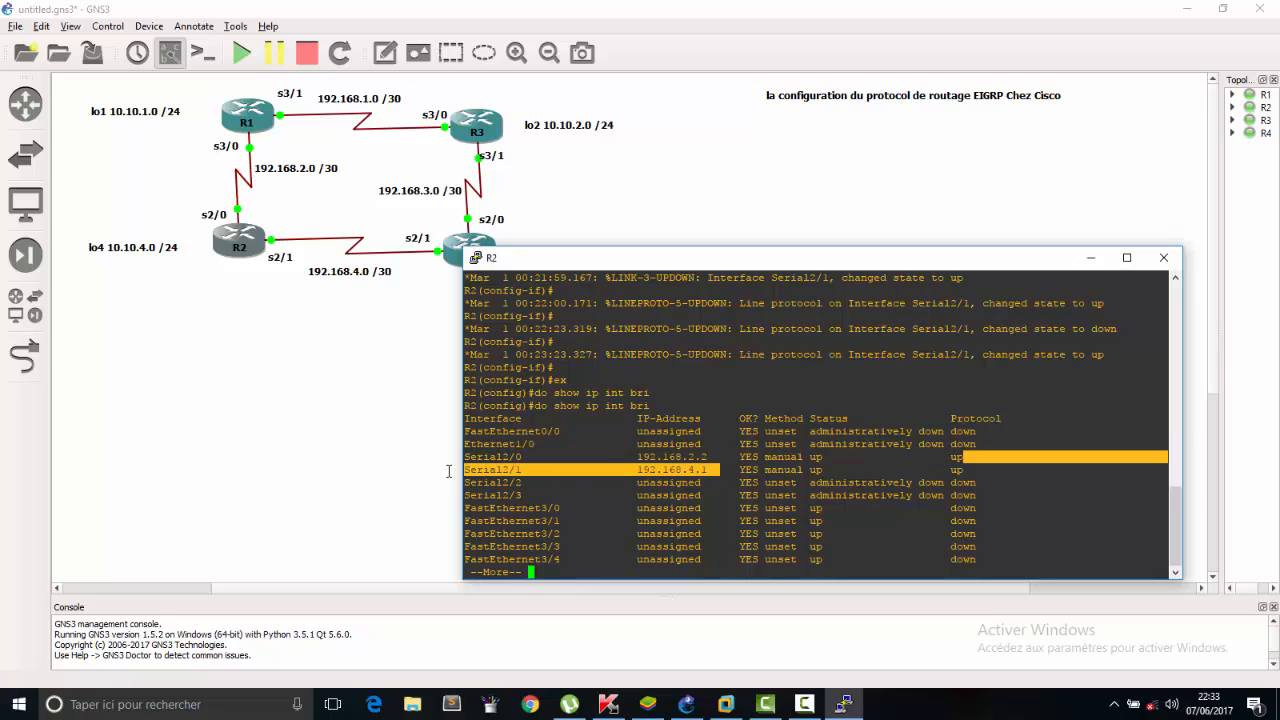
left_click(790, 436)
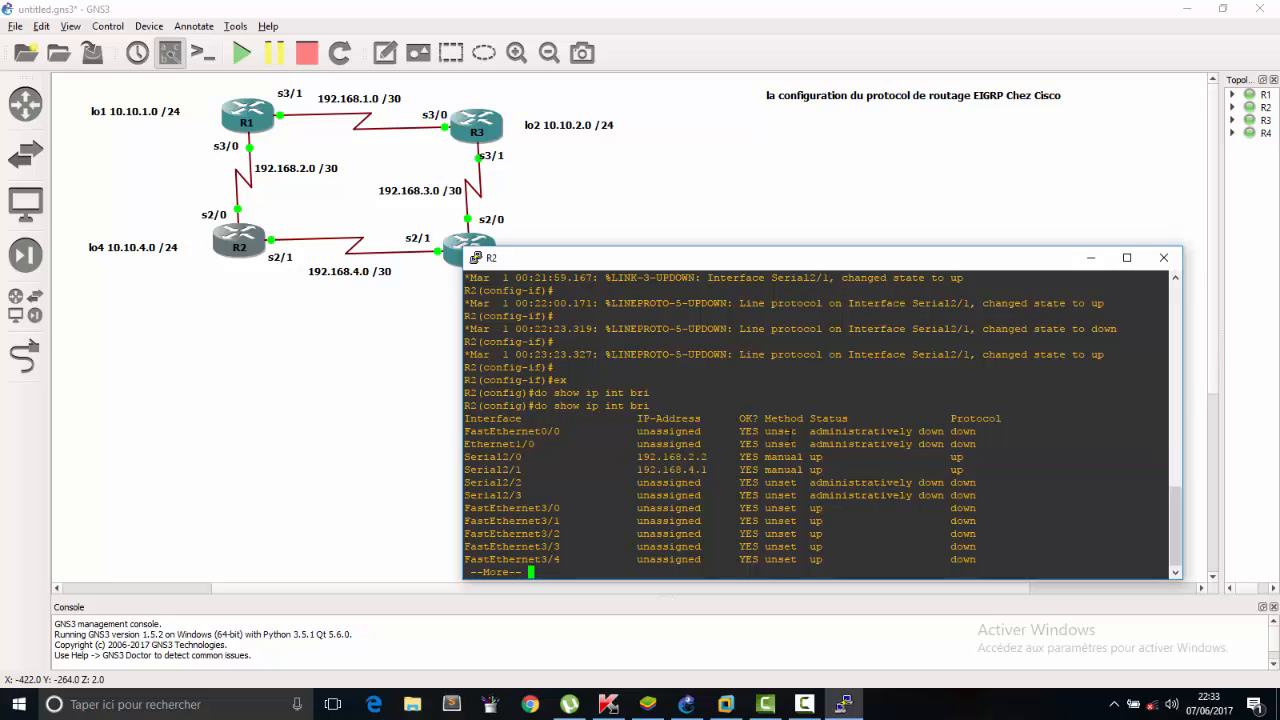
Page through the rest of R2's interface summary and return to the configuration prompt.
key("space")
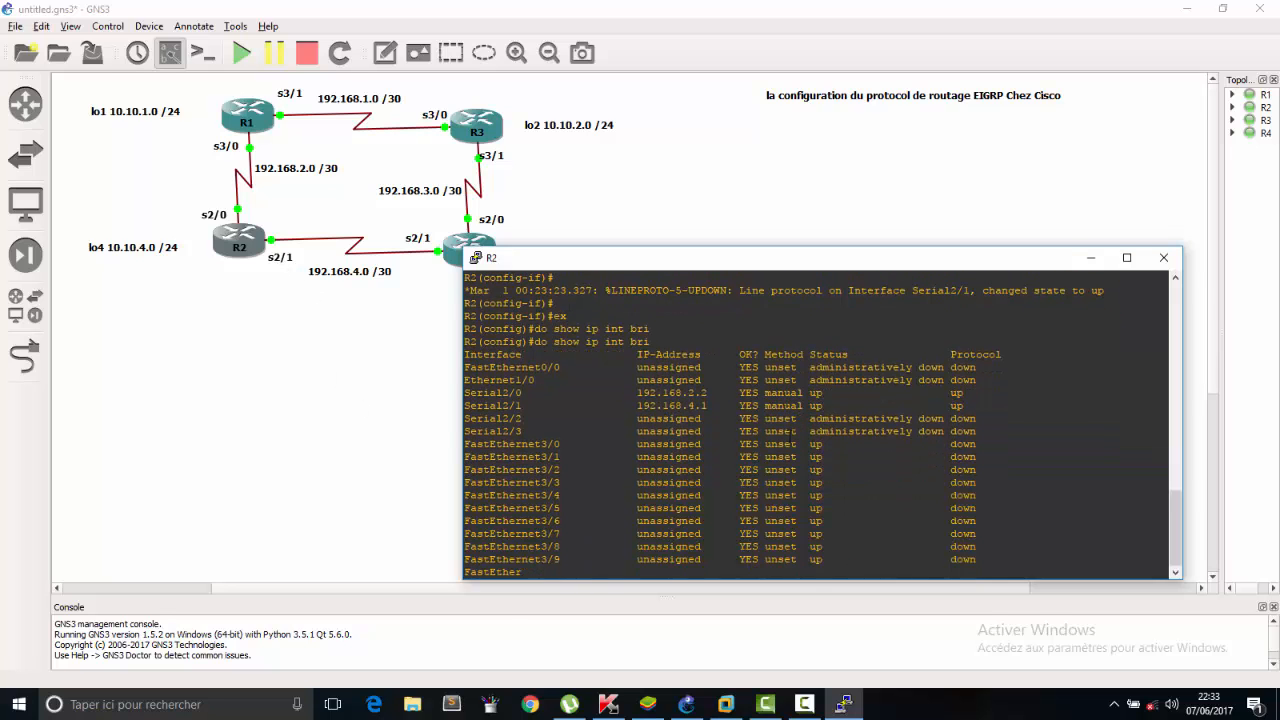
key("Return")
key("Return")
key("Return")
key("Return")
key("Return")
key("Return")
key("Return")
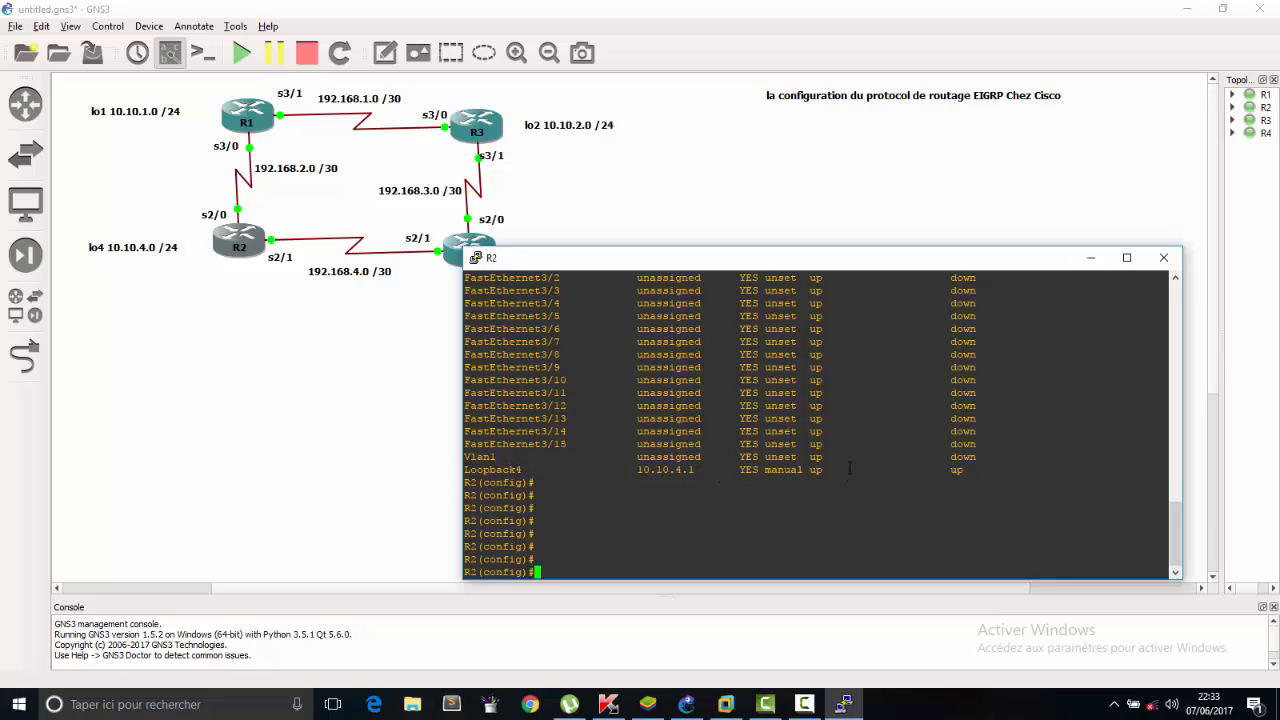
Check the address and status of Loopback4 in R2's interface summary and close R2's console.
left_click_drag(849, 467, 433, 475)
left_click(516, 474)
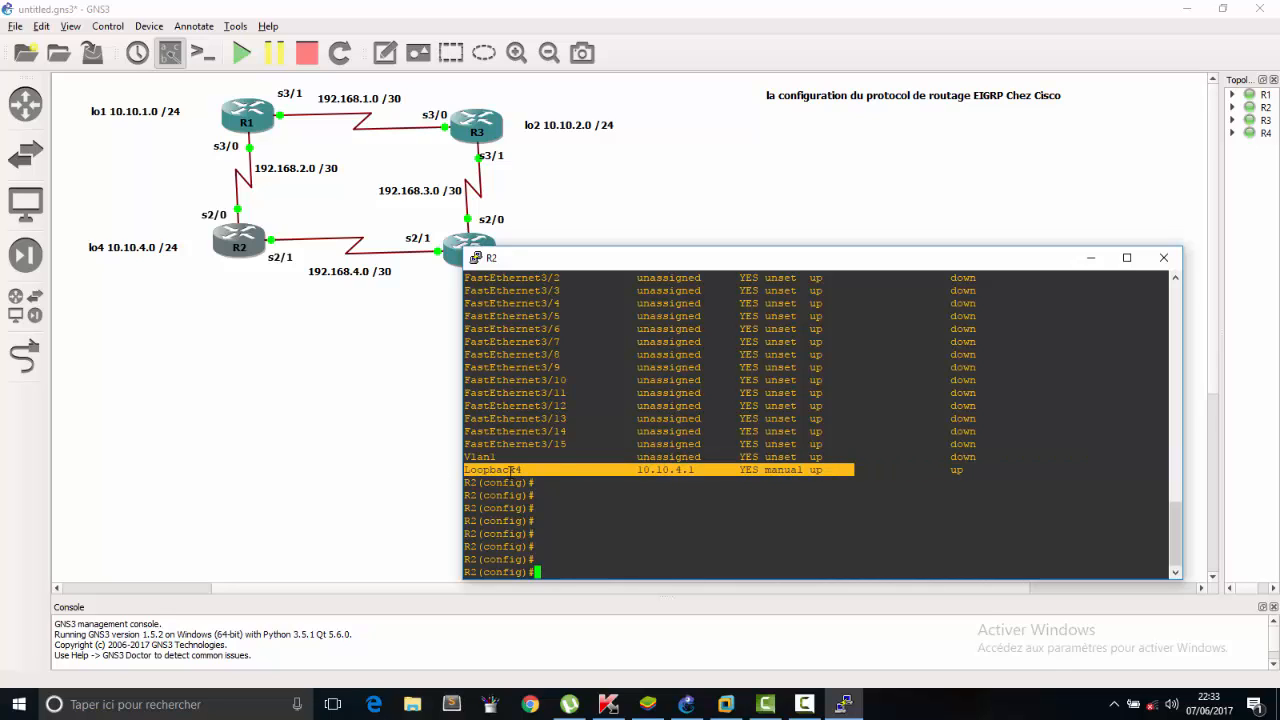
left_click_drag(707, 469, 629, 472)
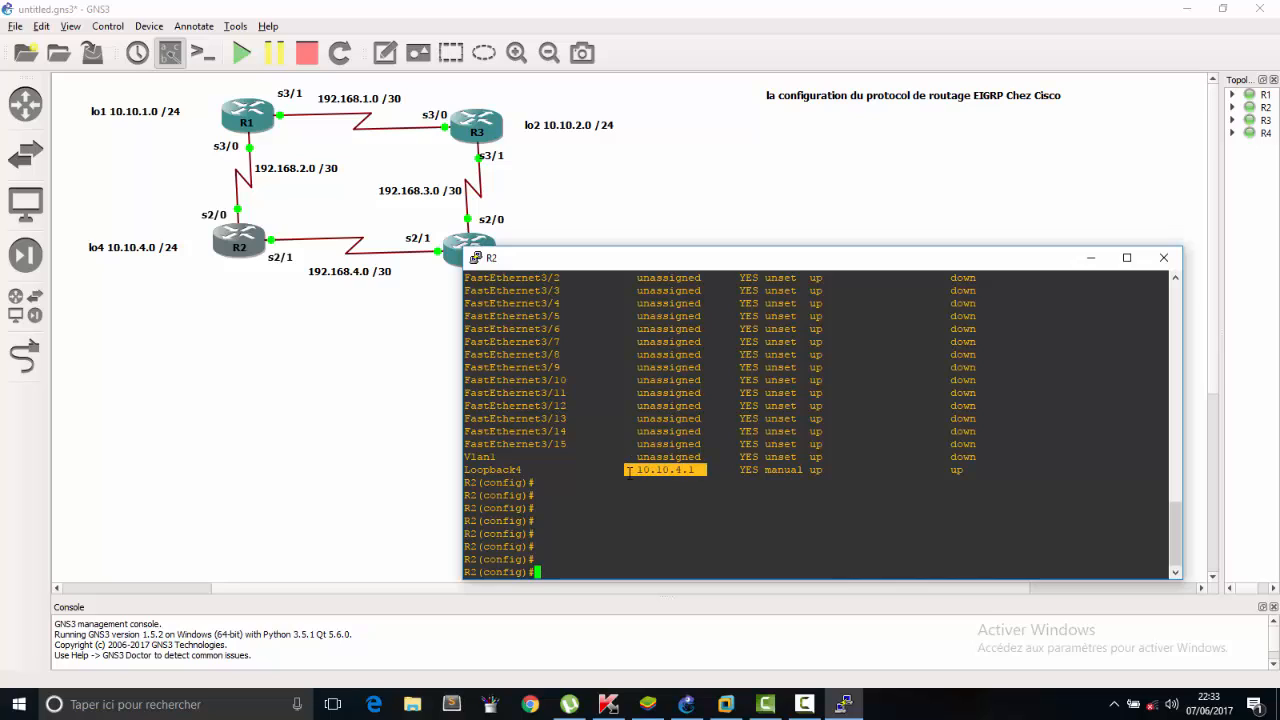
left_click_drag(1017, 475, 691, 467)
left_click(878, 408)
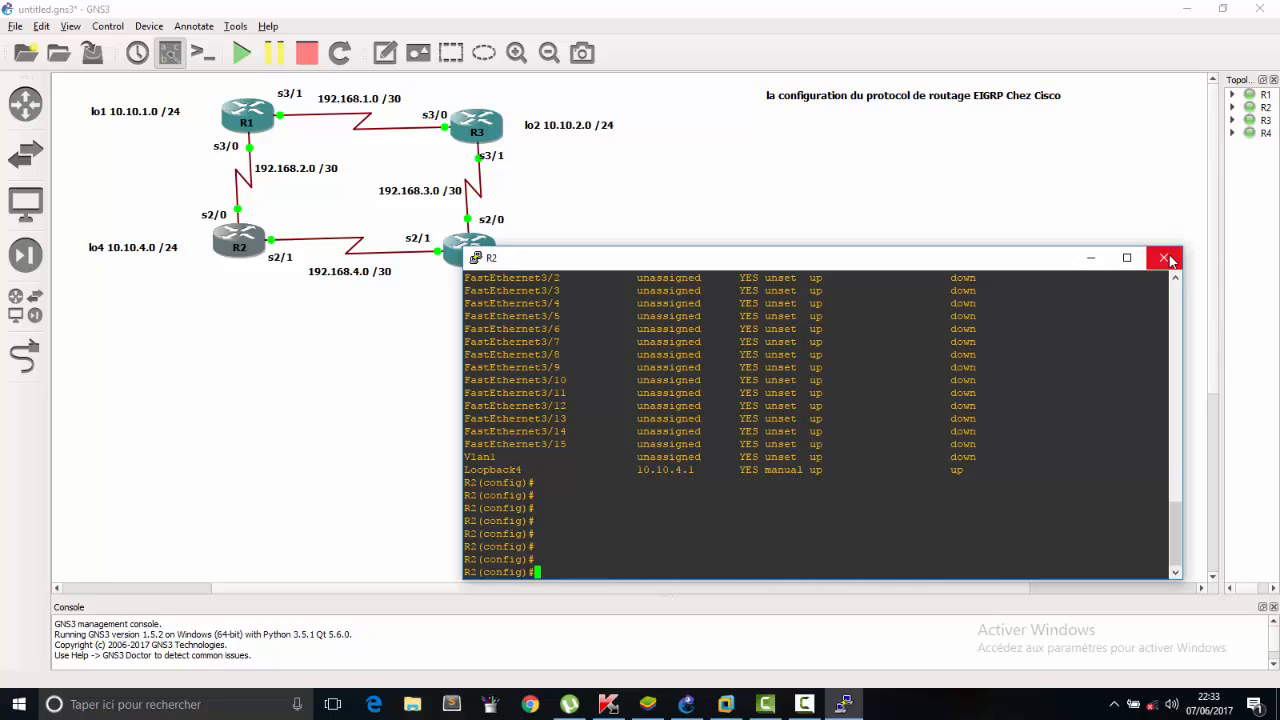
left_click(1163, 258)
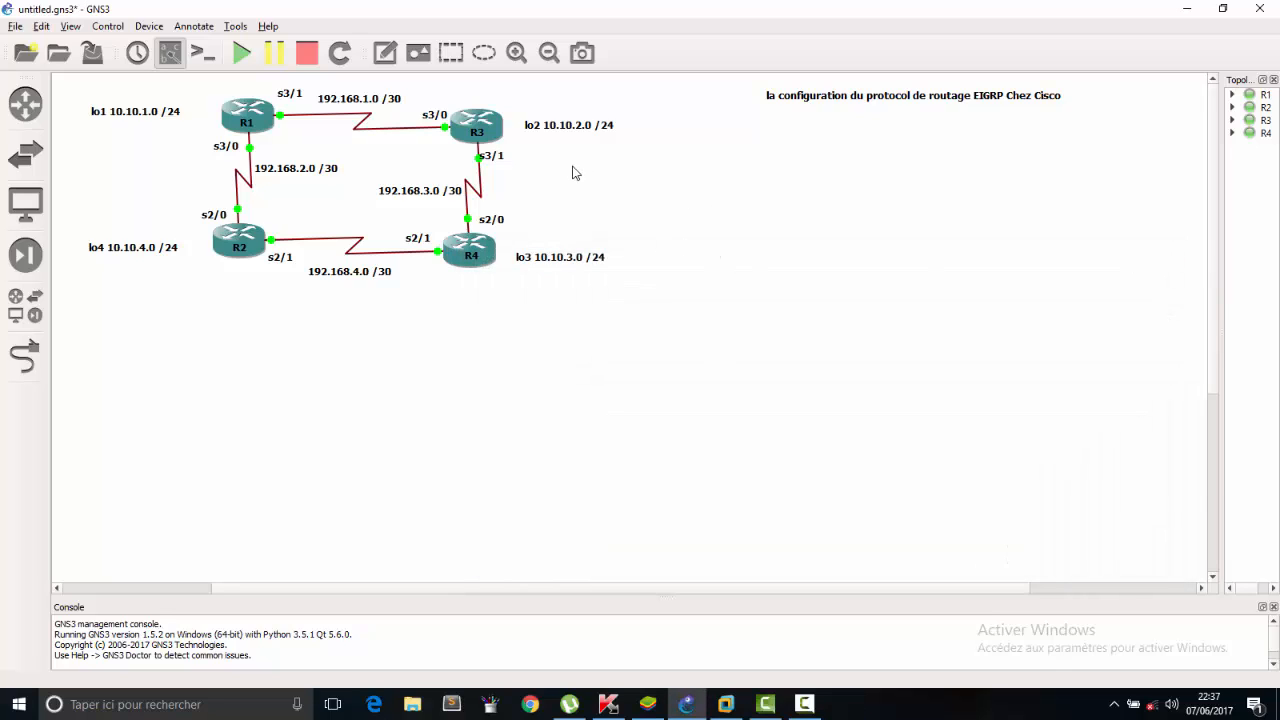
Reopen R3's console beside the topology and enter global configuration mode with the recalled configure terminal command.
double_click(493, 135)
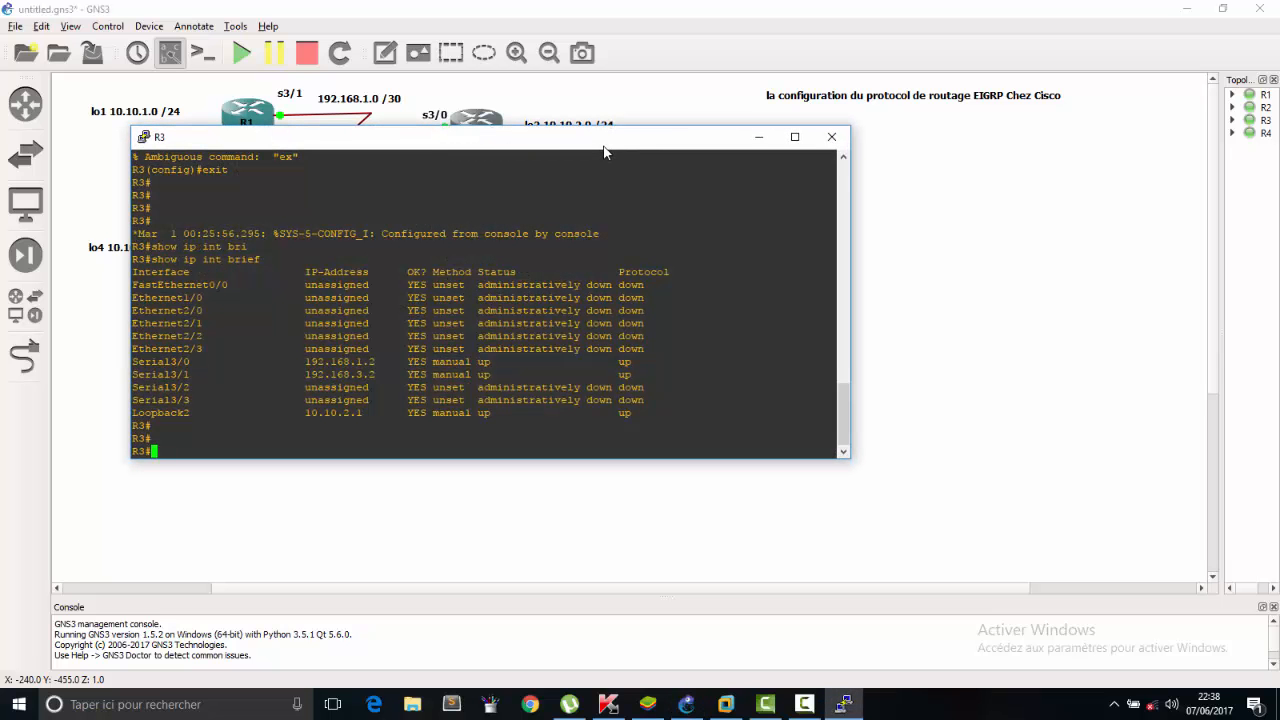
left_click_drag(602, 140, 1018, 206)
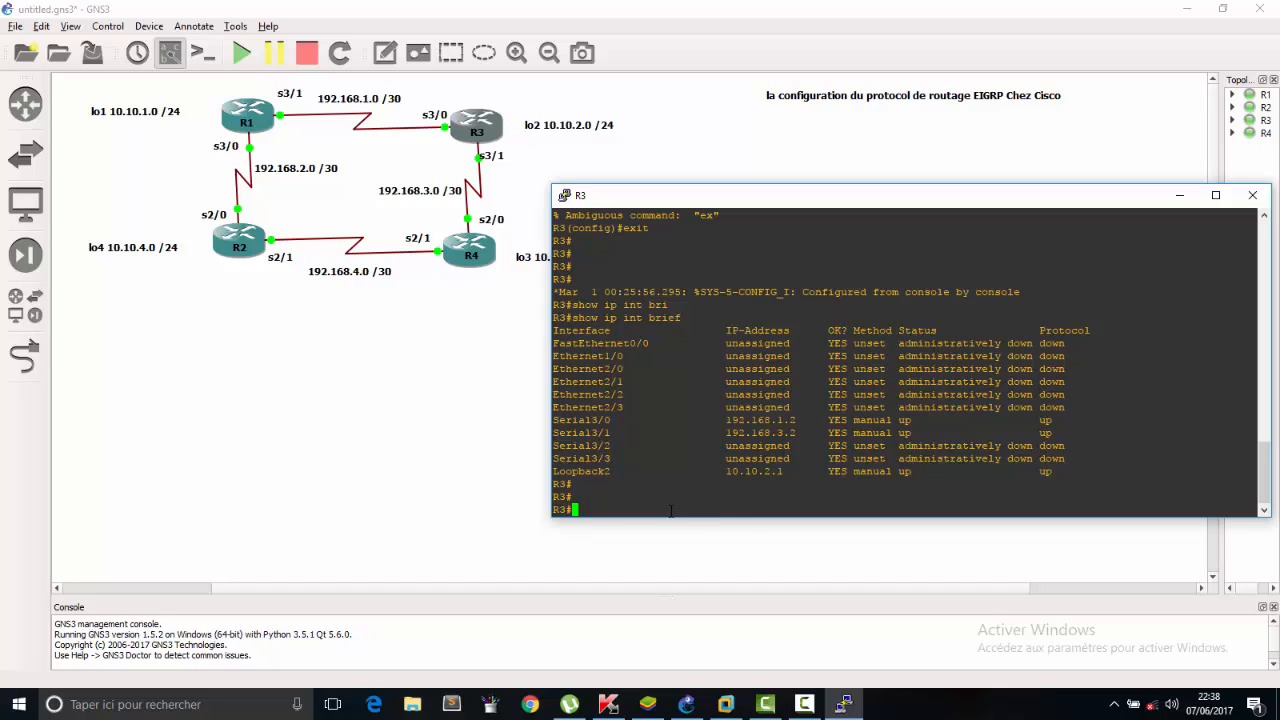
key("Up")
key("Up")
key("Return")
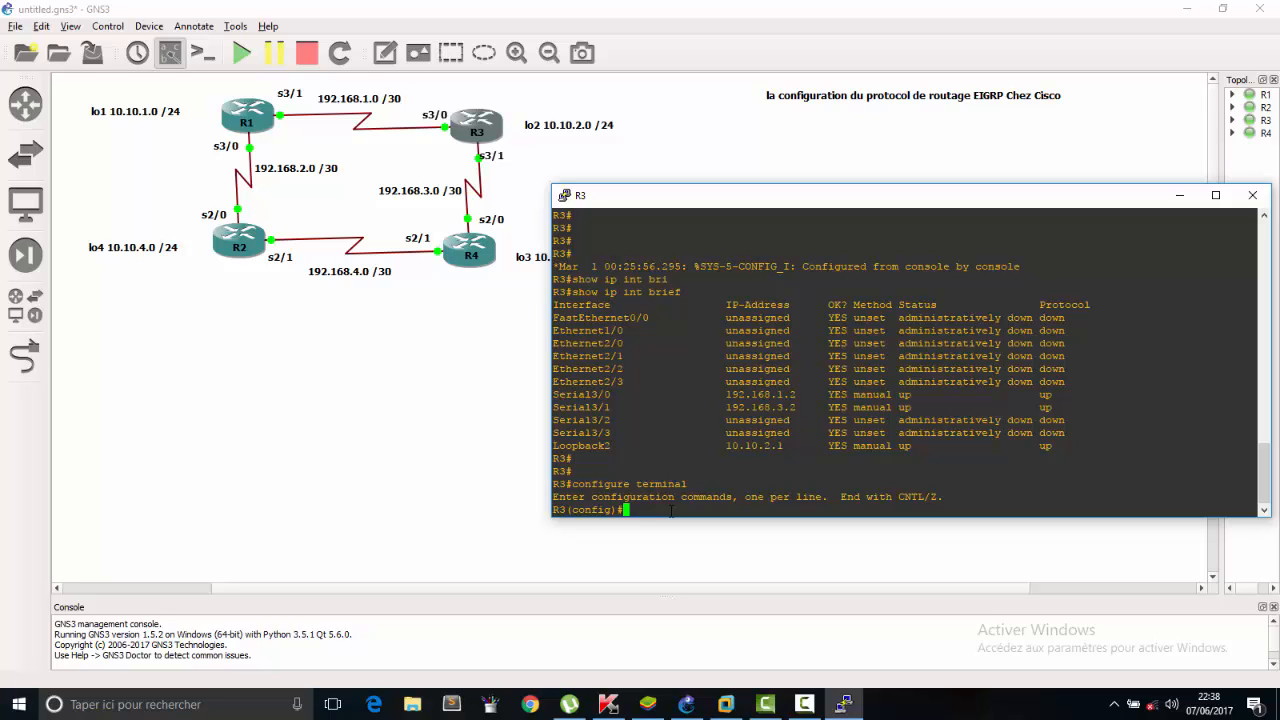
Start the EIGRP routing process on R3 with autonomous system number 10.
type("router eig")
key("Tab")
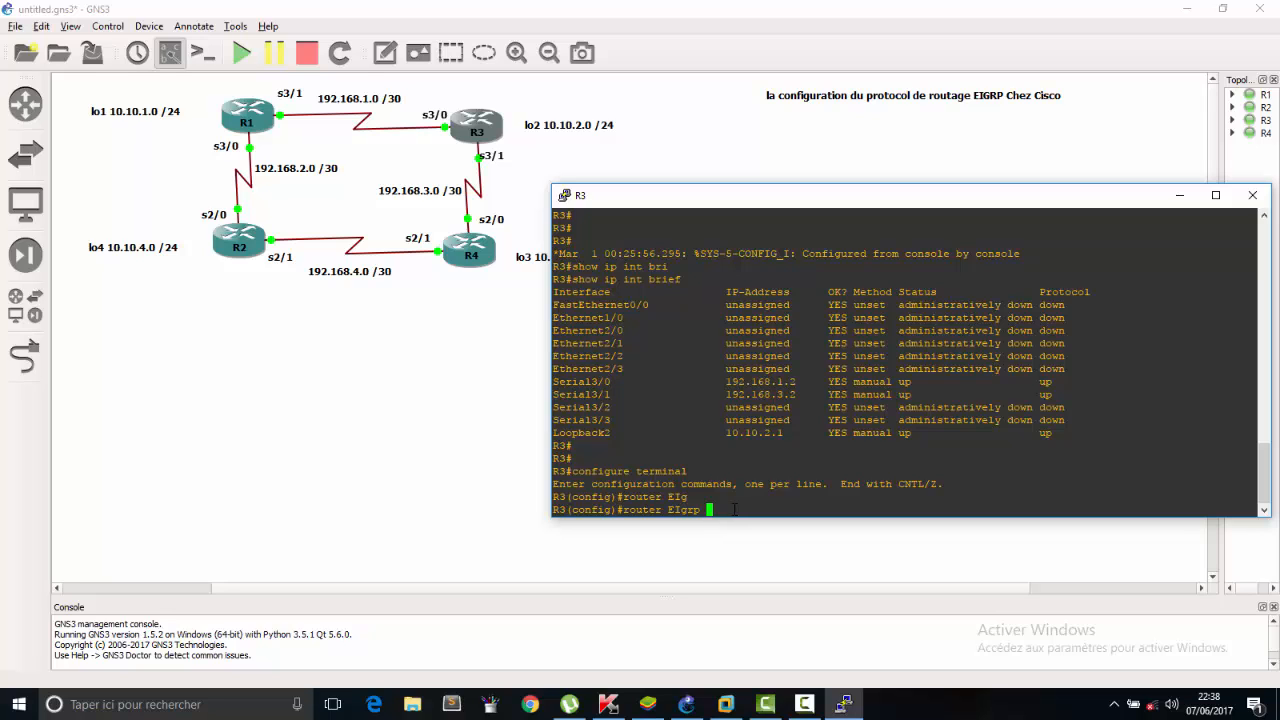
left_click_drag(838, 204, 657, 219)
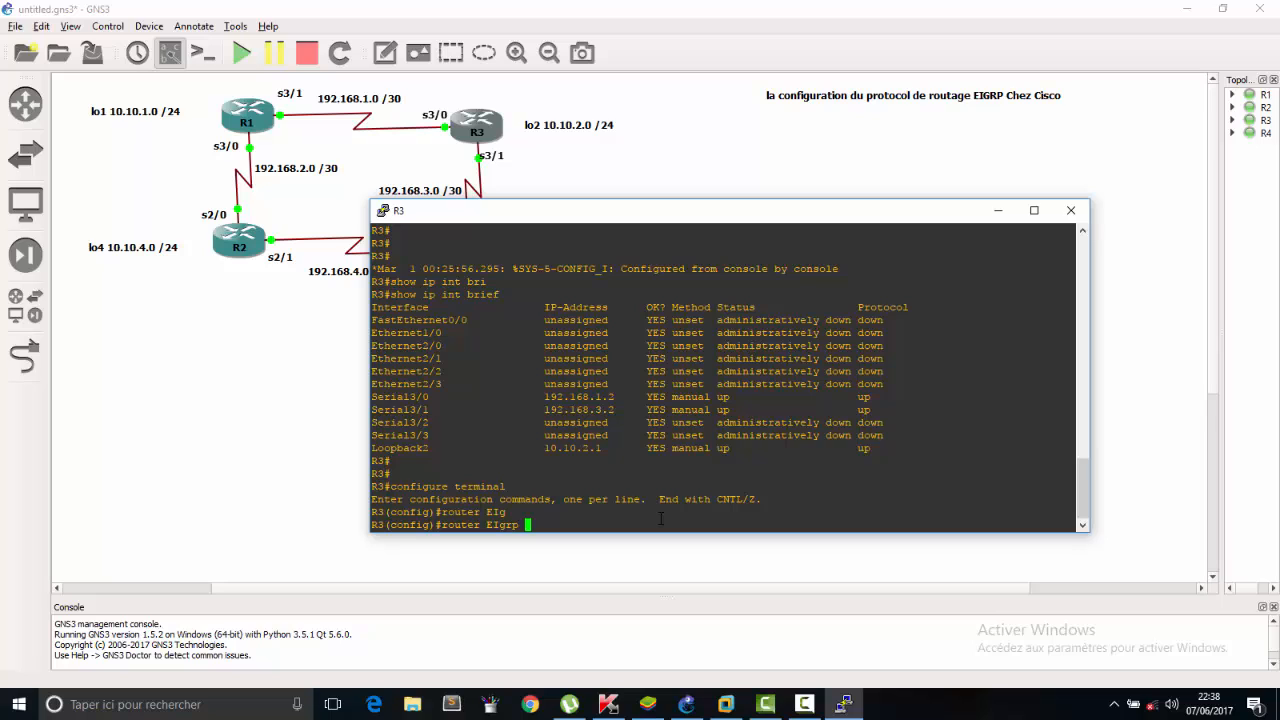
type("10")
key("Return")
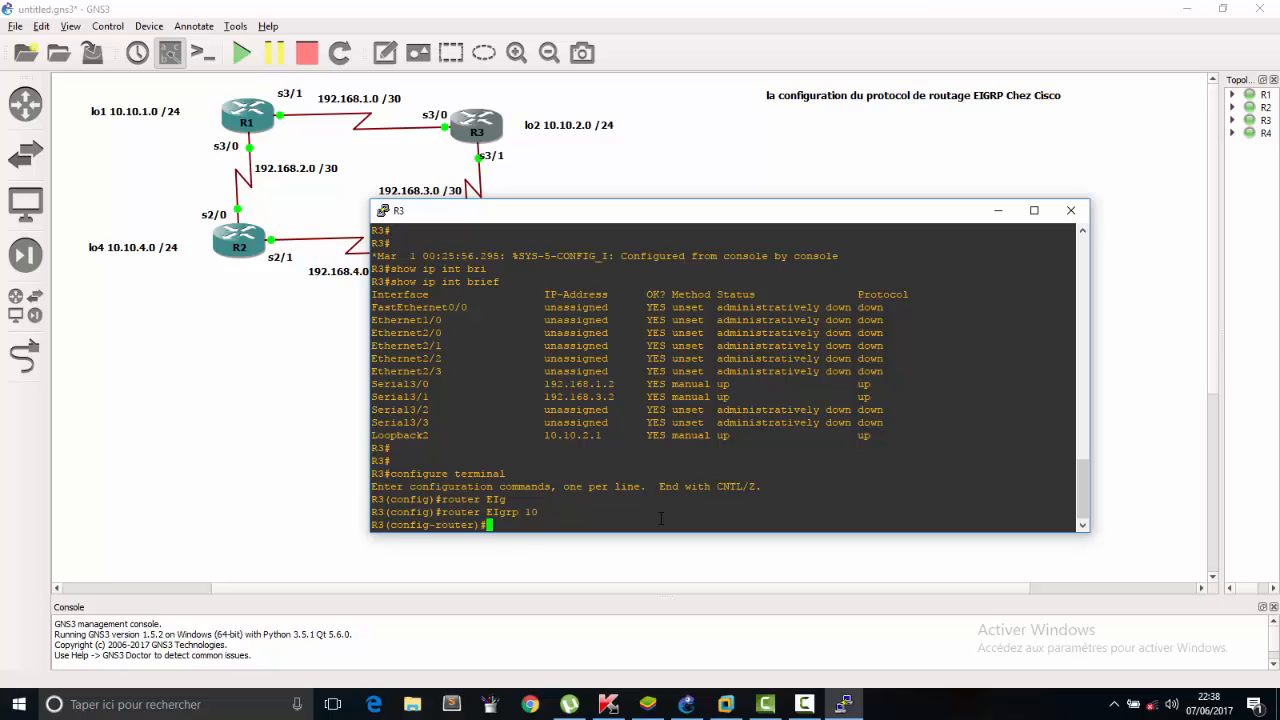
Declare R3's loopback network 10.10.2.0 with wildcard mask 0.0.0.255 in EIGRP 10, keeping the topology's address labels in view.
left_click_drag(573, 211, 670, 293)
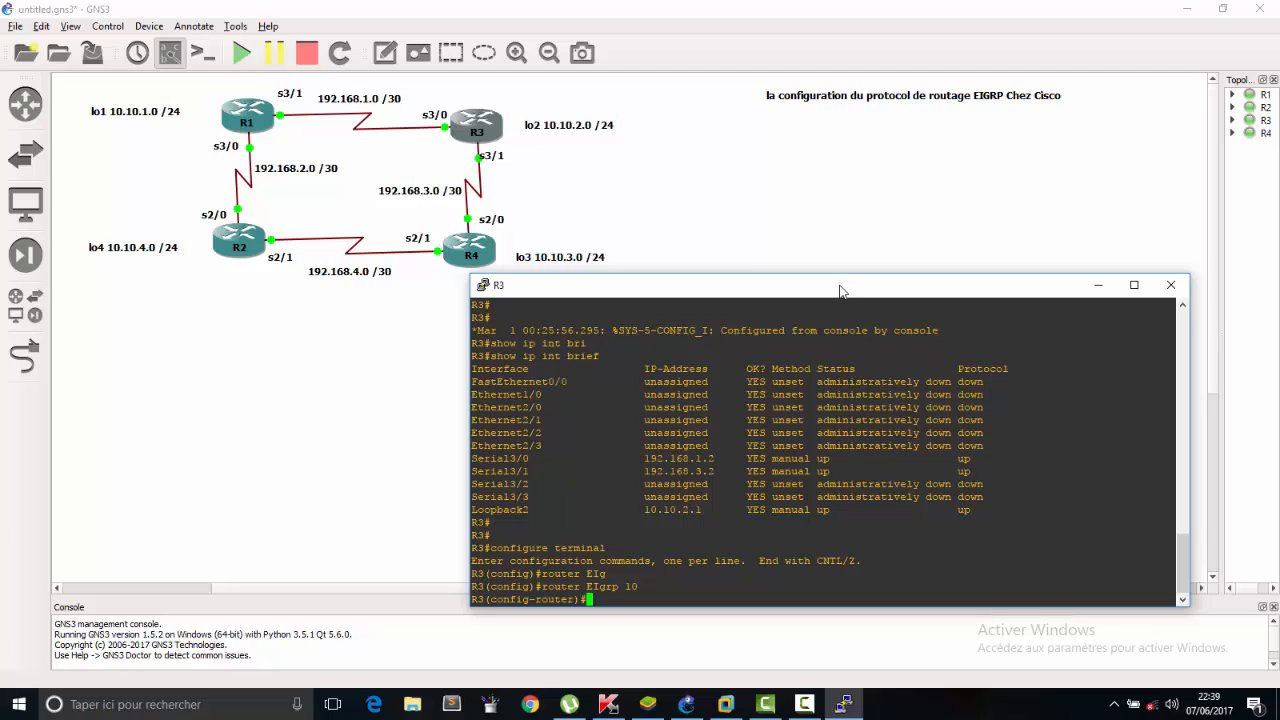
left_click_drag(840, 289, 816, 270)
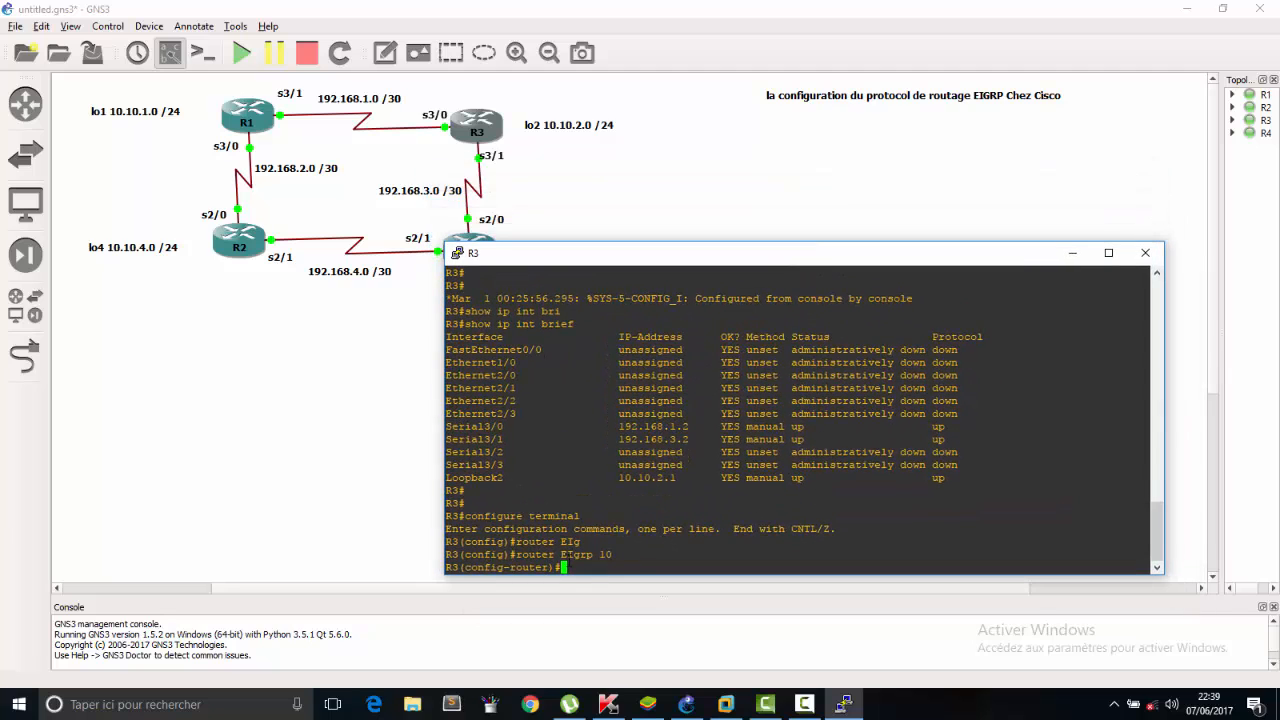
type("net")
key("Tab")
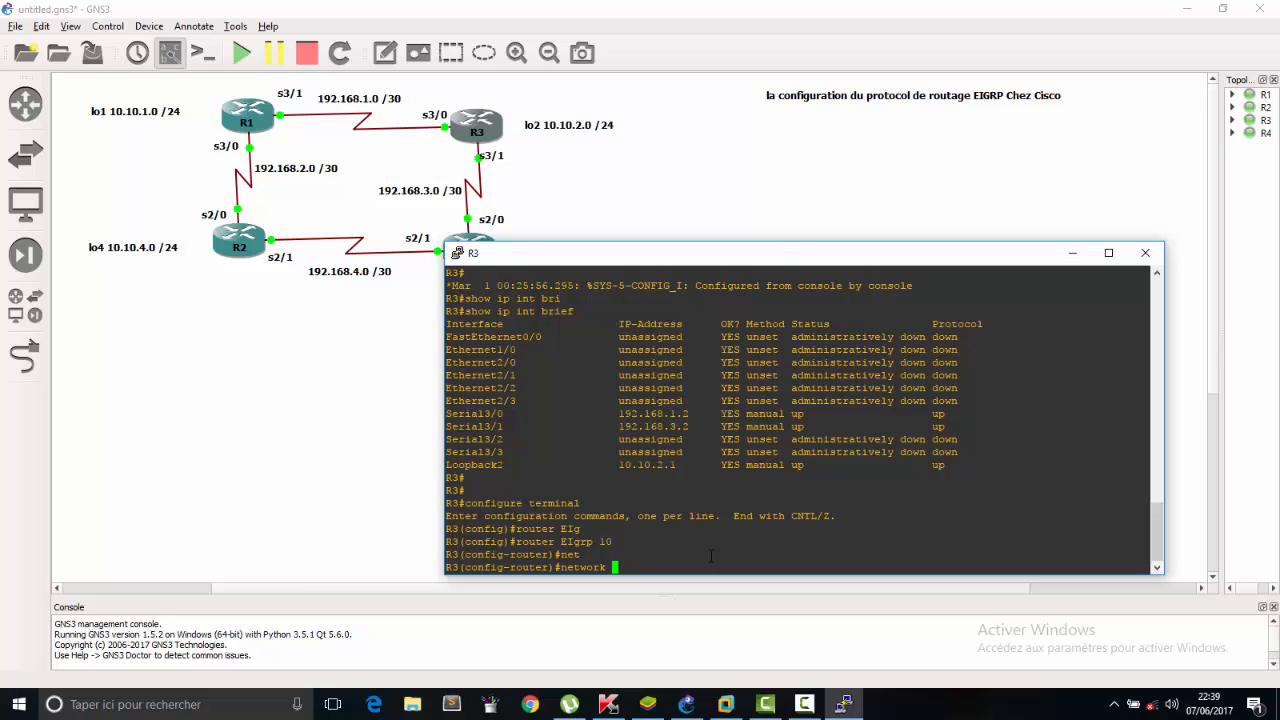
left_click_drag(779, 254, 779, 264)
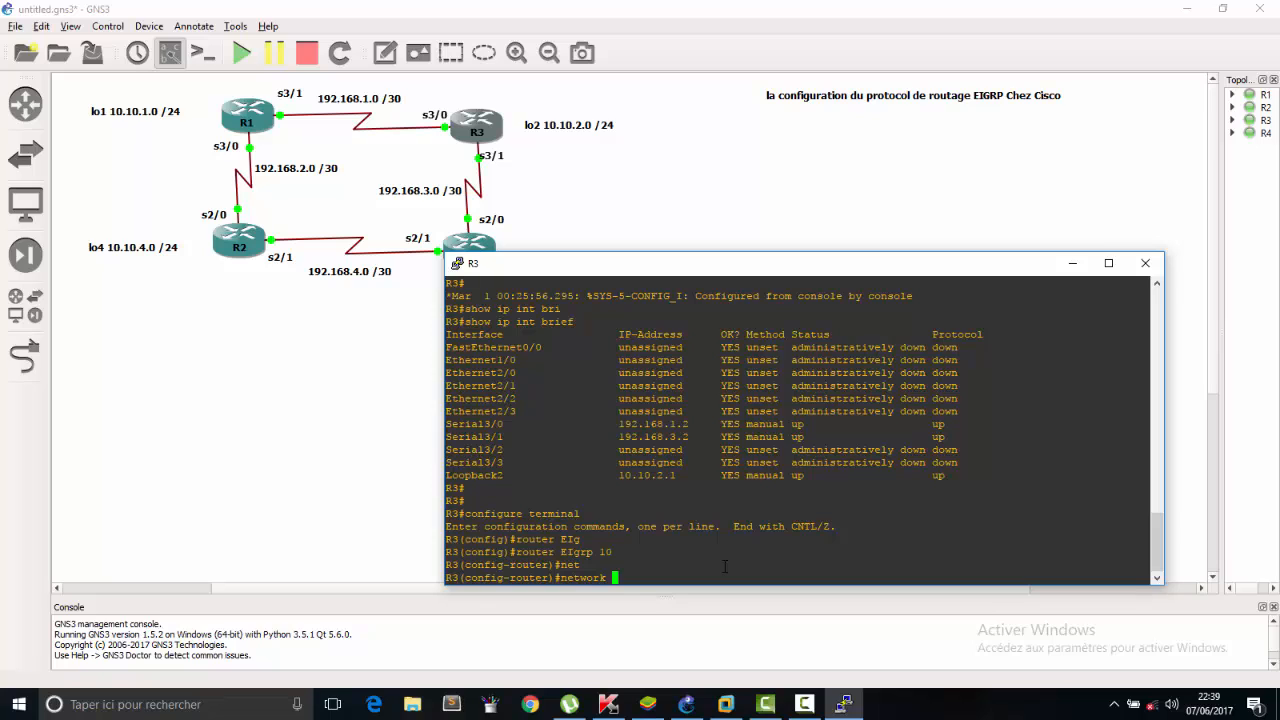
type("10.10.2.0 0.0.0.255")
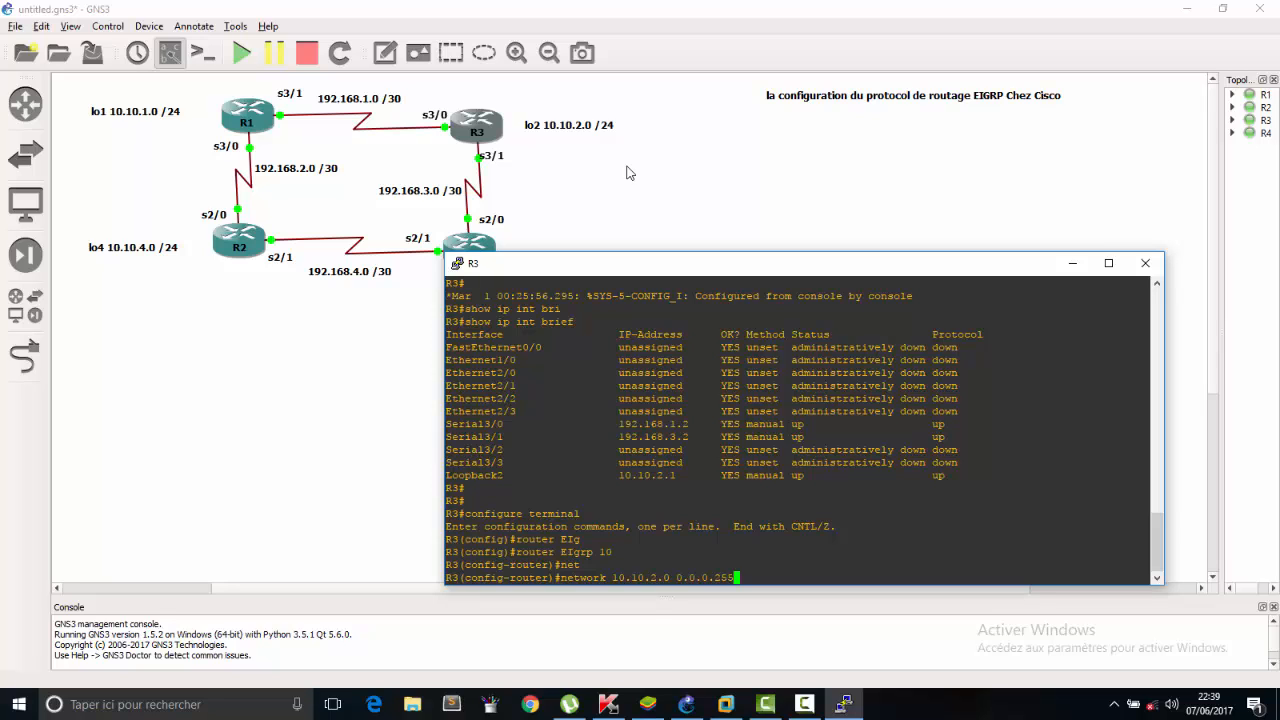
Bring the topology forward and add a text note reading 255.255.255.255 in the empty area below the EIGRP title.
left_click(960, 204)
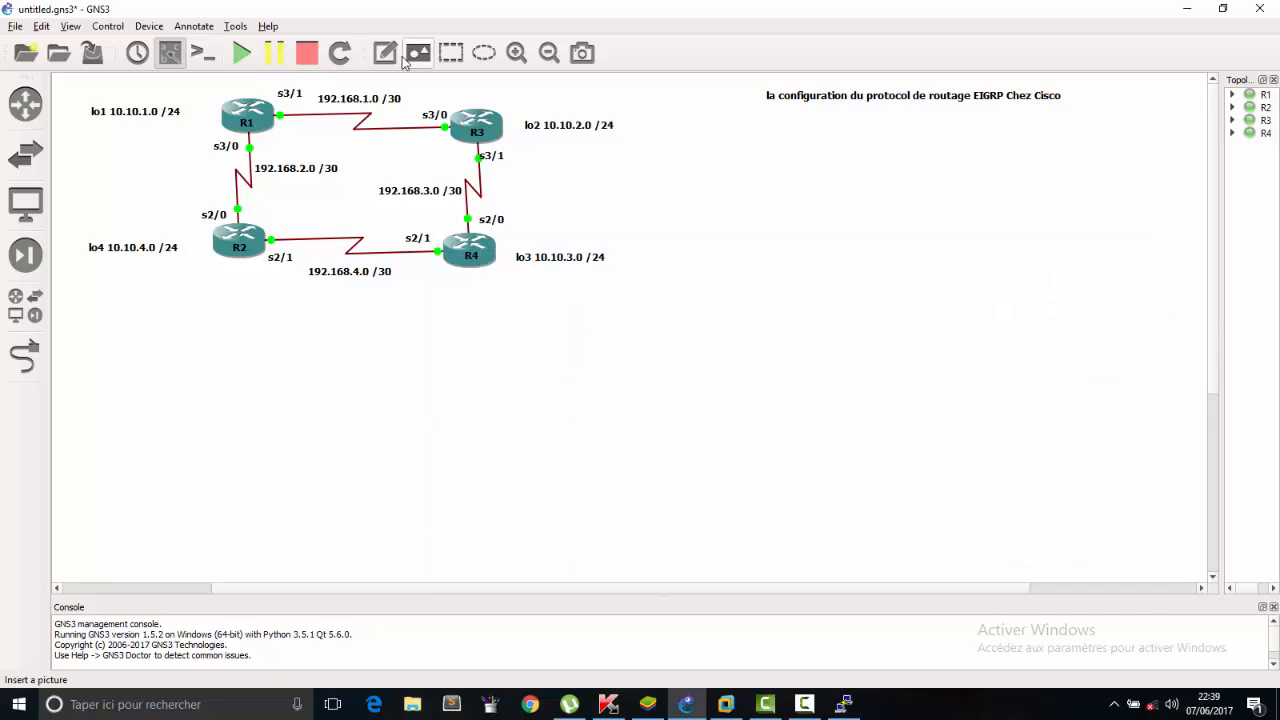
left_click(387, 56)
left_click(780, 158)
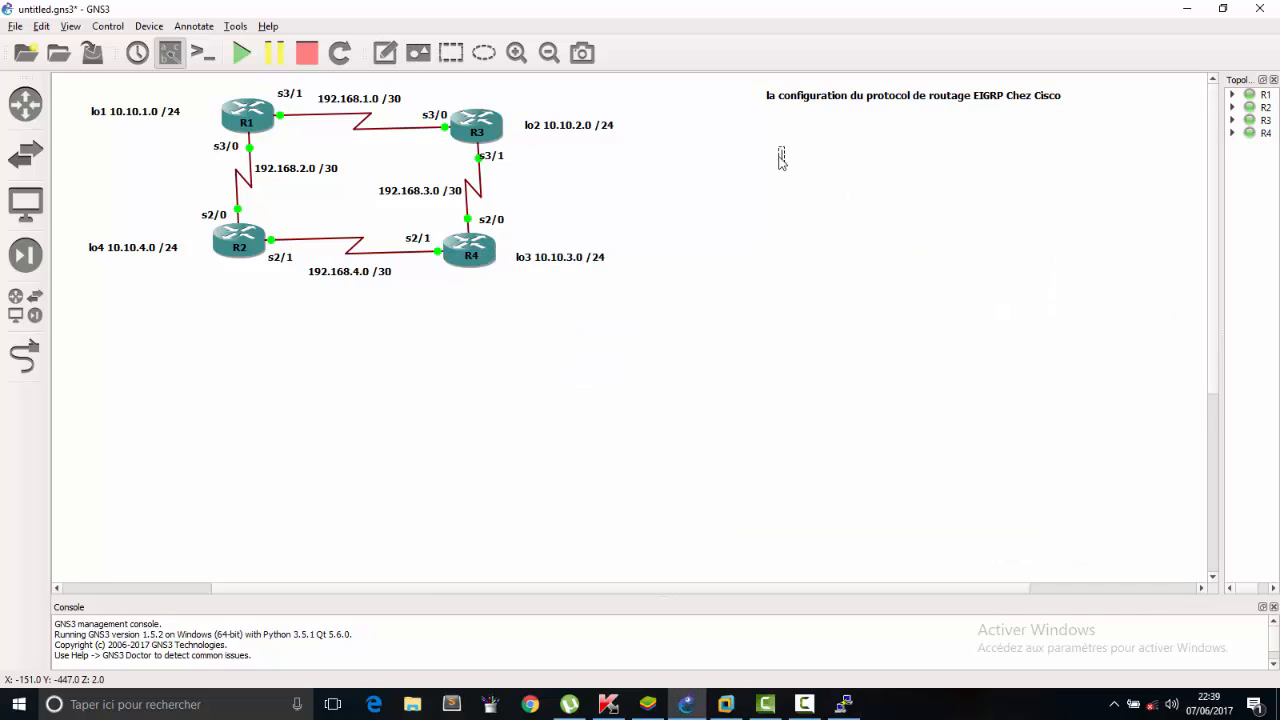
type("2")
type("55.25")
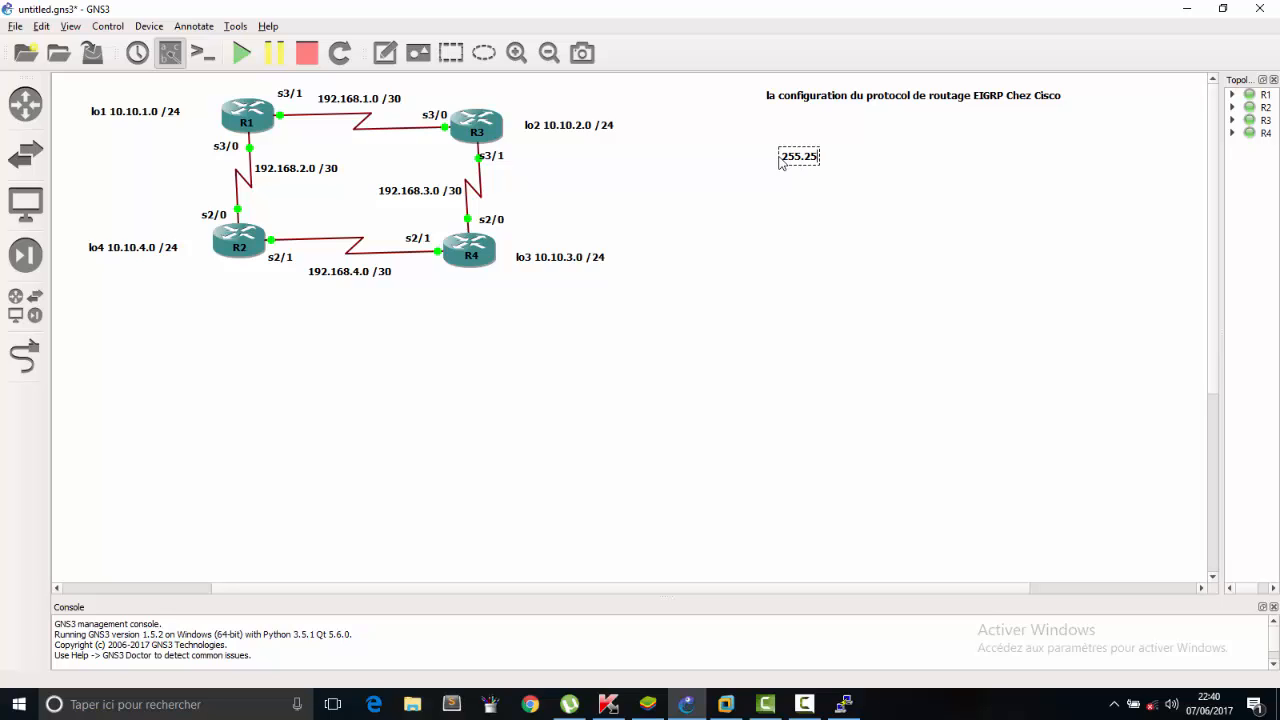
type("5.255.255")
key("Return")
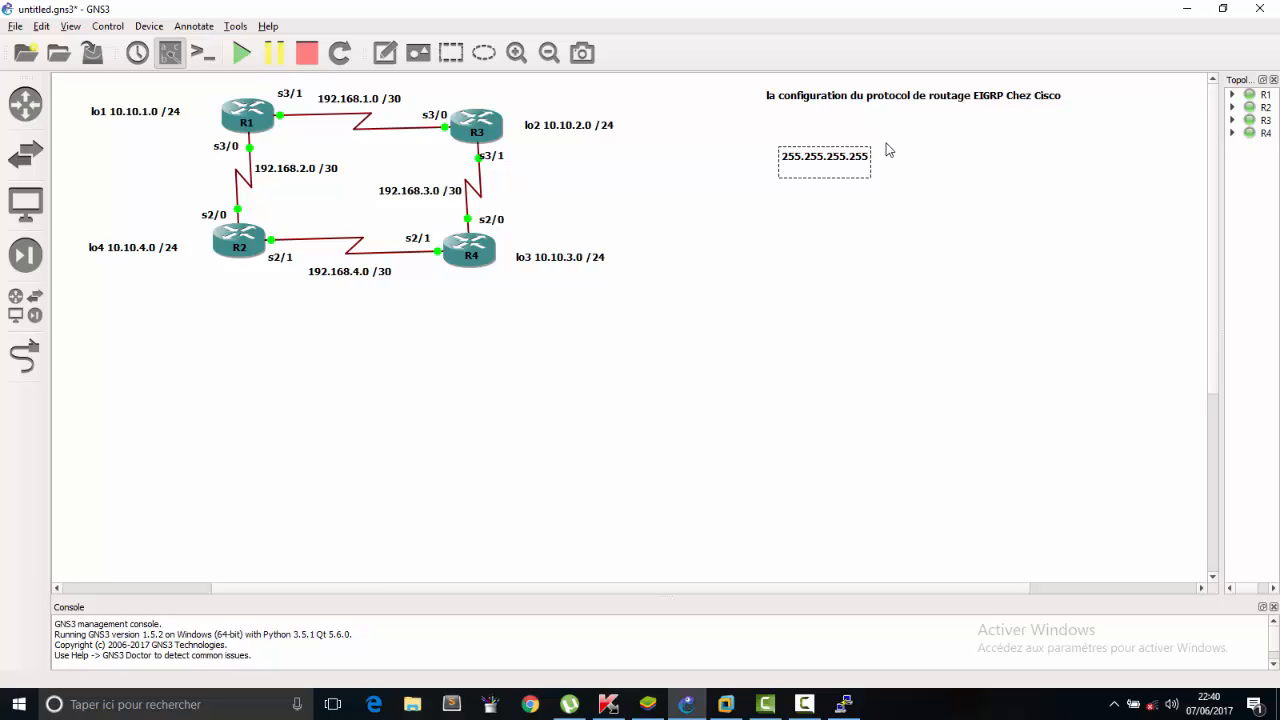
Add a minus sign and the subnet mask 255.255.255.0 beneath 255.255.255.255 in the note.
type("M")
key("BackSpace")
type("M")
key("BackSpace")
type("-")
key("ctrl+Home")
key("Return")
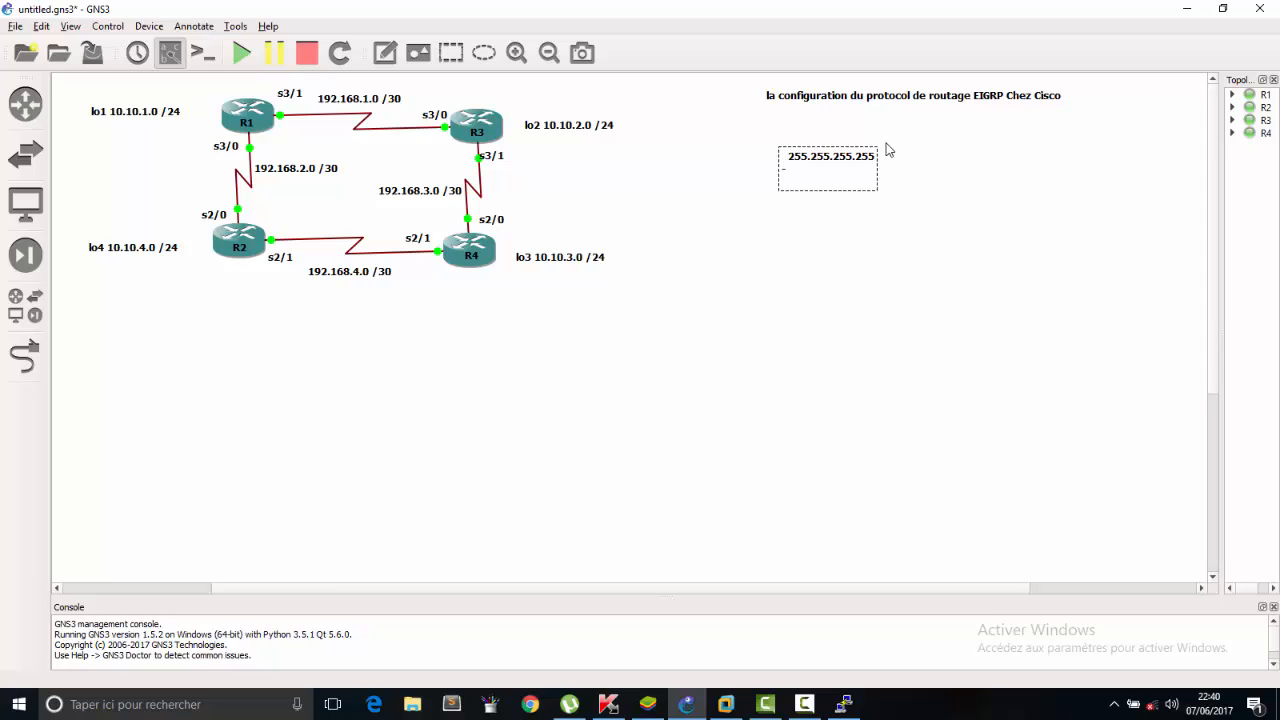
key("Tab")
type("255.255.255.0")
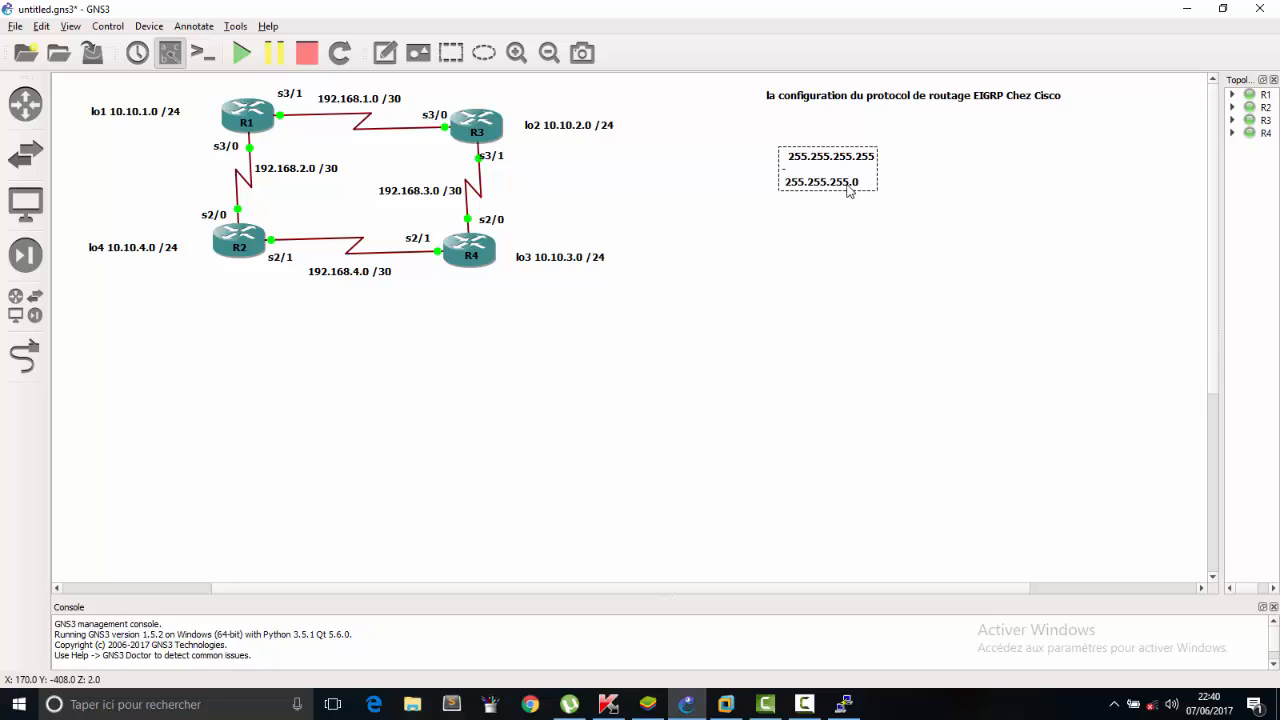
Finish the note's subtraction with the wildcard mask result =0.0.0.255.
key("Return")
type("=")
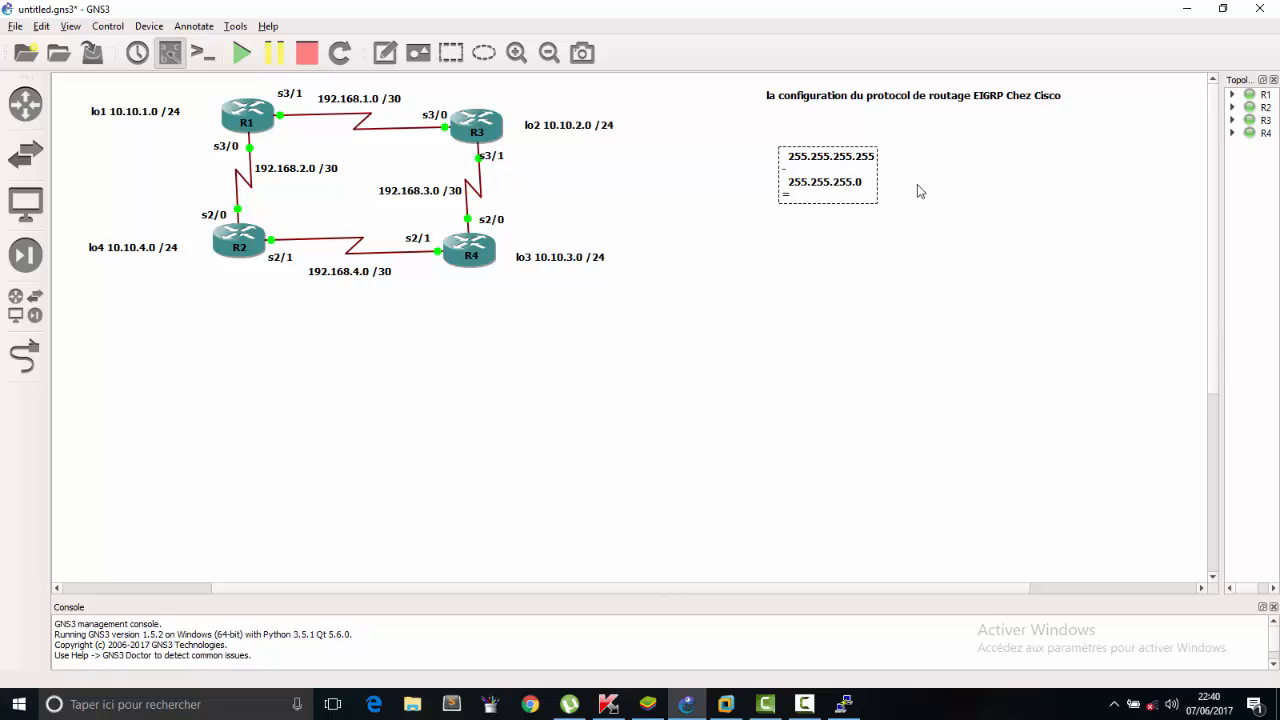
type("0.0.0.255")
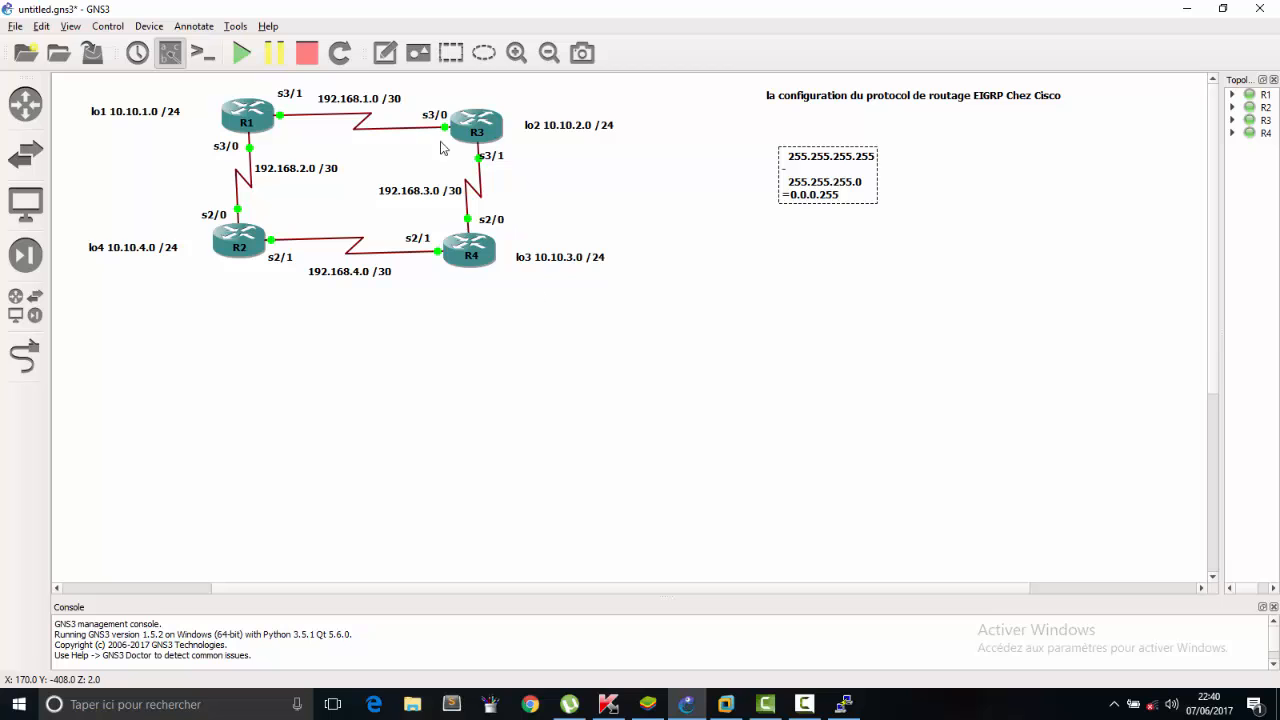
Reopen R3's console clear of the address labels and enter global configuration mode with configure terminal.
double_click(490, 138)
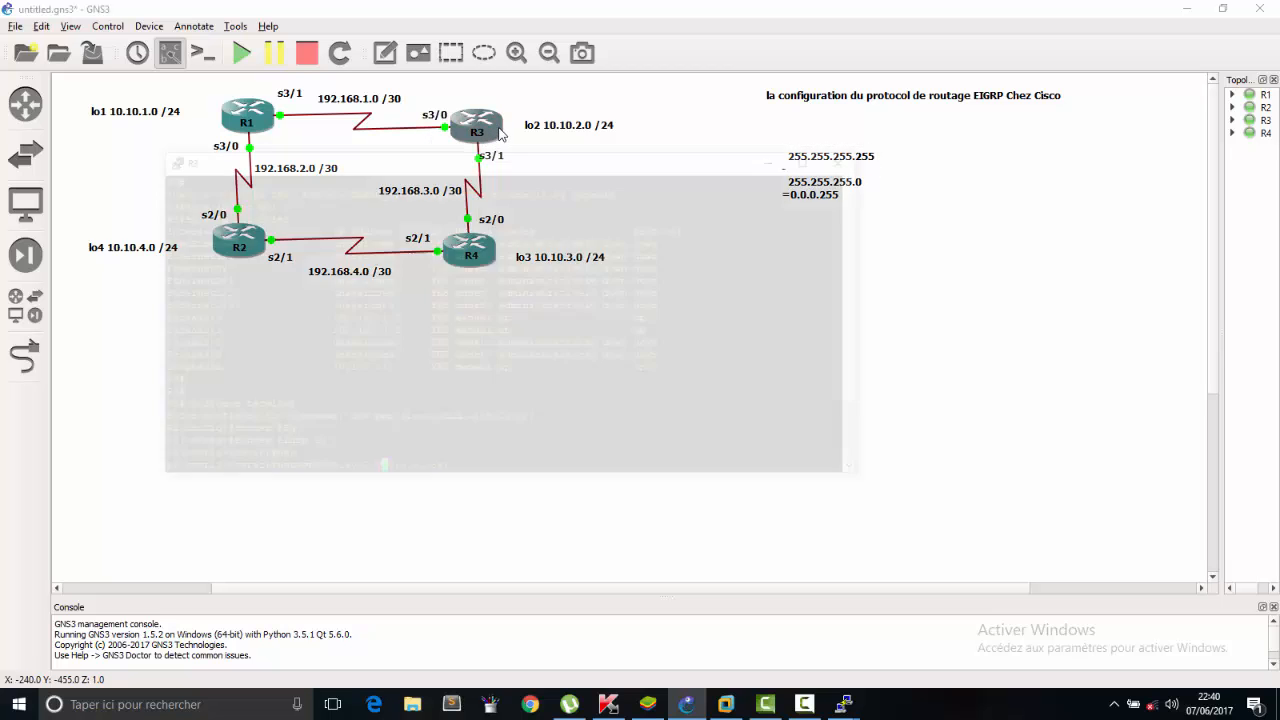
left_click_drag(619, 170, 905, 258)
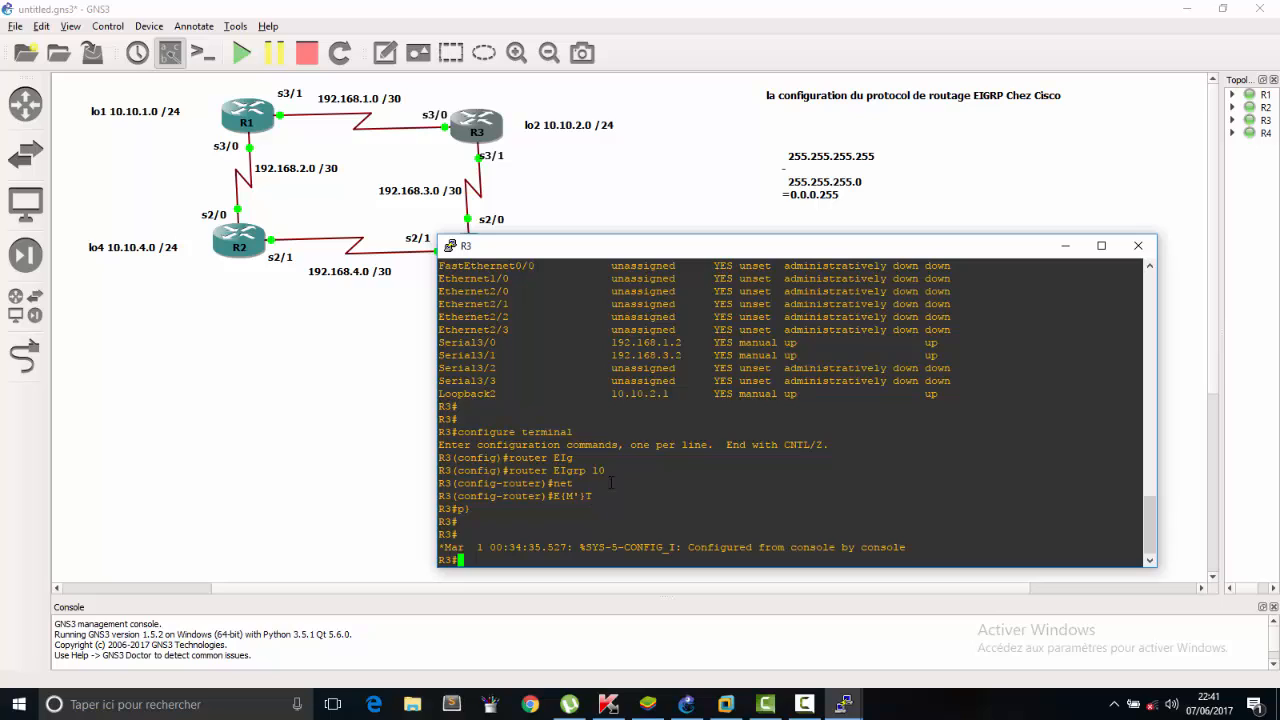
key("Up")
Re-enter the EIGRP 10 routing process on R3 with the router EIgrp 10 command.
key("Up")
key("Down")
key("Return")
key("Up")
key("Up")
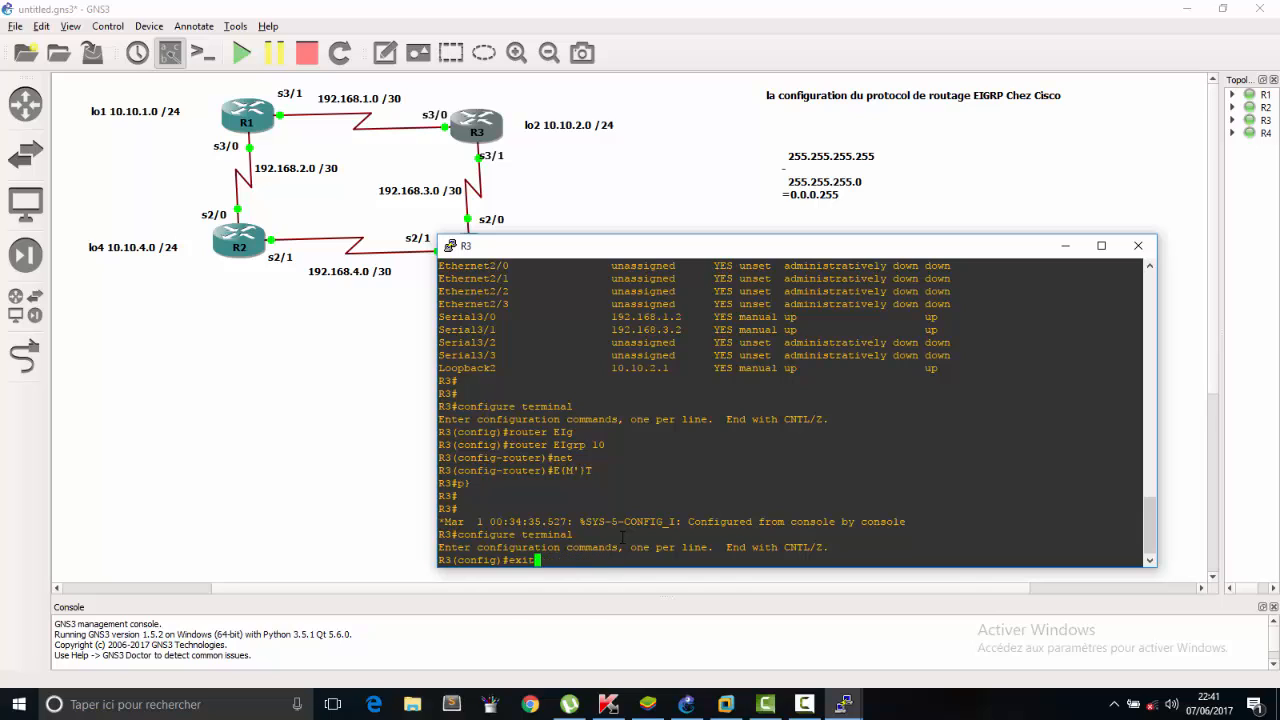
type("0")
key("Return")
Declare R3's loopback network 10.10.2.0 with wildcard mask 0.0.0.255 in EIGRP 10.
key("Up")
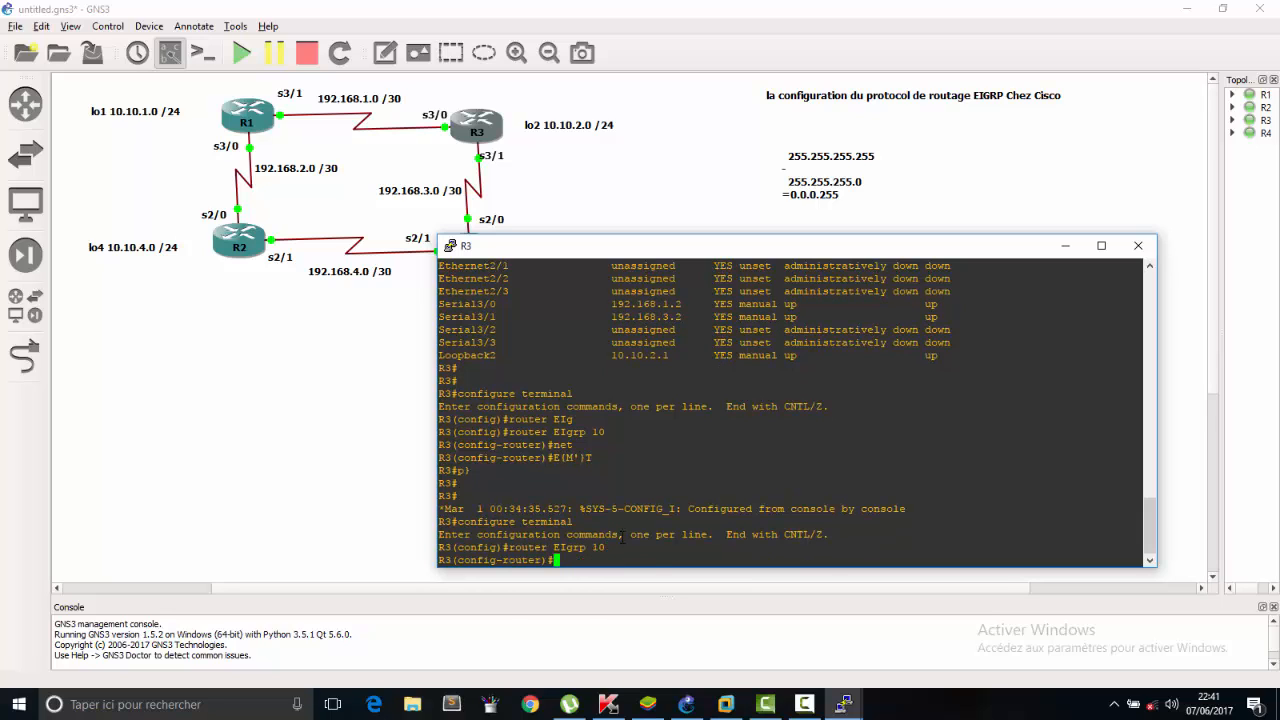
key("Left")
key("Left")
key("Left")
key("Left")
key("Left")
key("Left")
key("Left")
key("Left")
key("Left")
key("Left")
key("Left")
key("Left")
key("Left")
key("Left")
key("Up")
key("Up")
key("Down")
key("Down")
key("Down")
type("net")
key("Tab")
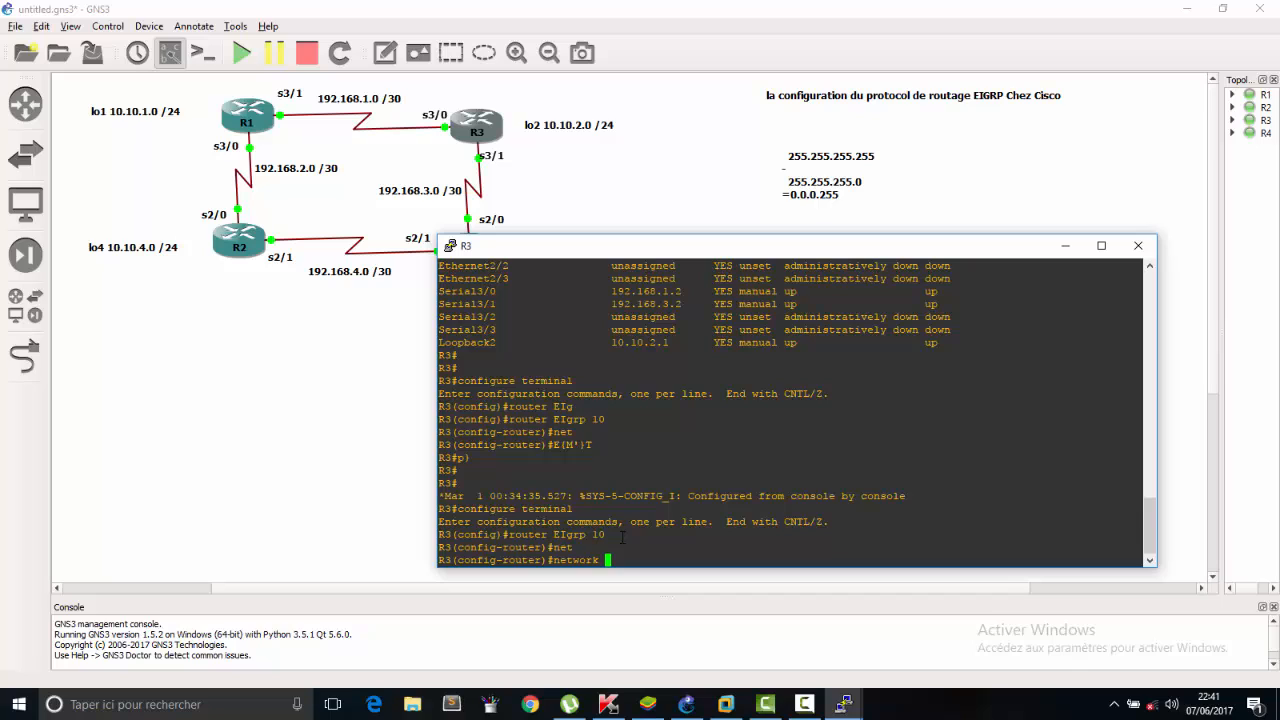
type("10.10.2.0 0.0.0.255")
key("Return")
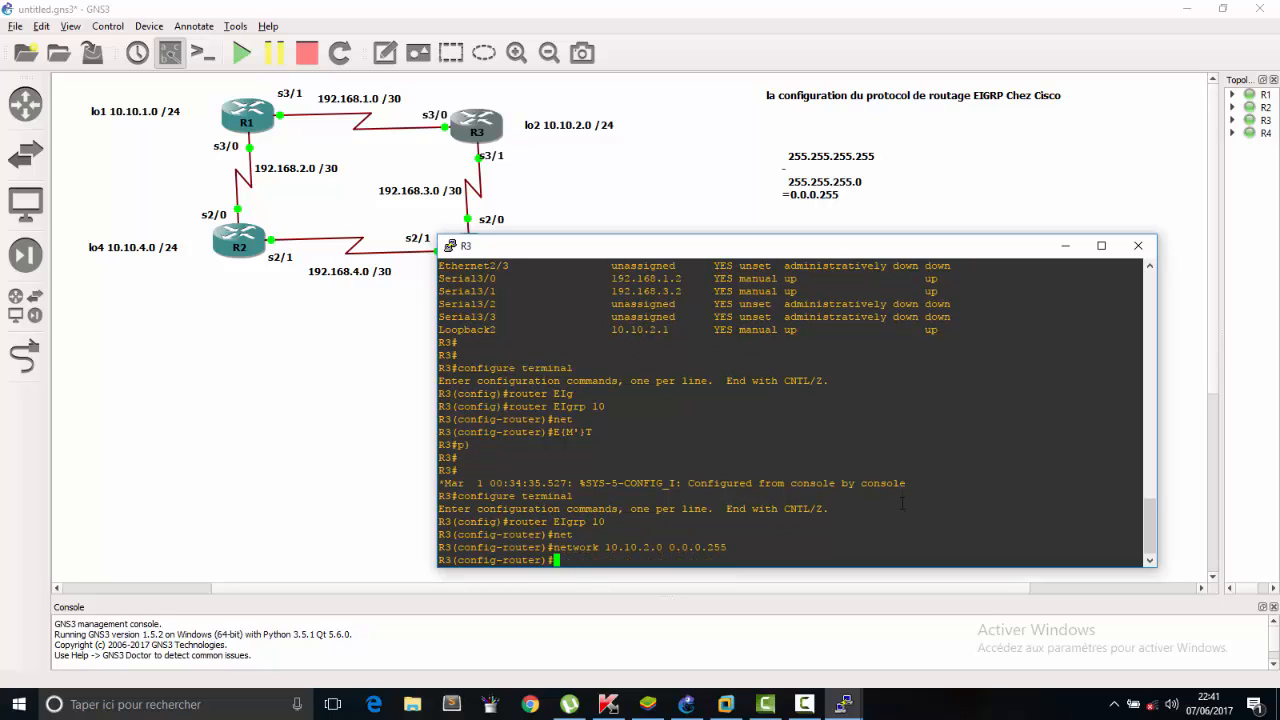
Declare the R1–R3 link network 192.168.1.0 with wildcard mask 0.0.0.3 on R3 by editing the recalled network command.
key("Up")
key("BackSpace")
key("BackSpace")
key("BackSpace")
type("3")
key("Left")
key("Left")
key("Left")
key("Left")
key("Left")
key("Left")
key("Left")
key("Left")
key("Left")
key("Left")
key("Left")
key("Right")
key("BackSpace")
key("BackSpace")
key("BackSpace")
key("BackSpace")
key("BackSpace")
key("BackSpace")
type("92.168.1")
key("Right")
key("Right")
key("Right")
key("Right")
key("Right")
key("Left")
key("Left")
key("Left")
key("Left")
key("Left")
key("Return")
Declare the R3–R4 link network 192.168.3.0 with wildcard mask 0.0.0.3 in R3's EIGRP 10 process.
key("Up")
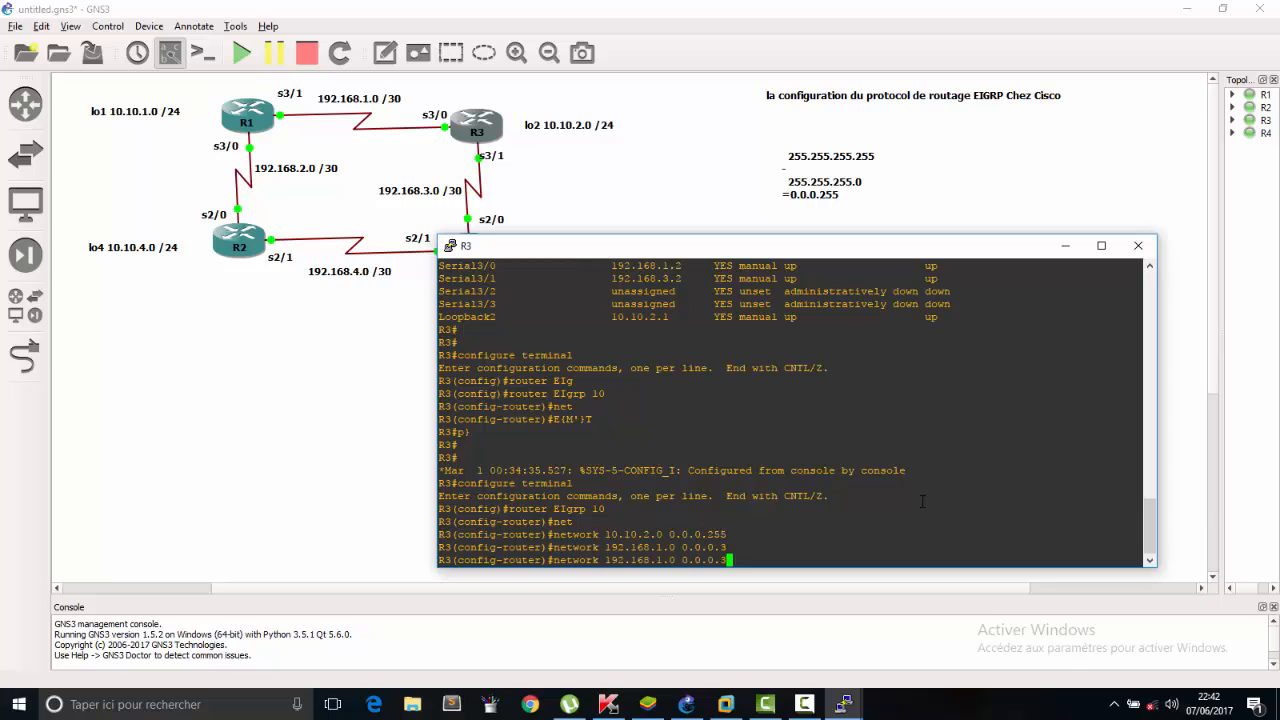
key("Left")
key("Left")
key("Left")
key("Left")
key("Left")
key("Left")
key("Left")
key("Left")
key("Left")
key("Left")
key("BackSpace")
type("3")
key("Return")
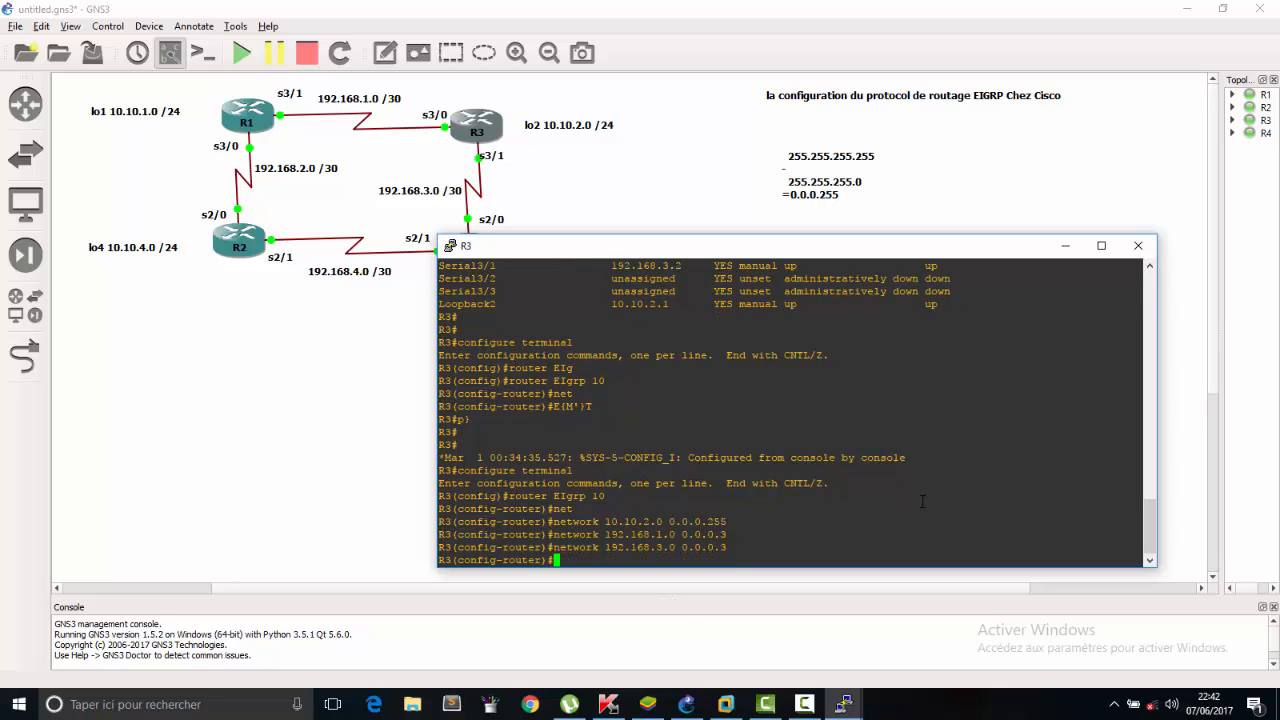
Leave R3's router configuration mode and close its console.
type("ex")
key("Return")
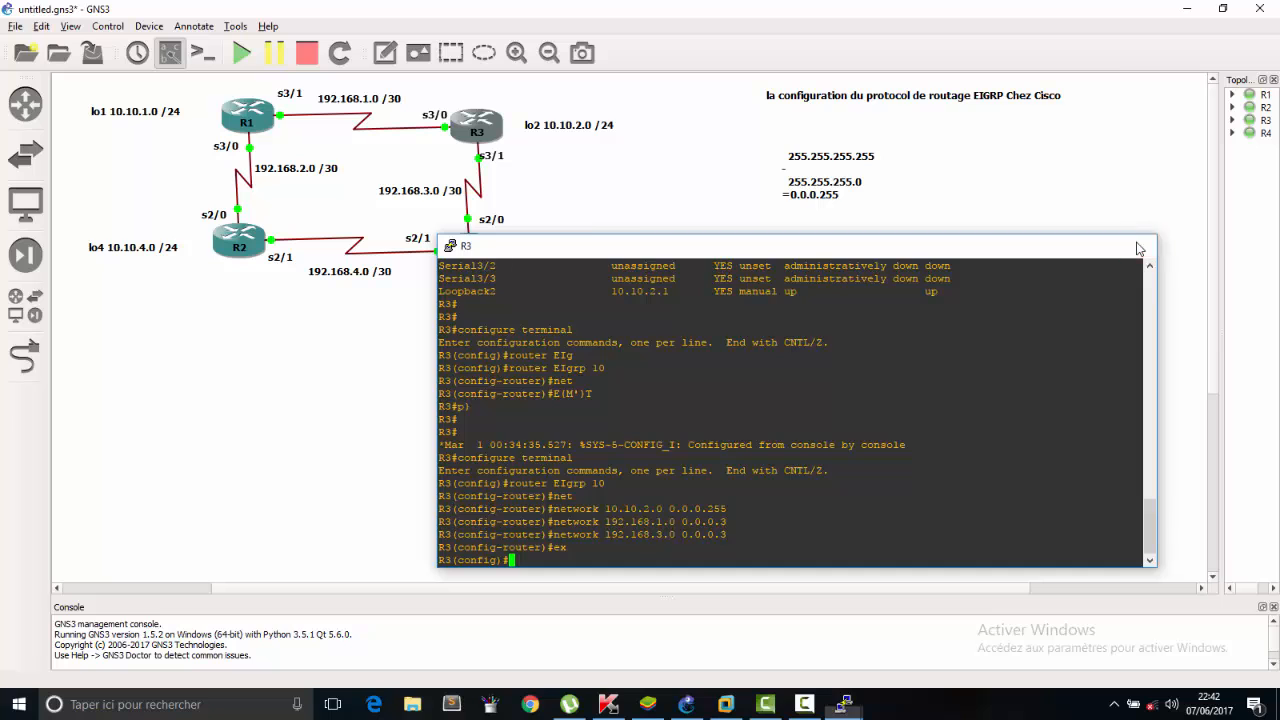
left_click(1138, 245)
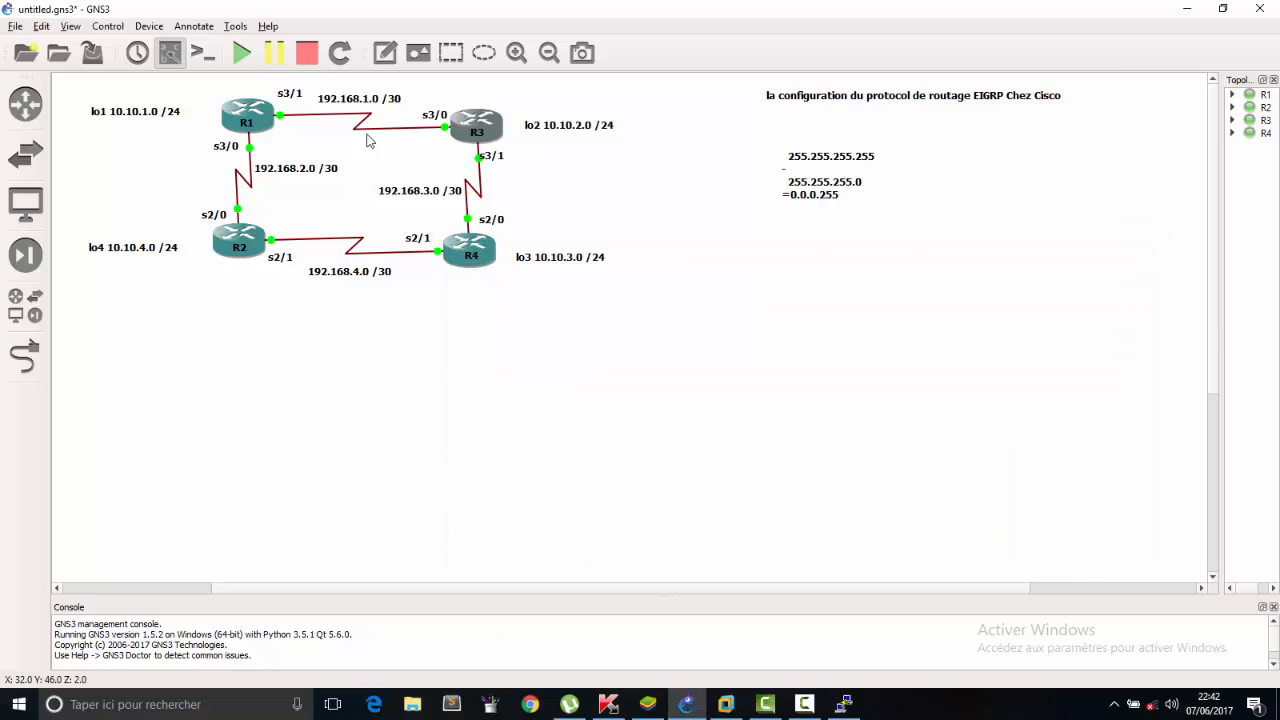
Open R1's console beside the topology and enter its EIGRP 10 routing process with the recalled router eigrp 10 command.
double_click(258, 120)
left_click_drag(458, 33, 883, 230)
key("Up")
key("Up")
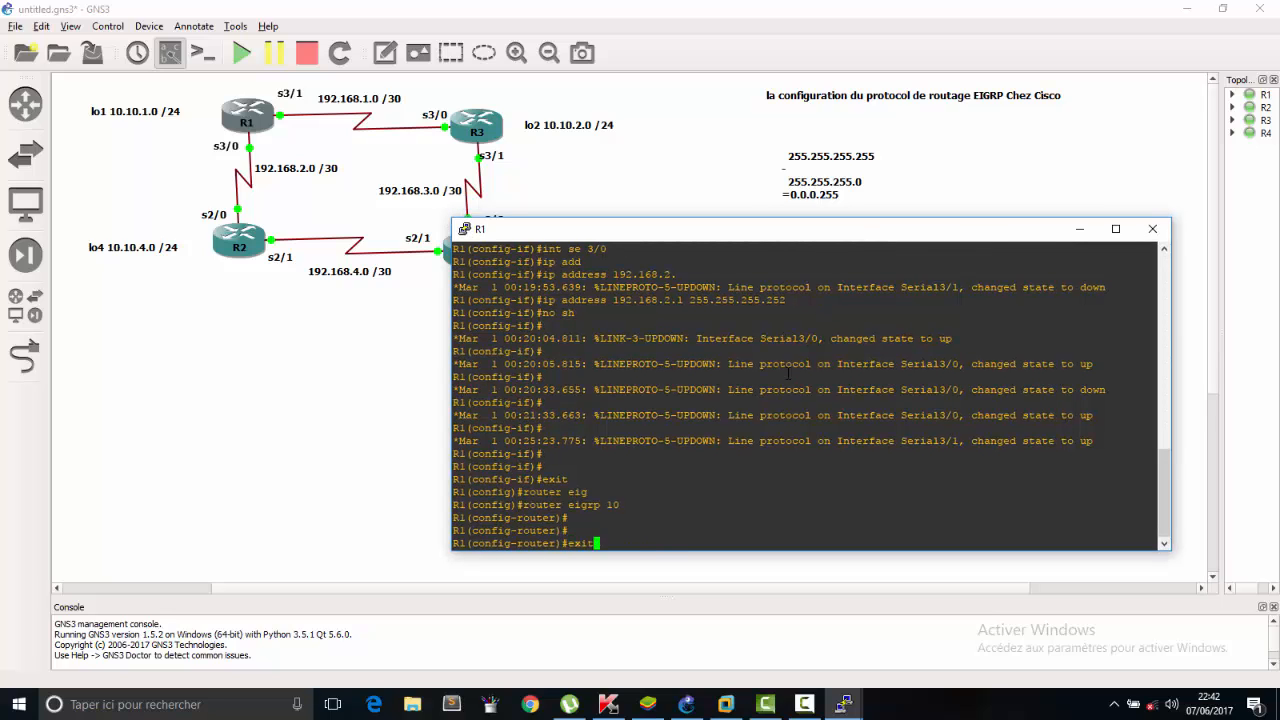
key("Down")
key("Return")
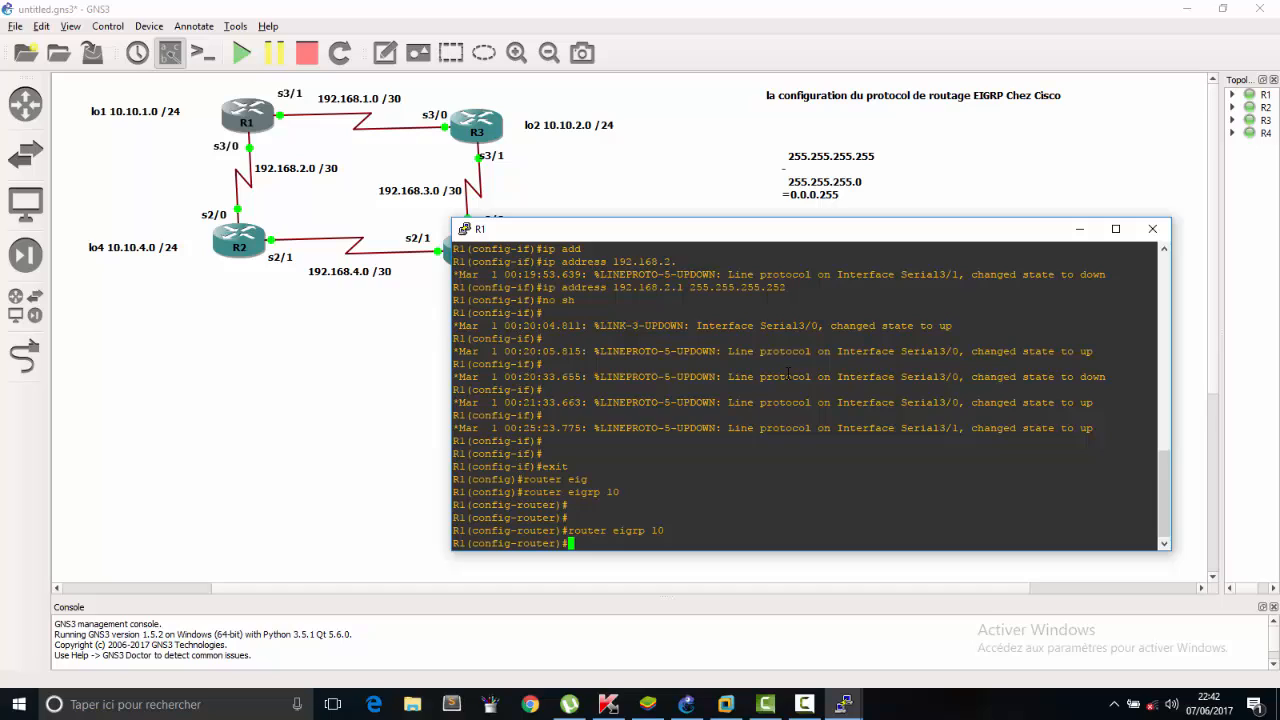
Declare R1's loopback network 10.10.1.0 with wildcard mask 0.0.0.255 in EIGRP 10.
type("net")
key("Tab")
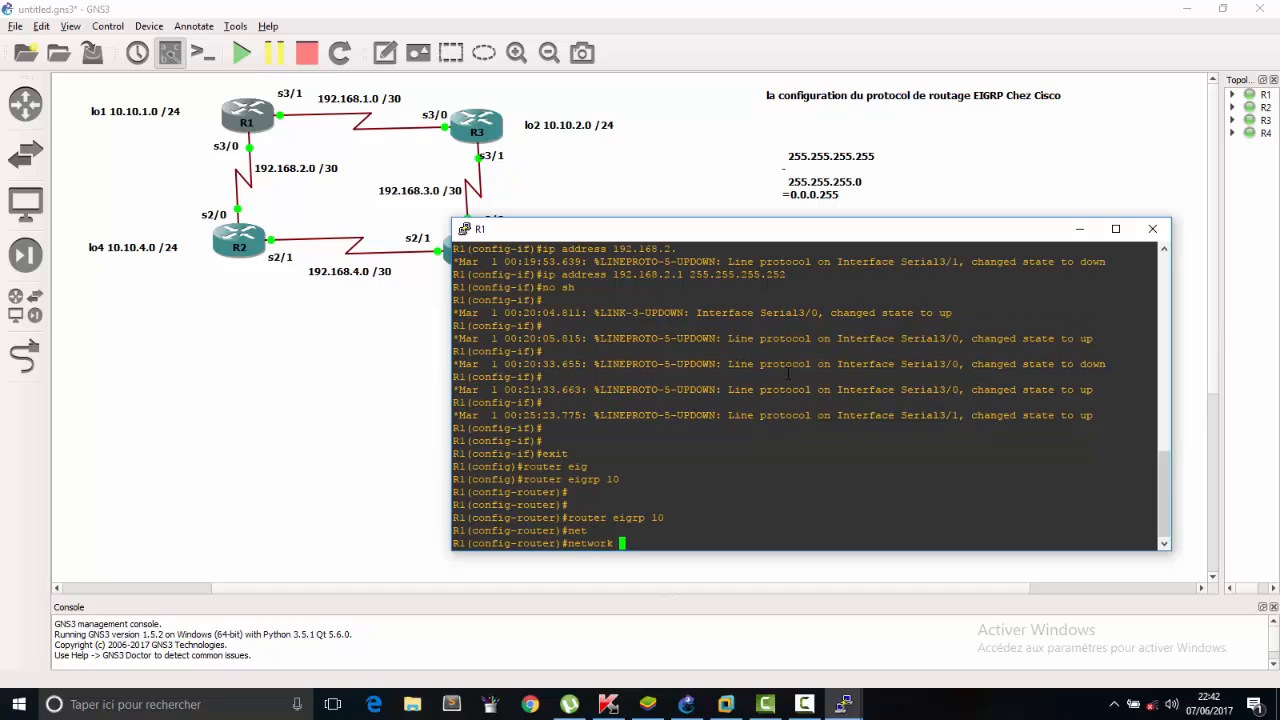
type("10.10.1.0 0.0.0.255")
key("Return")
Declare the R1–R2 link network 192.168.2.0 with wildcard mask 0.0.0.3 on R1 by editing the recalled network command.
key("Up")
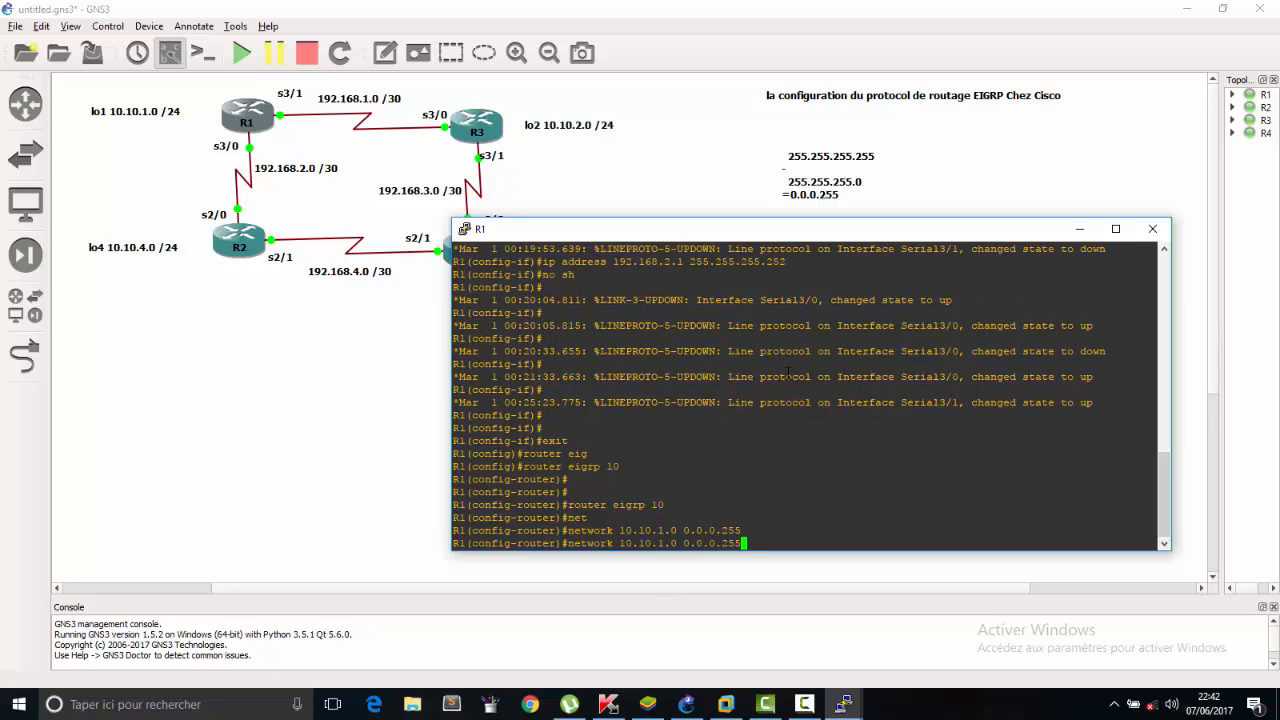
key("BackSpace")
key("BackSpace")
key("BackSpace")
type("3")
key("Left")
key("Left")
key("Left")
key("Left")
key("Left")
key("Left")
key("Left")
key("Left")
key("Left")
key("Left")
key("BackSpace")
key("BackSpace")
key("BackSpace")
key("BackSpace")
key("BackSpace")
key("BackSpace")
type("92.168.2")
key("Return")
Declare the R1–R3 link network 192.168.1.0 with wildcard mask 0.0.0.3 in R1's EIGRP 10 process.
key("Up")
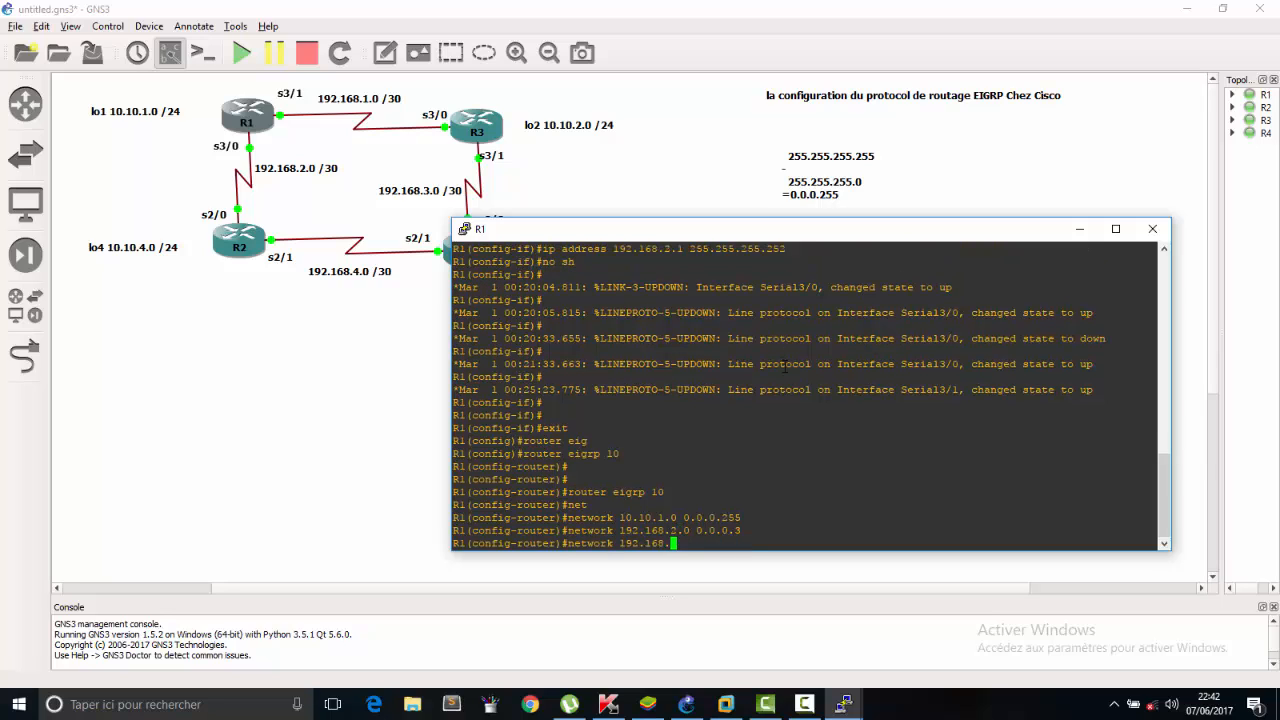
key("Left")
key("Left")
key("Left")
key("Left")
key("Left")
key("Left")
key("Left")
key("Left")
key("Left")
key("Left")
key("Left")
key("BackSpace")
type("1")
key("Return")
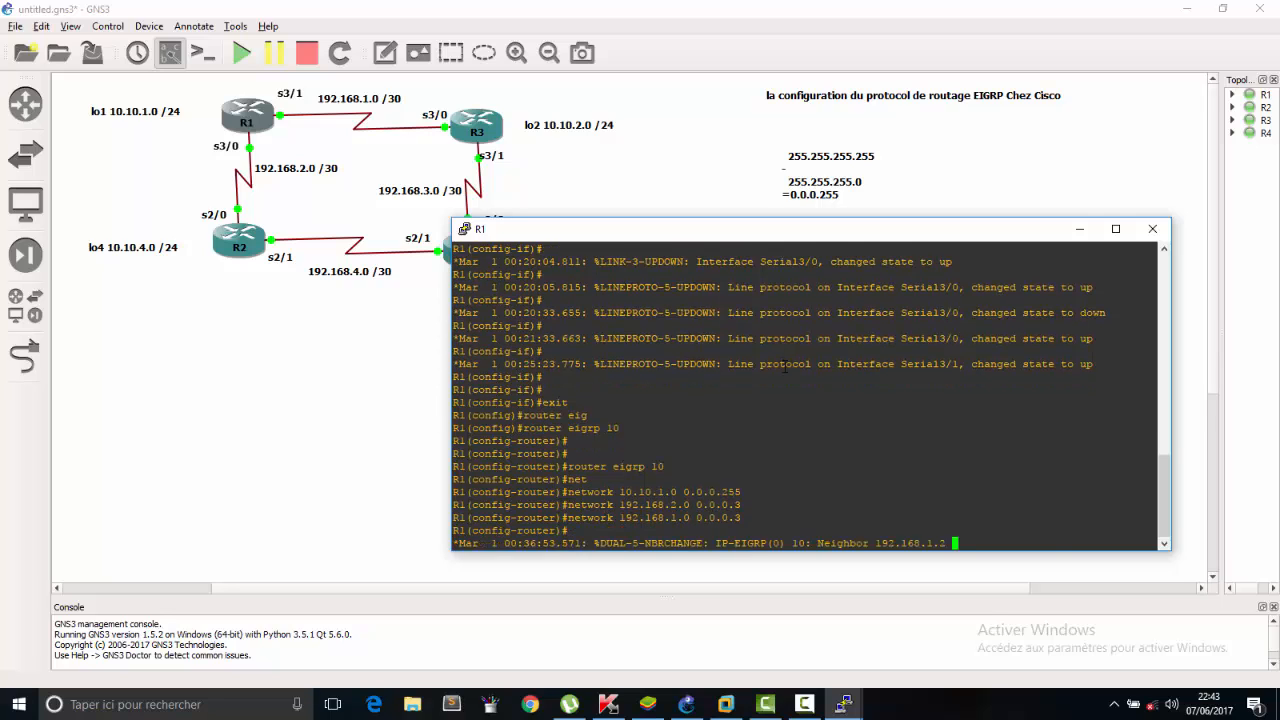
Examine the EIGRP neighbor message in R1's console, highlighting the neighbor's address and the adjacency status.
left_click_drag(957, 530, 816, 531)
left_click(931, 544)
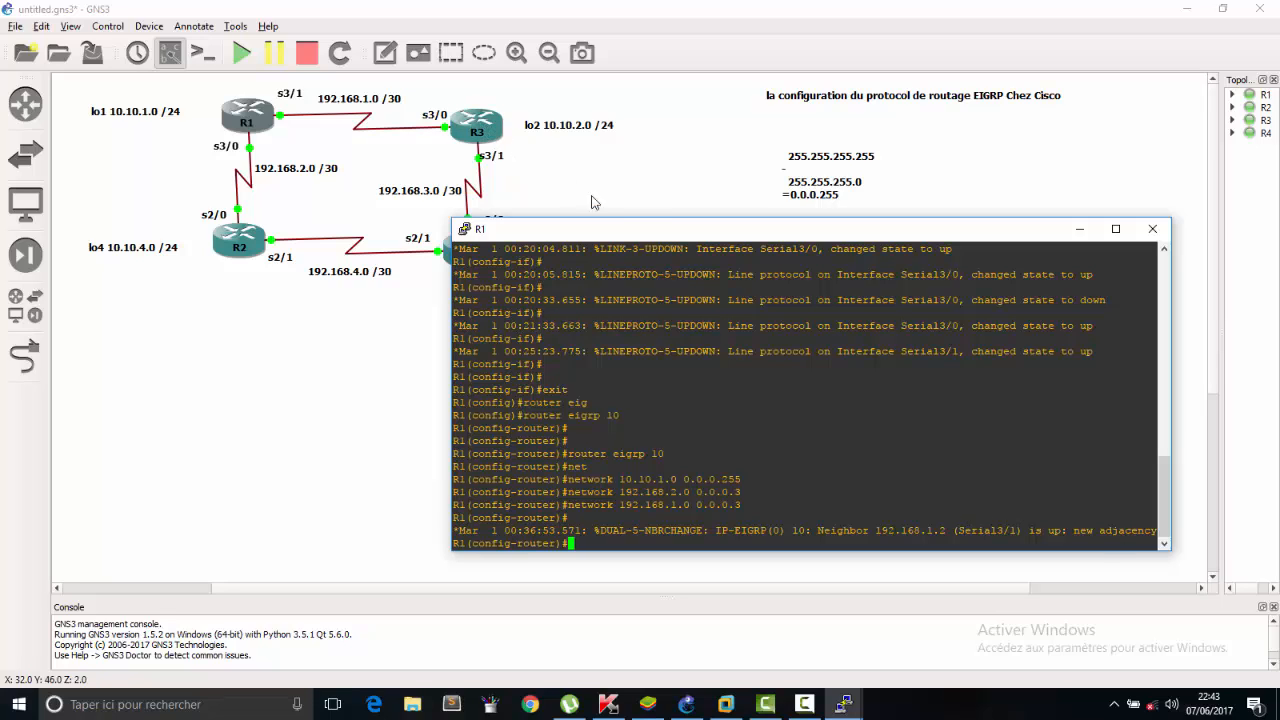
left_click_drag(1030, 531, 1158, 532)
left_click(1090, 533)
Open R2's console below the topology diagram and start the EIGRP routing process with autonomous system number 10.
double_click(255, 238)
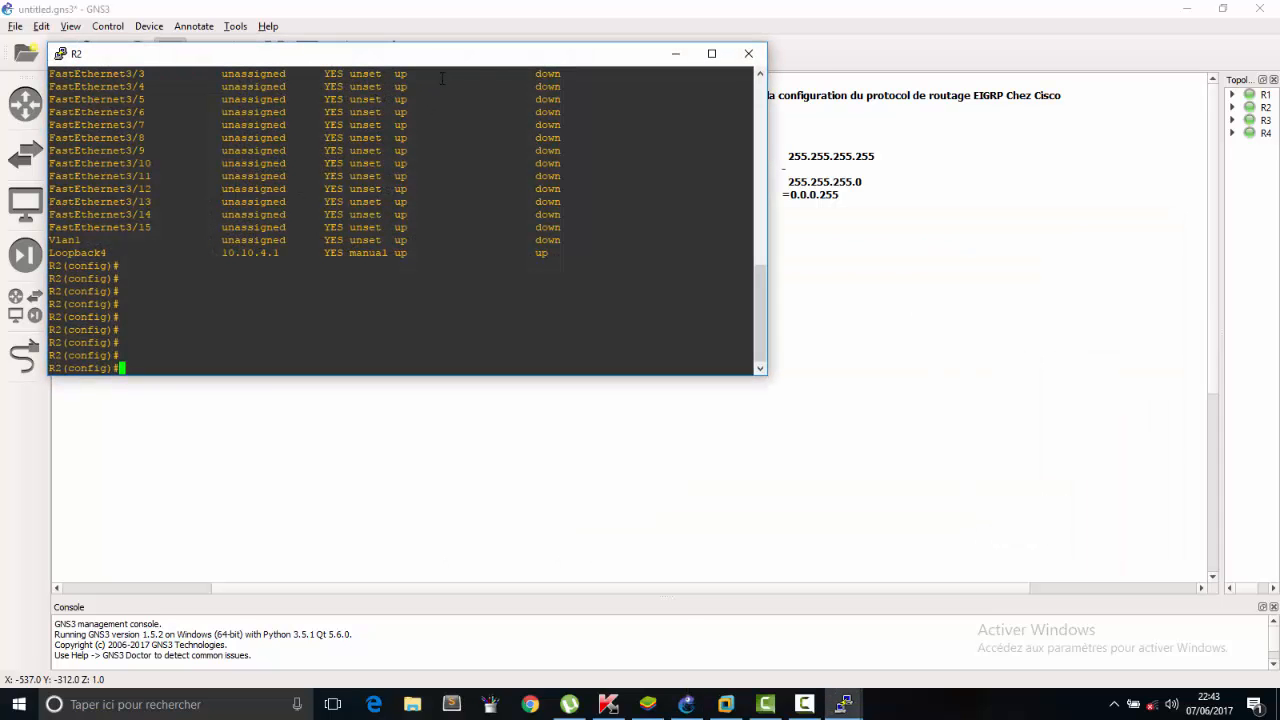
left_click_drag(471, 53, 886, 290)
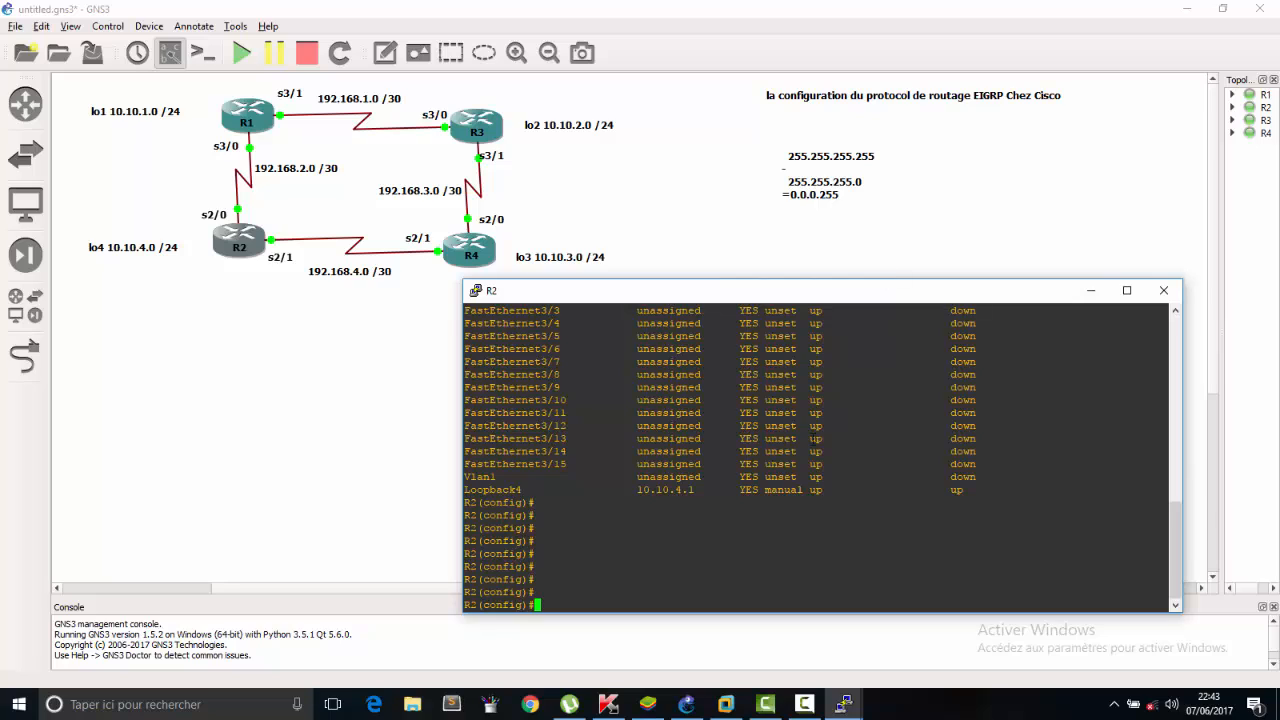
type("rou")
type("ter ")
type("ie")
key("BackSpace")
key("BackSpace")
type("ei")
key("Tab")
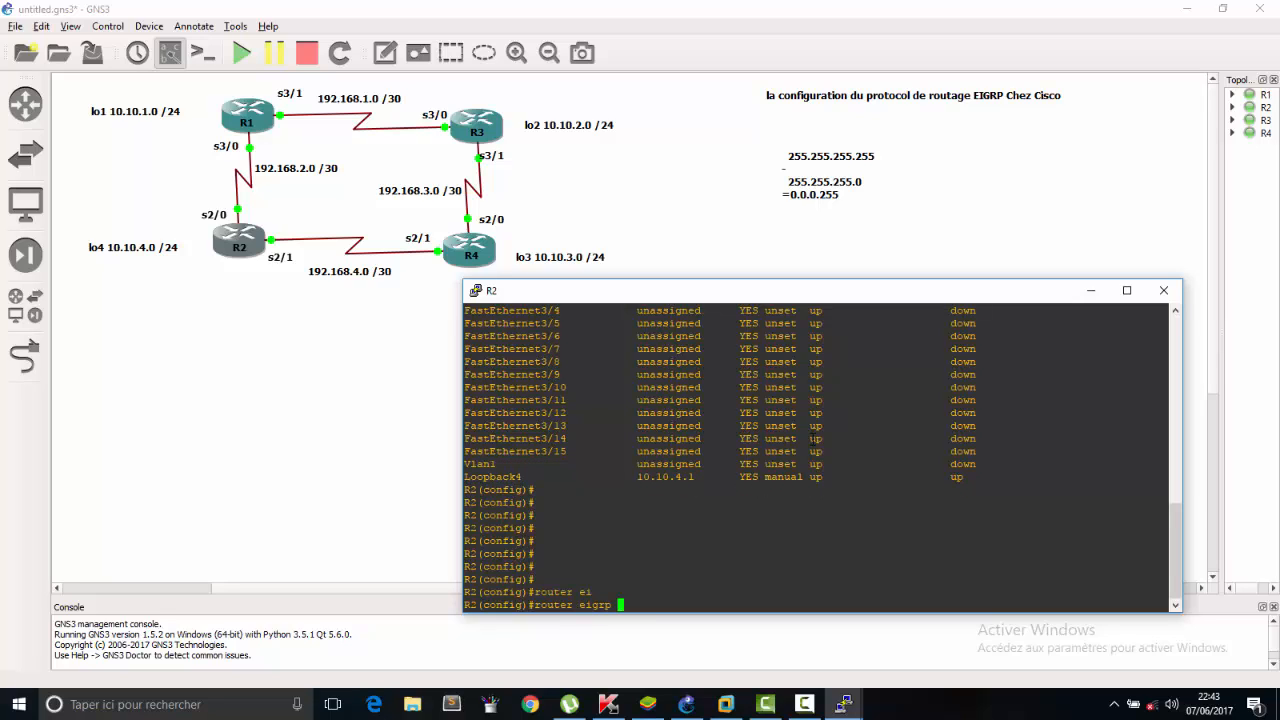
type("10")
key("Return")
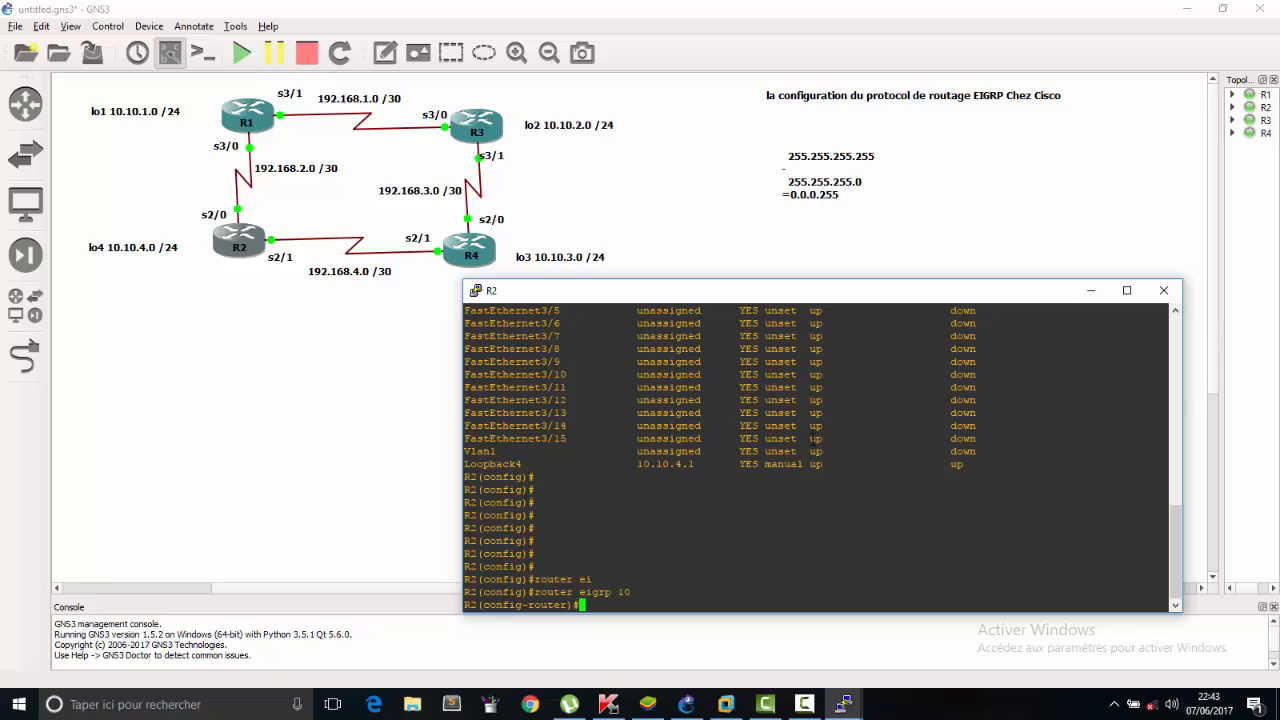
Declare R2's loopback network 10.10.4.0 with wildcard mask 0.0.0.255 in its EIGRP 10 process.
type("net")
key("Tab")
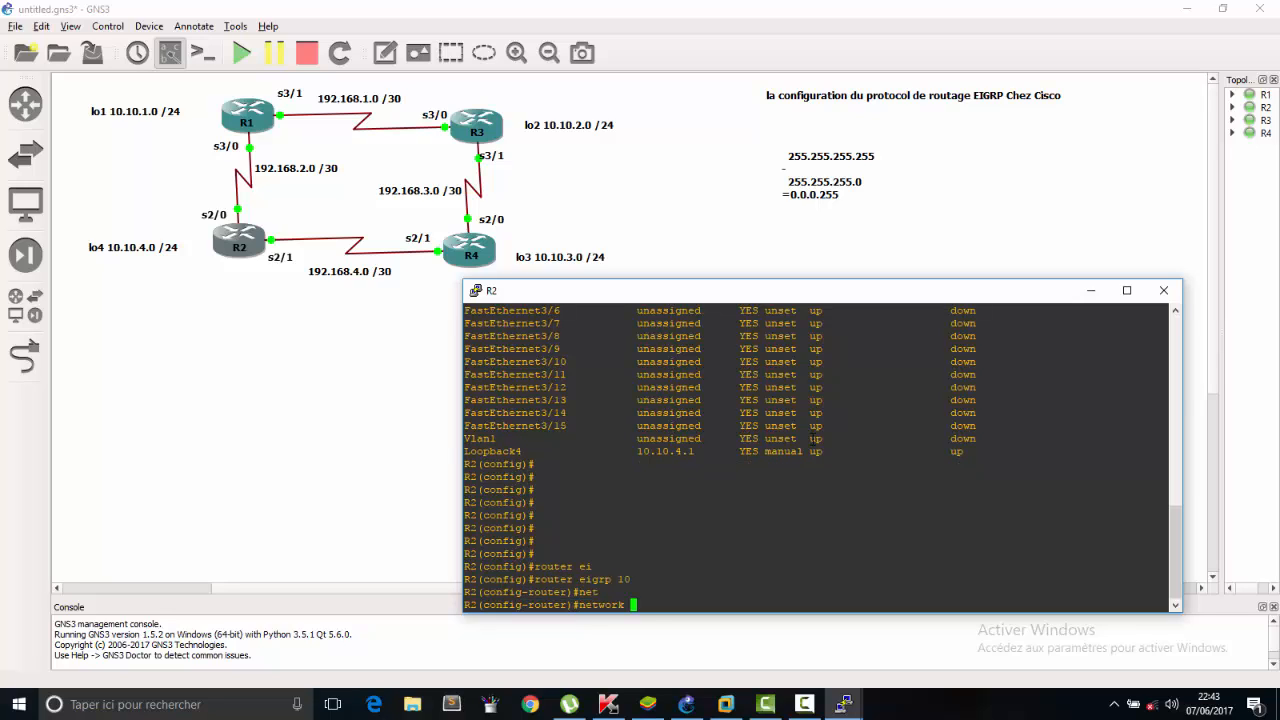
type("10.10.4.0 0.0.0.255")
key("Return")
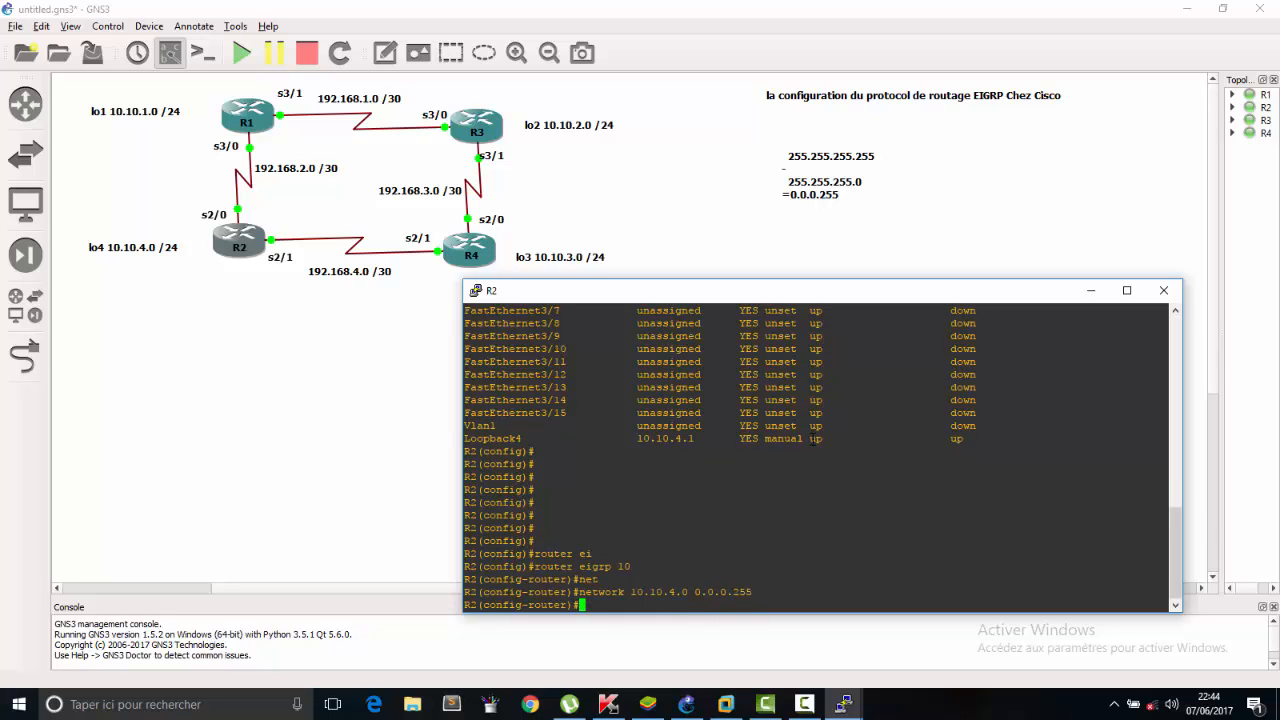
Declare the R2–R4 link network 192.168.4.0 with wildcard mask 0.0.0.3 on R2 by editing the recalled network command.
key("Up")
key("BackSpace")
key("BackSpace")
key("BackSpace")
type("3")
key("Left")
key("Left")
key("Left")
key("Left")
key("Left")
key("Left")
key("Left")
key("Left")
key("Left")
key("Left")
key("BackSpace")
key("BackSpace")
key("BackSpace")
key("BackSpace")
key("BackSpace")
key("BackSpace")
type("92.168.4")
key("Return")
Declare the R1–R2 link network 192.168.2.0 with wildcard mask 0.0.0.3 on R2 and highlight the neighbor's address in the adjacency message.
key("Up")
key("Left")
key("Left")
key("Left")
key("Left")
key("Left")
key("Left")
key("Left")
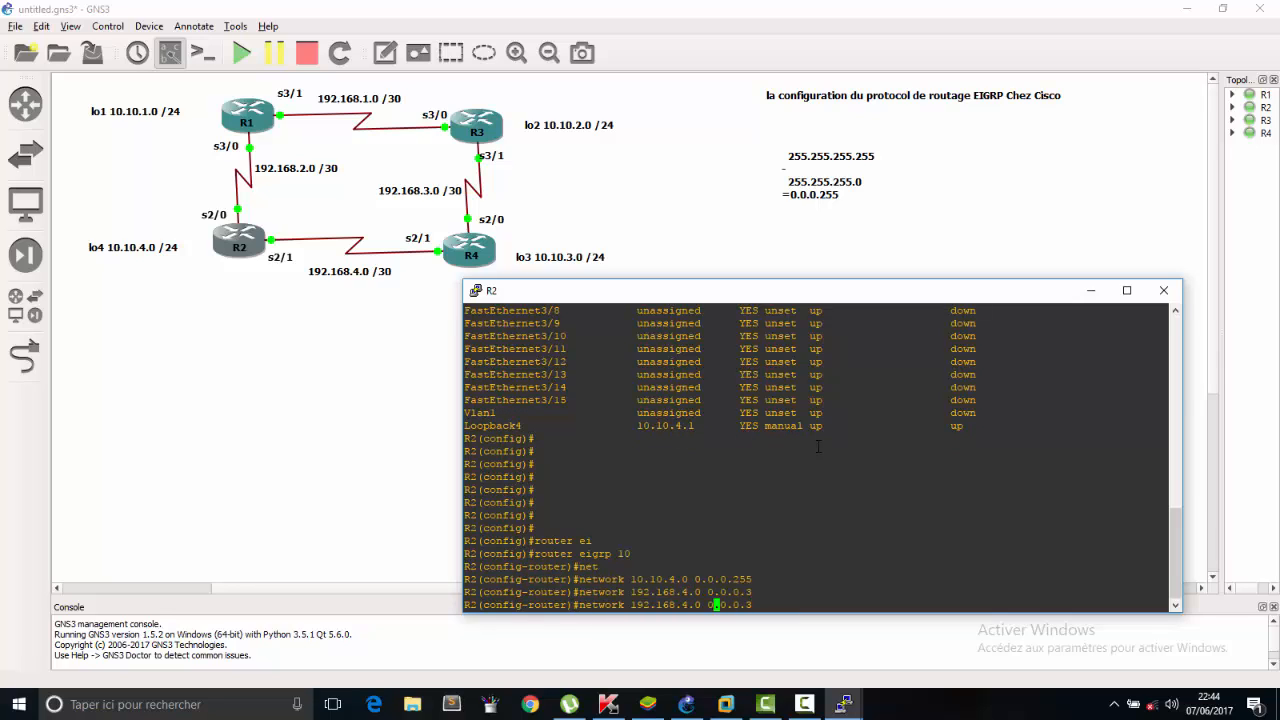
key("Left")
key("Left")
key("Left")
key("Left")
key("BackSpace")
type("2")
key("Return")
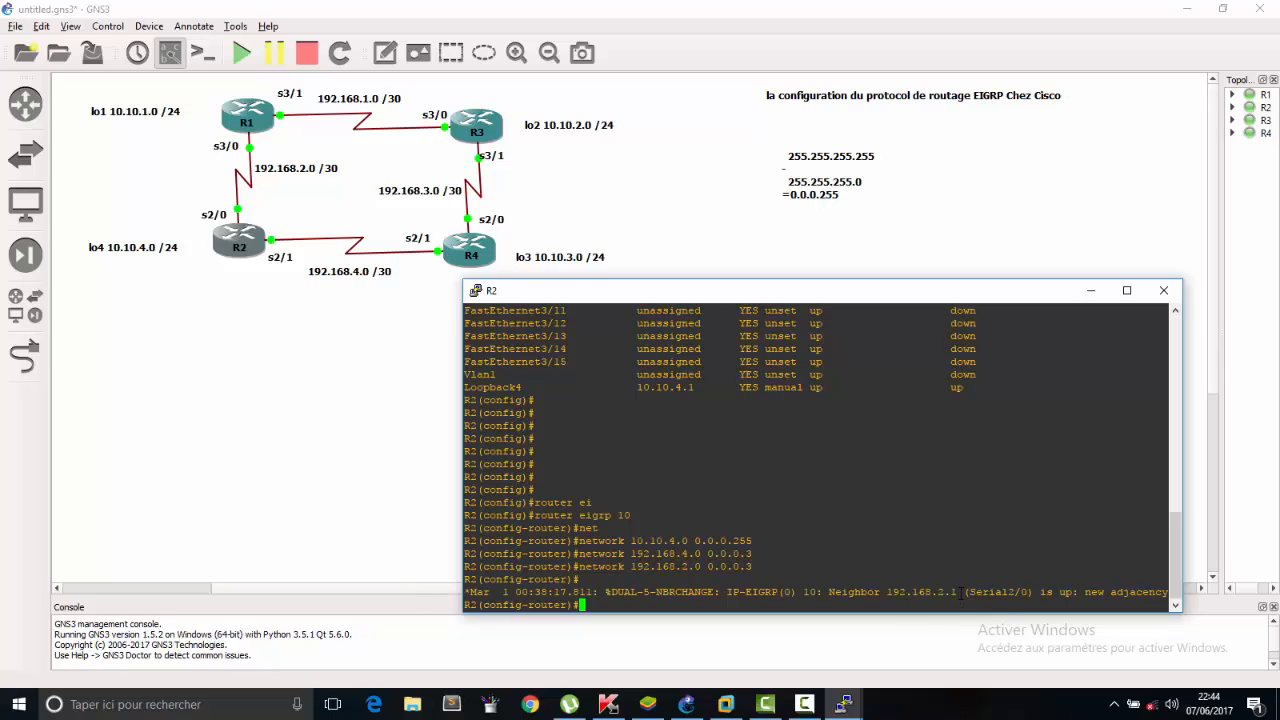
left_click_drag(962, 592, 887, 592)
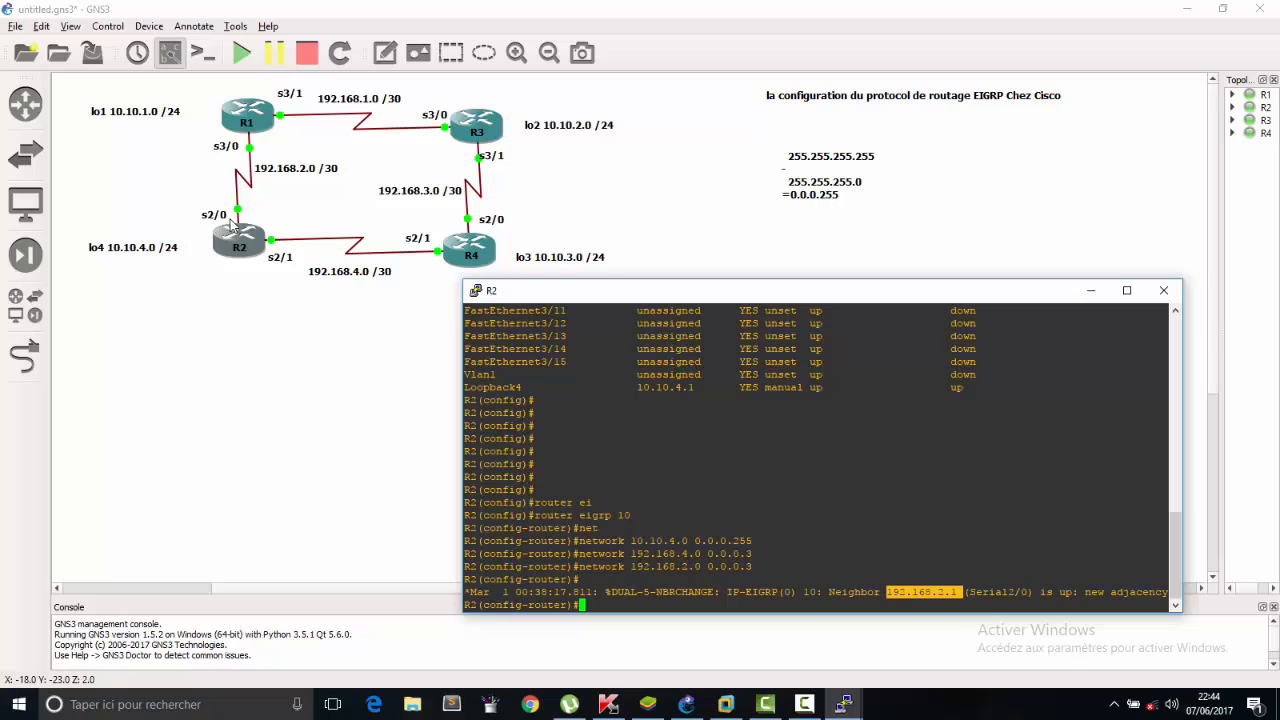
Close R2's console and open R4's console, placing it below the topology diagram.
left_click(1161, 290)
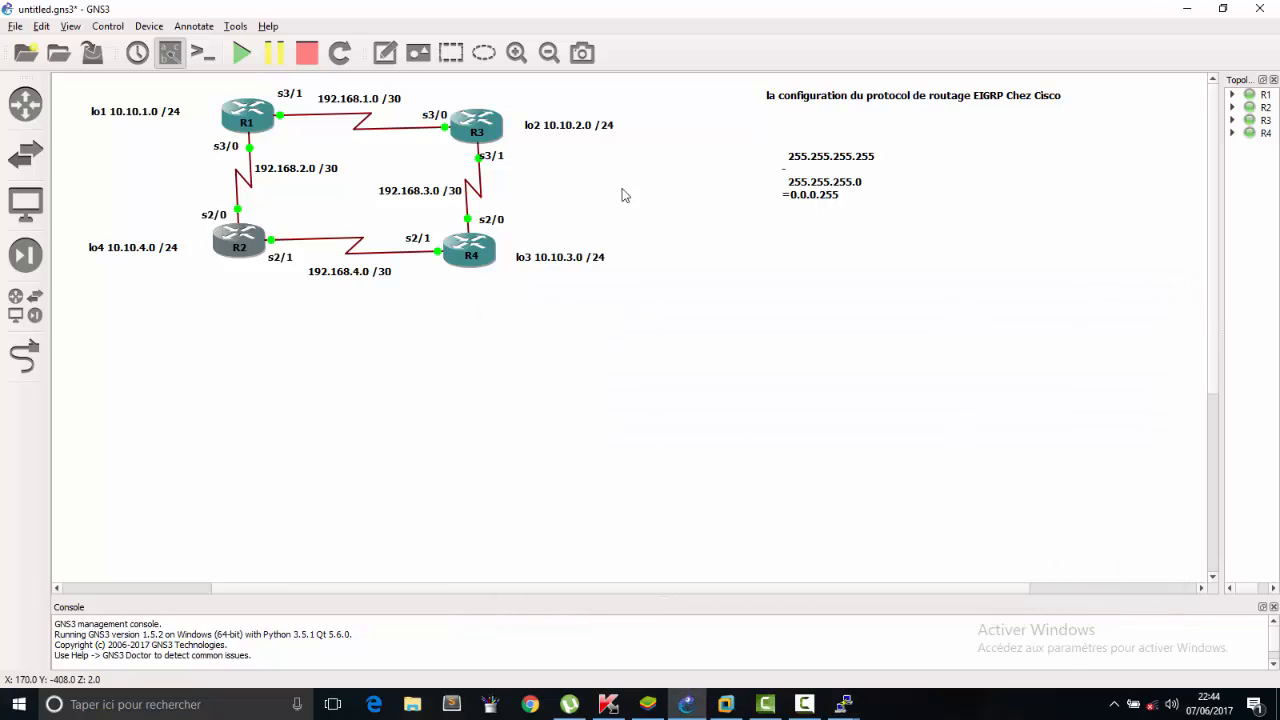
double_click(470, 251)
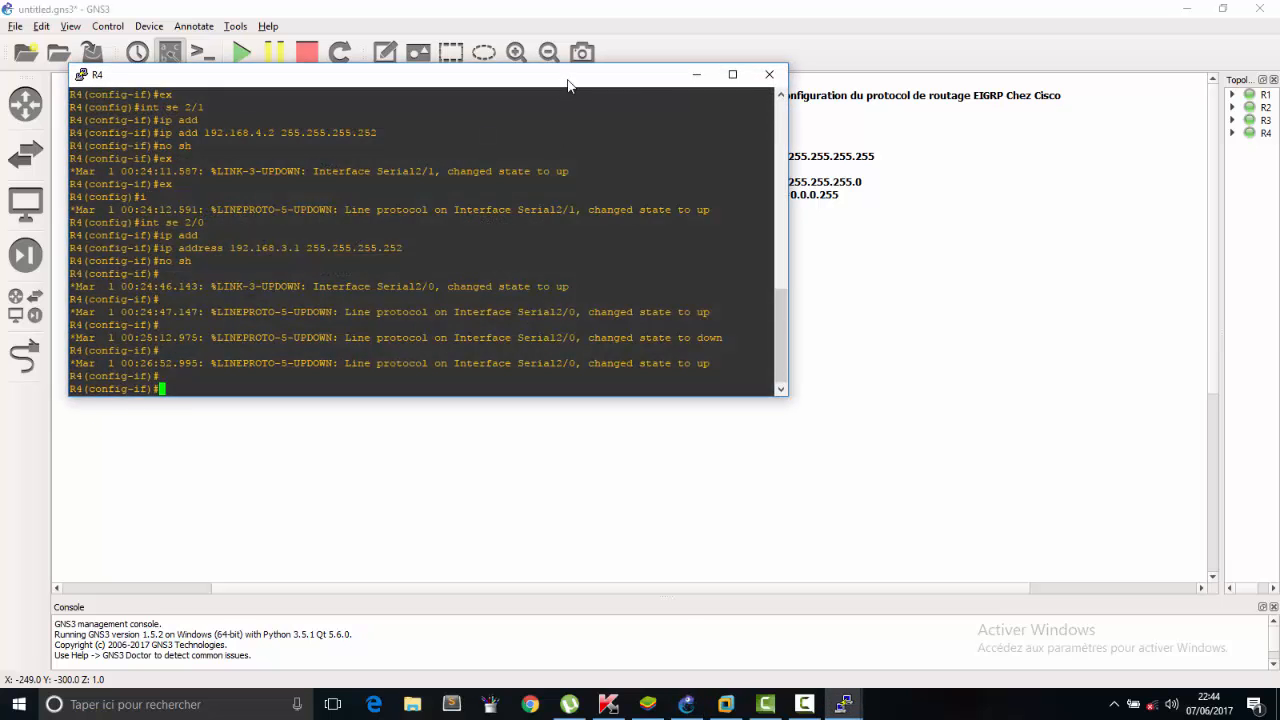
left_click_drag(566, 85, 1019, 291)
key("Return")
key("Return")
key("Return")
key("Return")
key("Return")
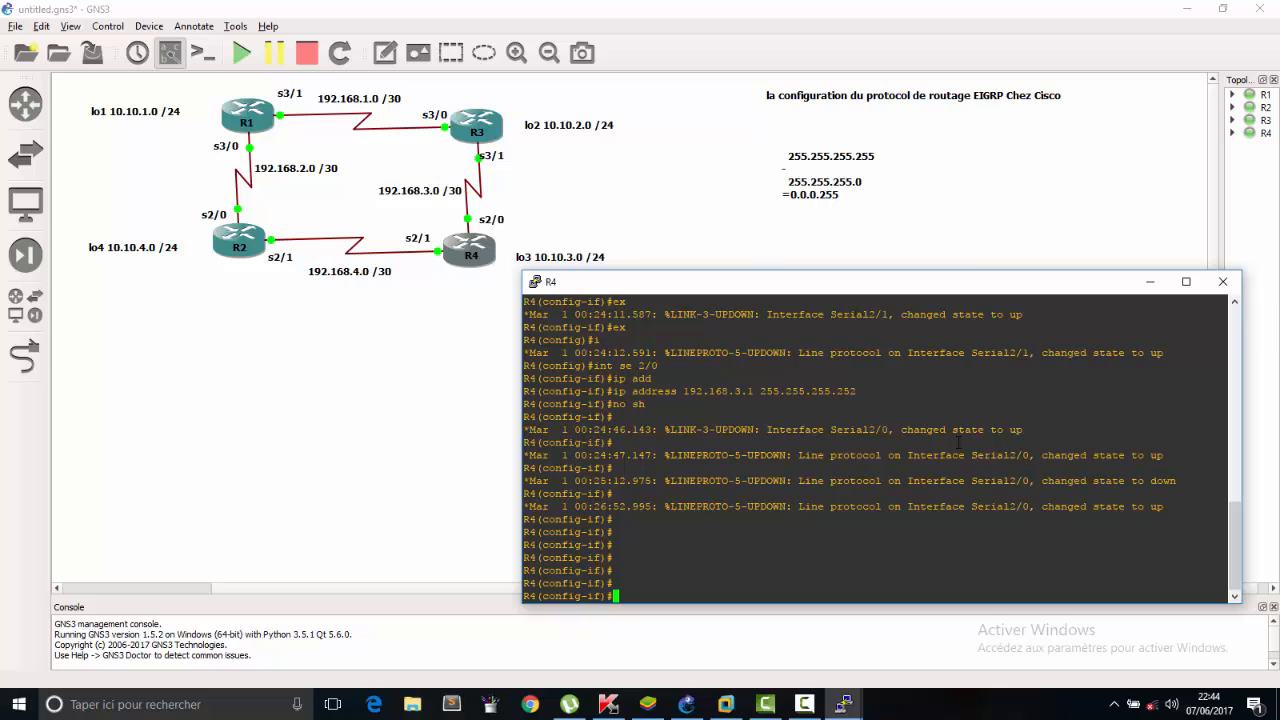
Leave interface configuration on R4 and start its EIGRP routing process with autonomous system number 10.
type("ex")
key("Return")
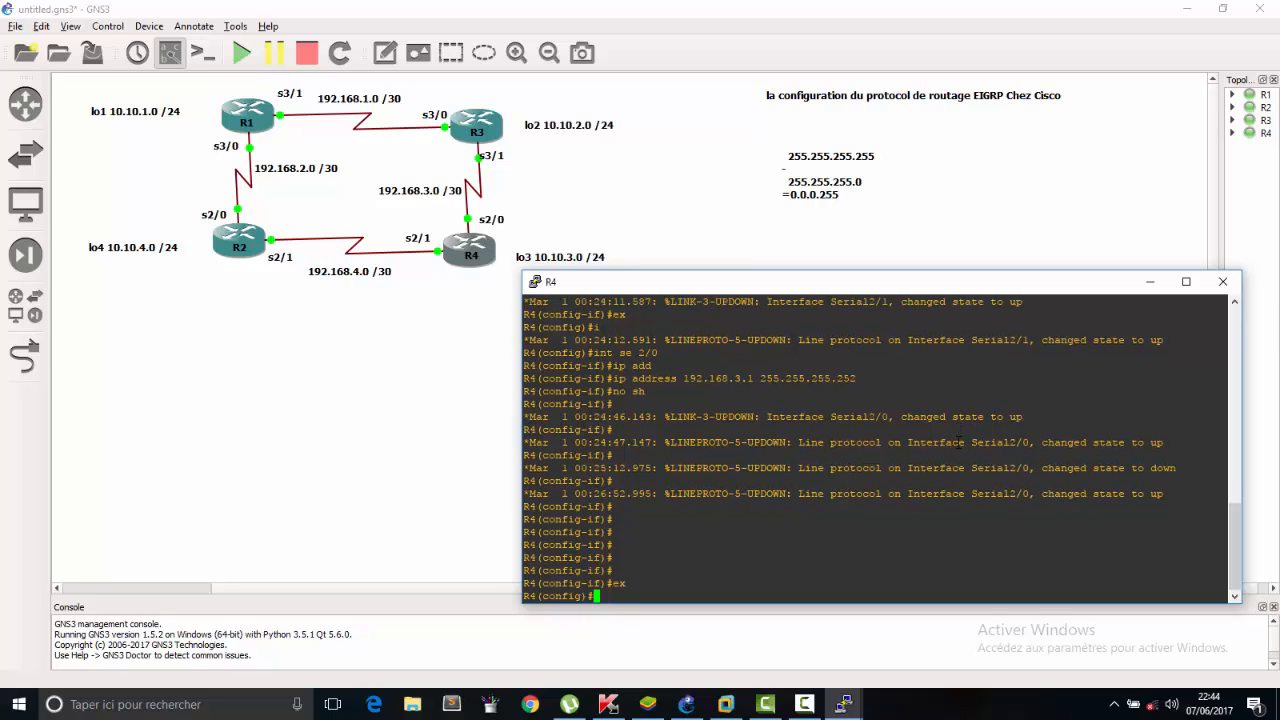
type("router eig")
key("Tab")
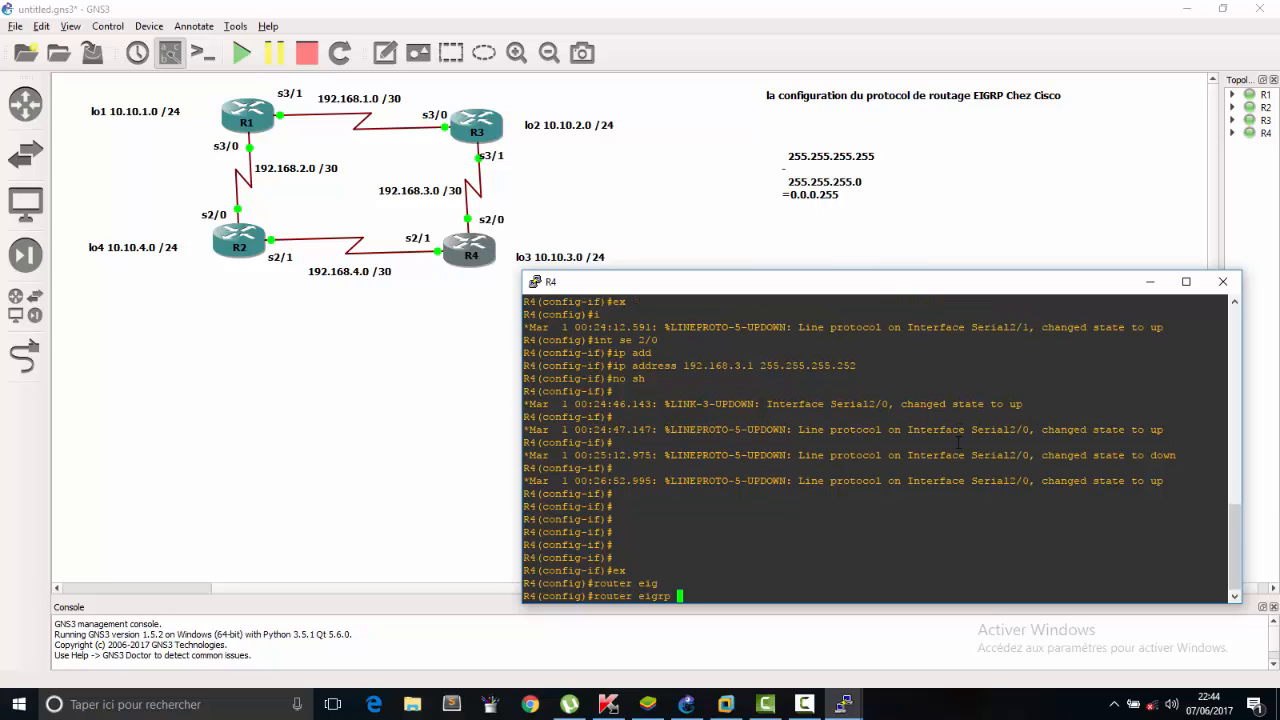
type("10")
key("Return")
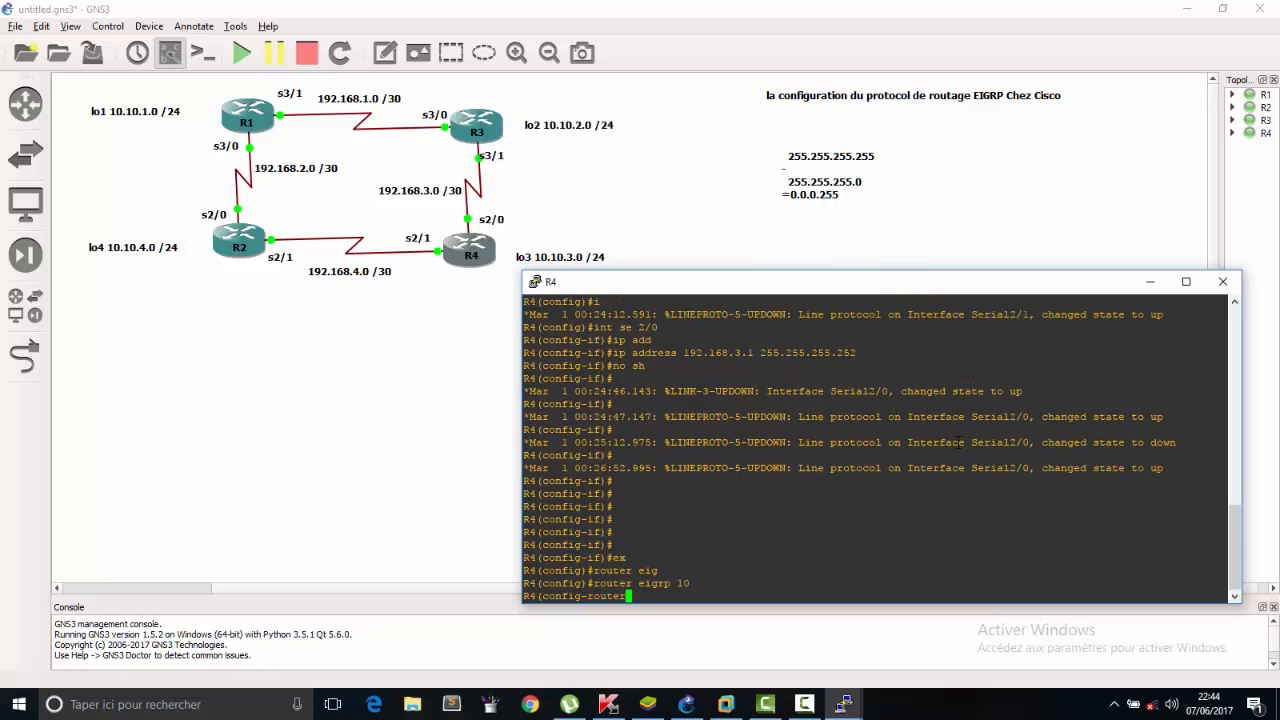
Declare R4's loopback network 10.10.3.0 in EIGRP 10, correcting the mistyped wildcard mask to 0.0.0.255.
type("net")
key("Tab")
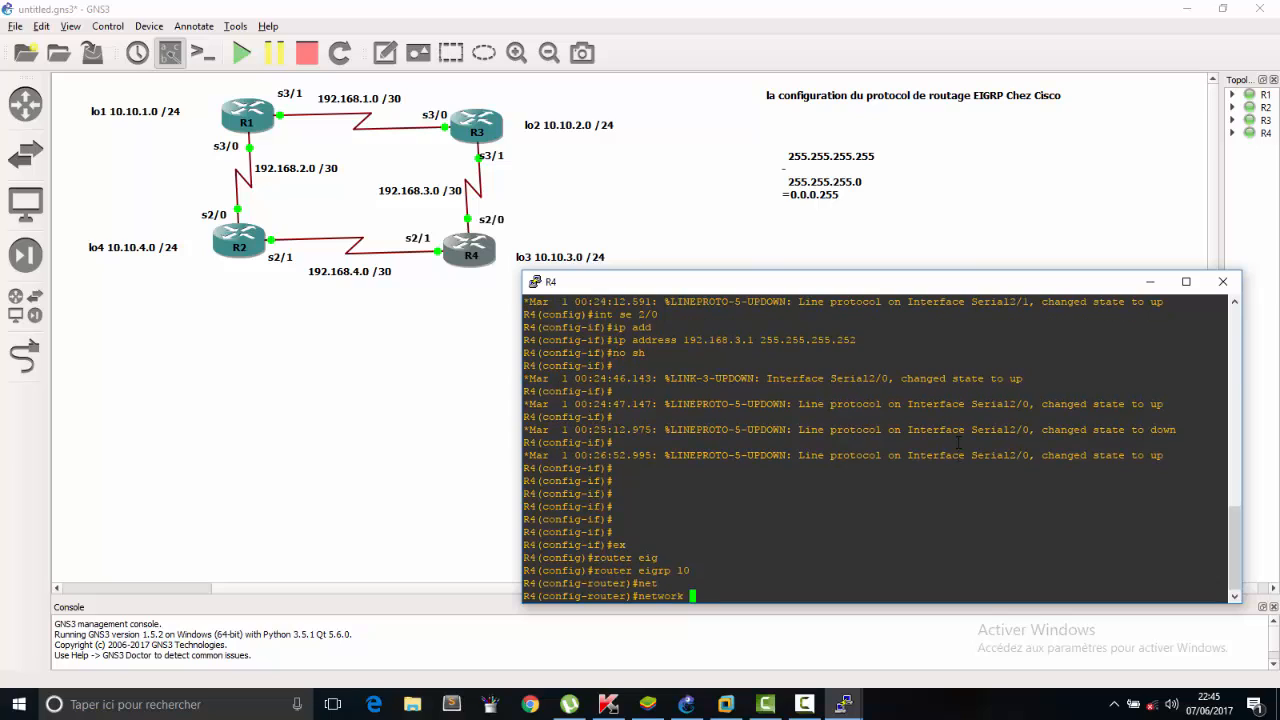
type("10.10.3.0 0.0.0 255")
key("Return")
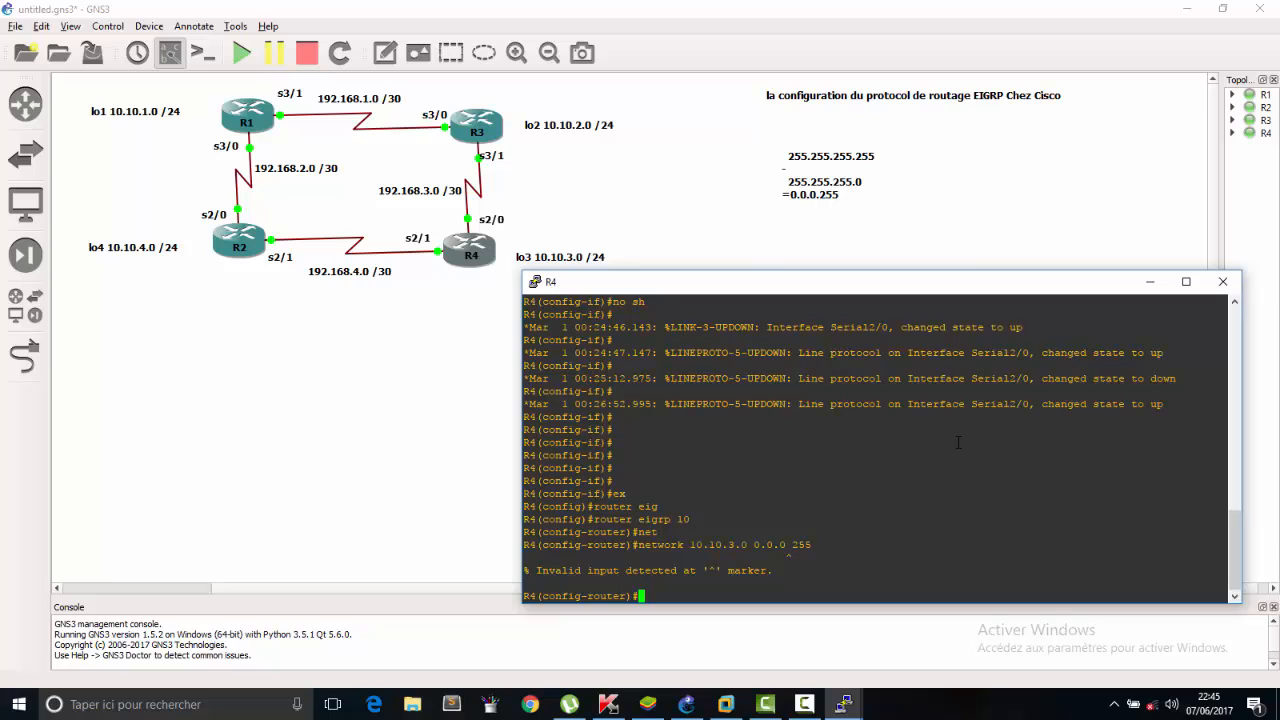
key("Up")
key("Left")
key("Left")
key("Left")
key("Left")
key("Delete")
type(".")
key("Return")
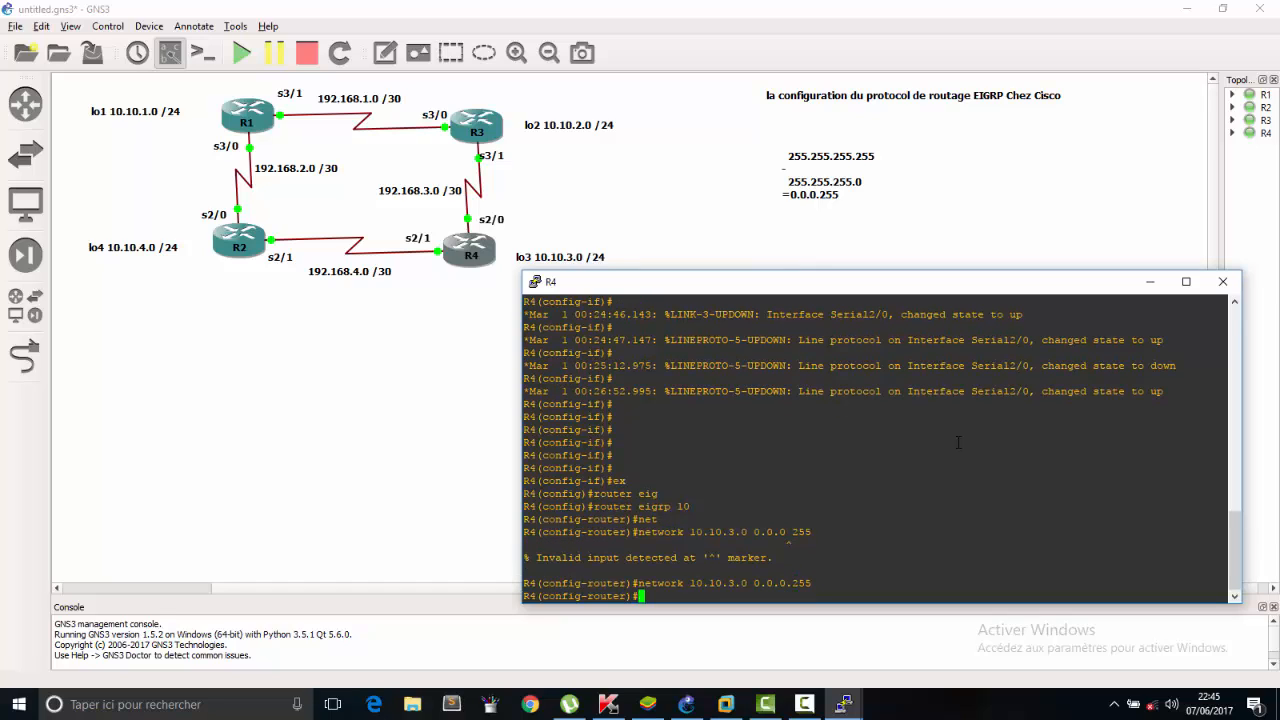
Declare the R2–R4 link network 192.168.4.0 with wildcard mask 0.0.0.3 in R4's EIGRP 10 process.
key("Up")
key("BackSpace")
key("BackSpace")
key("BackSpace")
type("3")
key("Left")
key("Left")
key("Left")
key("Left")
key("Left")
key("Left")
key("Left")
key("Left")
key("Left")
key("Left")
key("BackSpace")
key("BackSpace")
key("BackSpace")
key("BackSpace")
key("BackSpace")
key("BackSpace")
type("92.168.4")
key("Return")
Declare the R3–R4 link network 192.168.3.0 with wildcard mask 0.0.0.3 on R4 and leave router configuration mode.
key("Up")
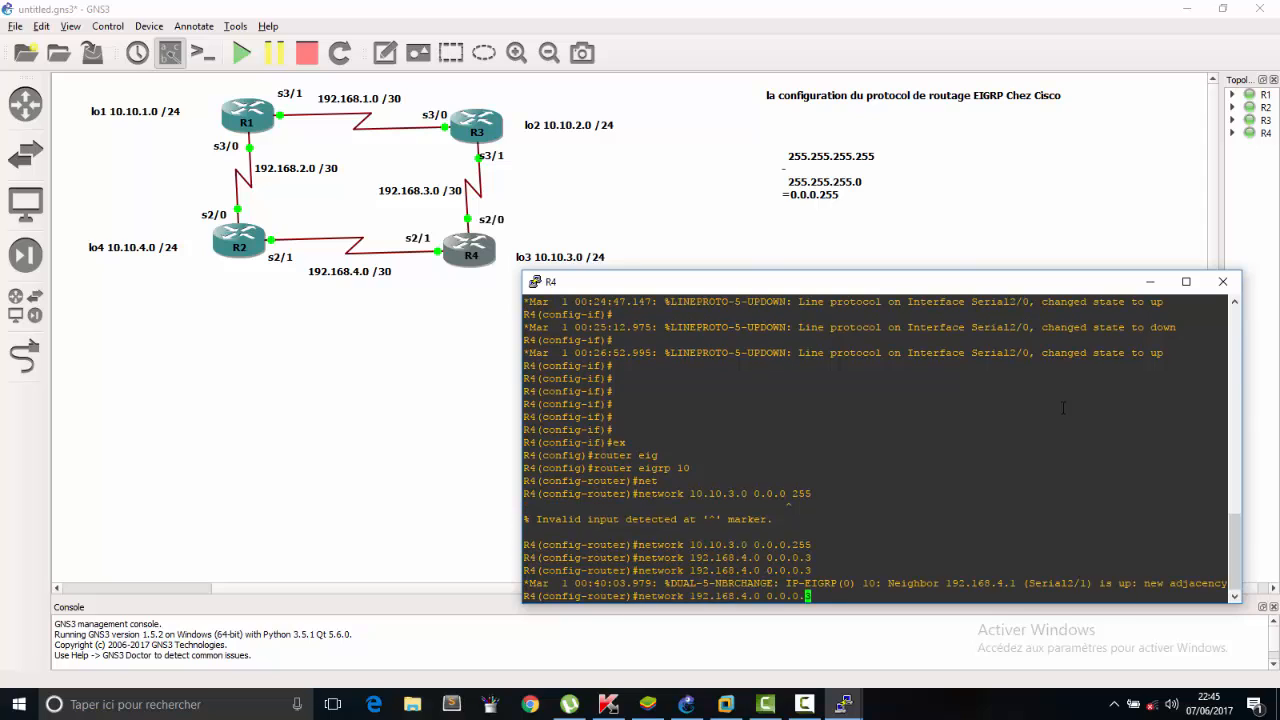
key("Left")
key("Left")
key("Left")
key("Left")
key("Left")
key("Left")
key("Left")
key("Left")
key("Left")
key("BackSpace")
type("3")
key("Return")
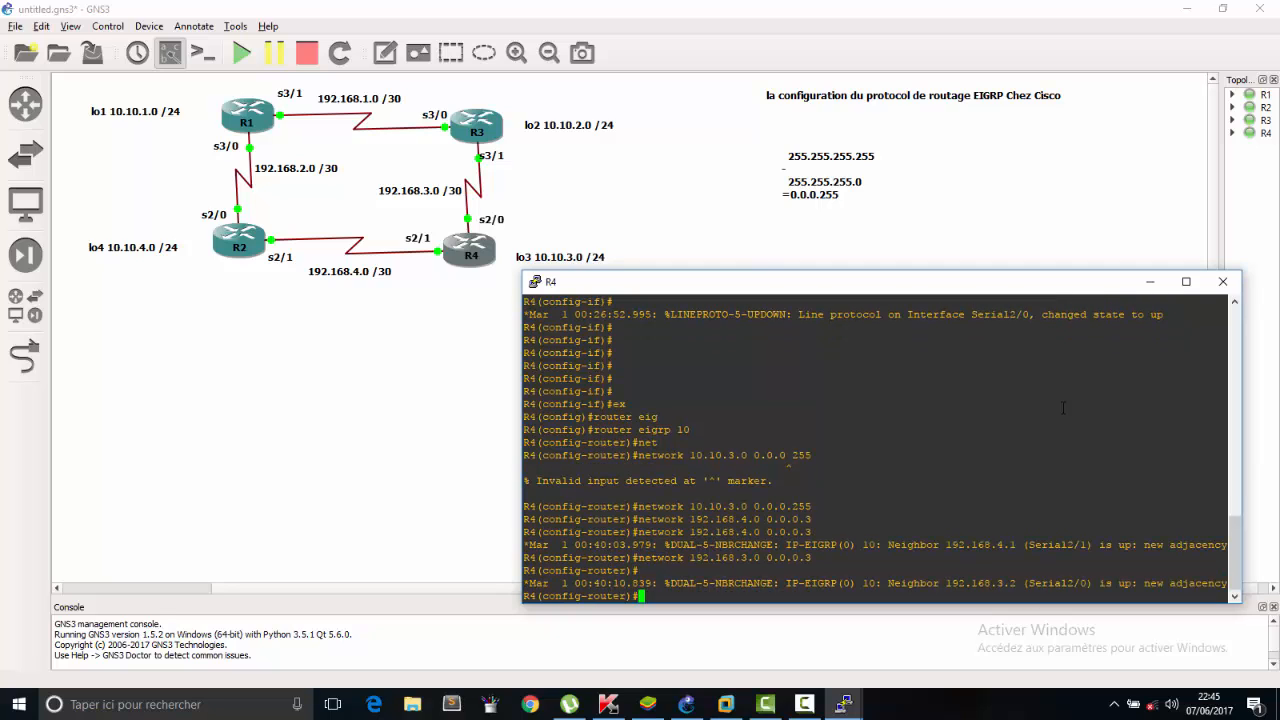
key("Return")
key("Return")
key("Return")
key("Return")
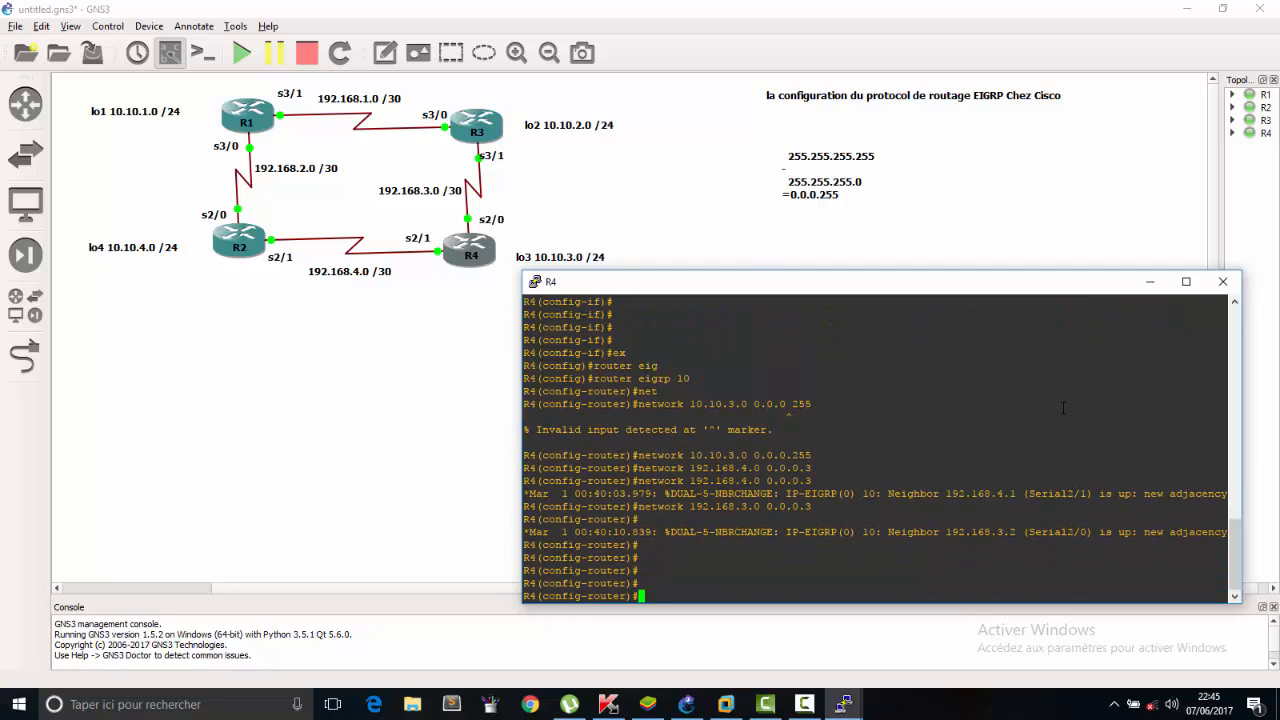
type("ex")
key("Return")
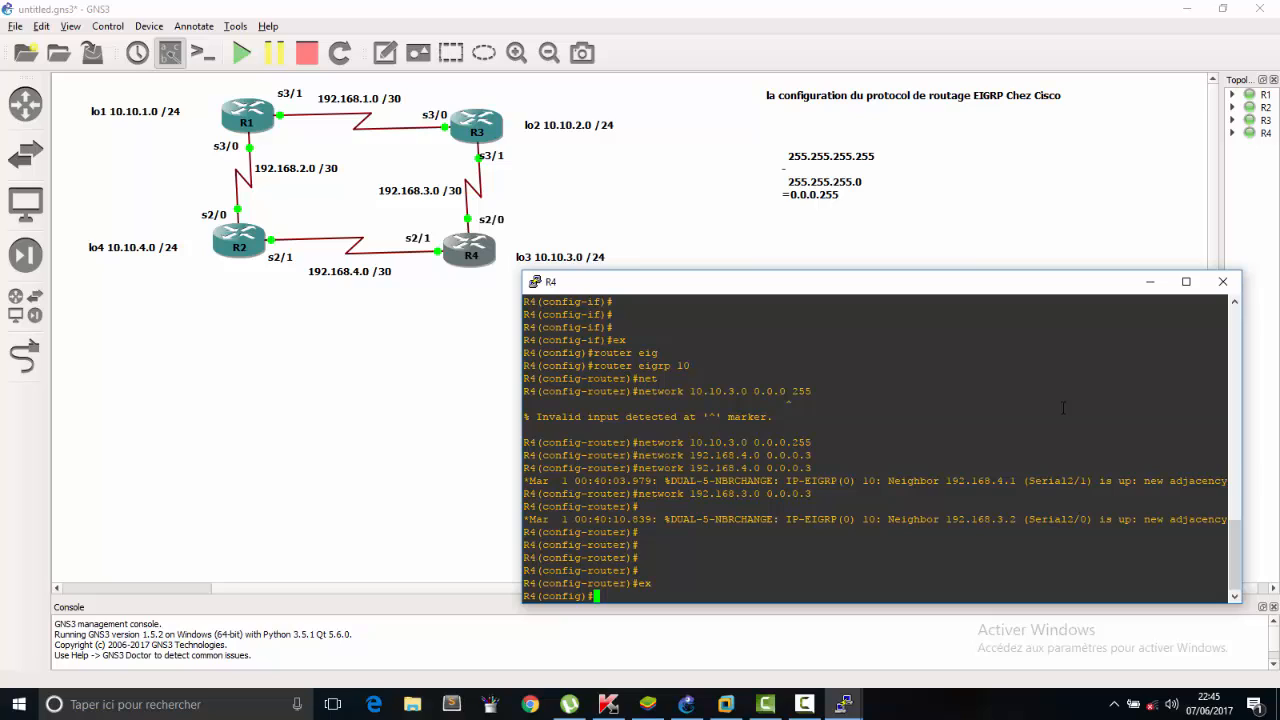
type("do show ip eig")
key("Tab")
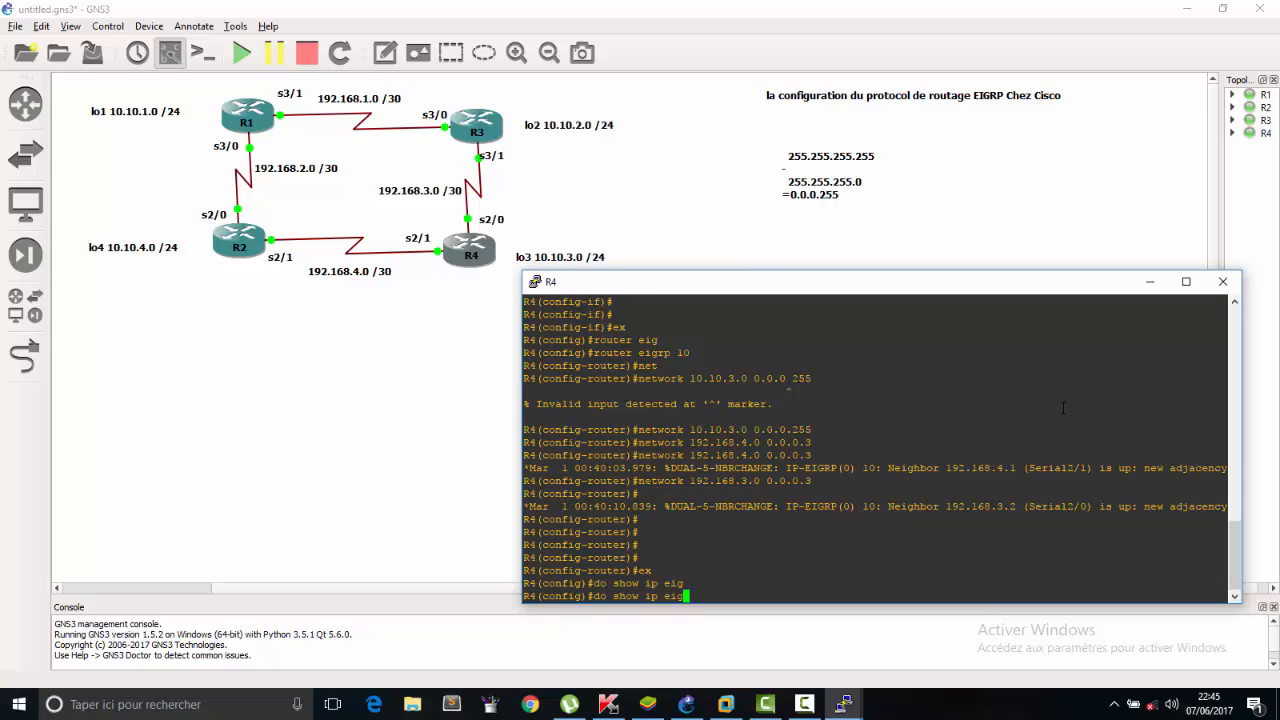
type("rp")
key("Tab")
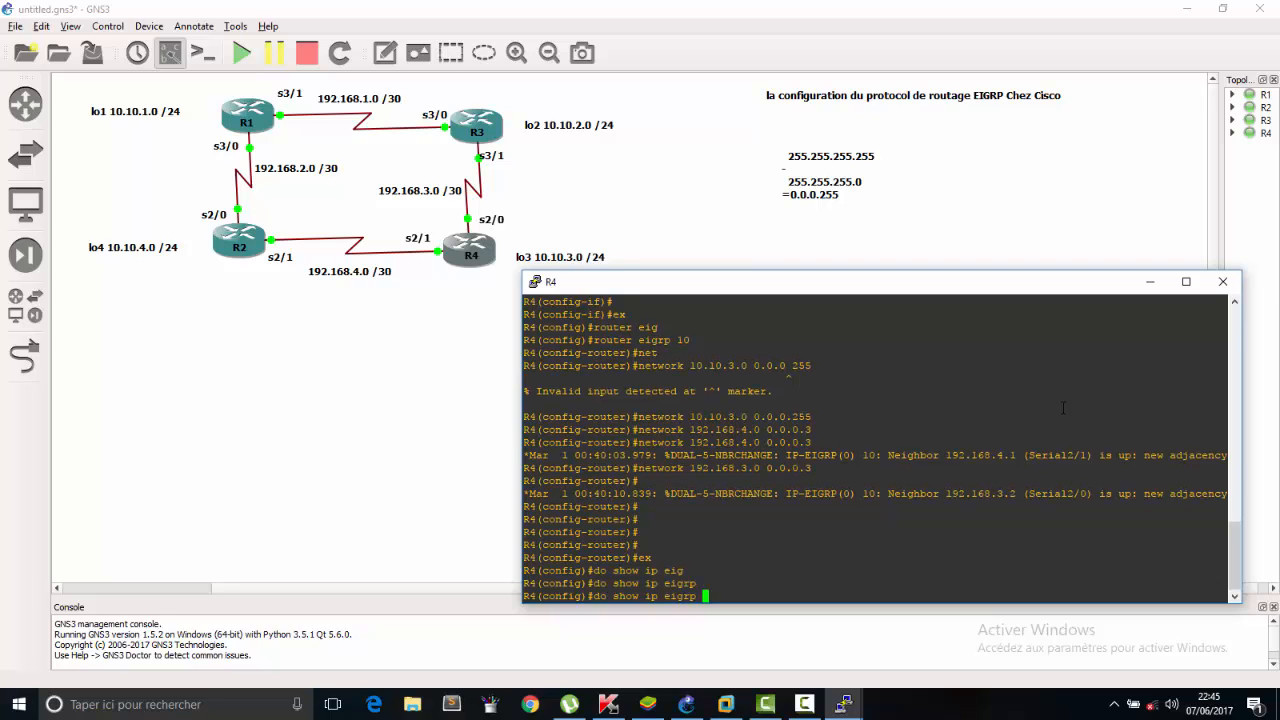
type("n")
key("Tab")
key("Tab")
key("Tab")
key("Tab")
key("Tab")
key("BackSpace")
key("BackSpace")
key("BackSpace")
key("BackSpace")
key("BackSpace")
key("BackSpace")
key("BackSpace")
key("BackSpace")
key("BackSpace")
key("BackSpace")
key("BackSpace")
key("BackSpace")
key("BackSpace")
key("BackSpace")
key("BackSpace")
key("BackSpace")
key("BackSpace")
key("BackSpace")
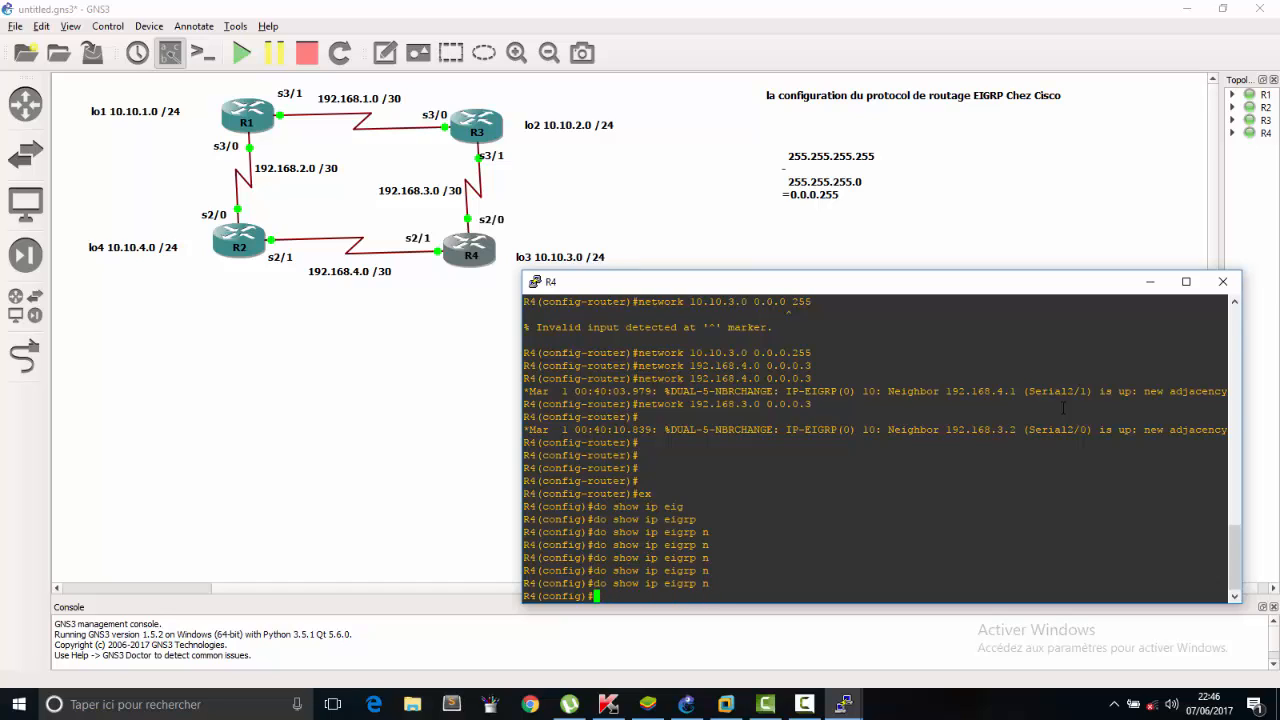
Return R4 to privileged mode, display its EIGRP neighbors table and examine the neighbor addresses.
type("ex")
key("Return")
type("exit")
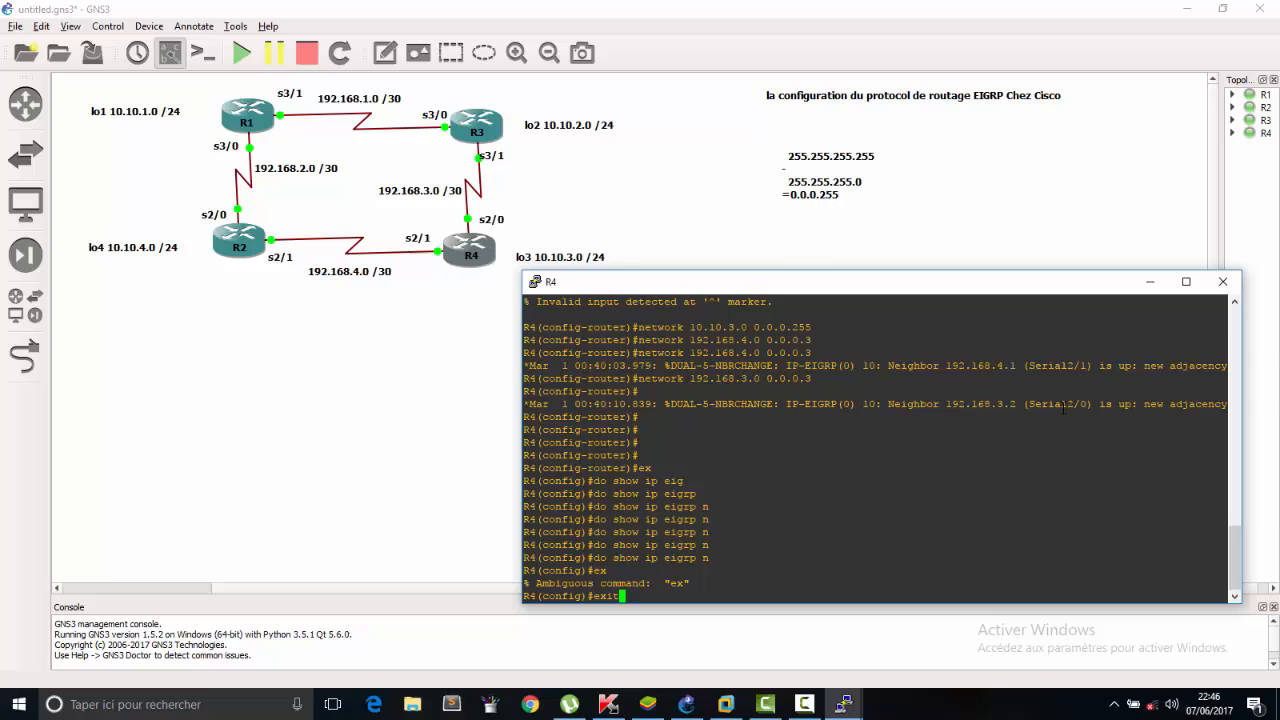
key("Return")
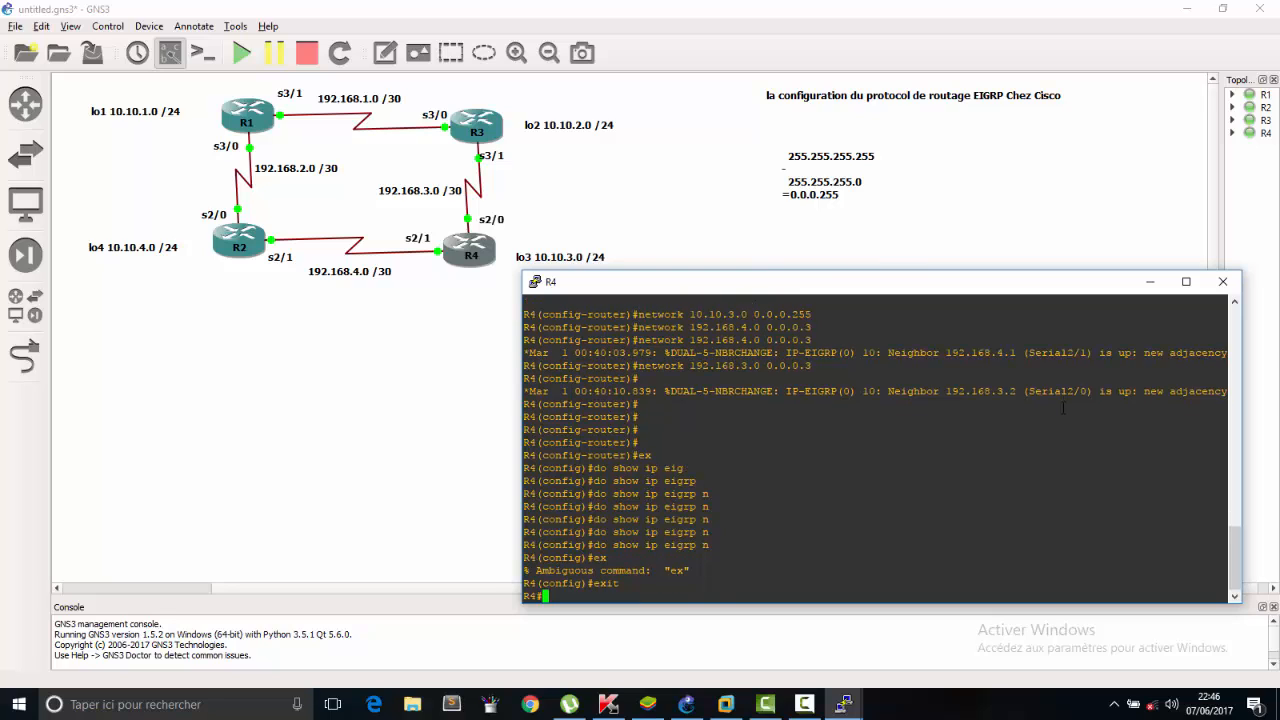
type("show ")
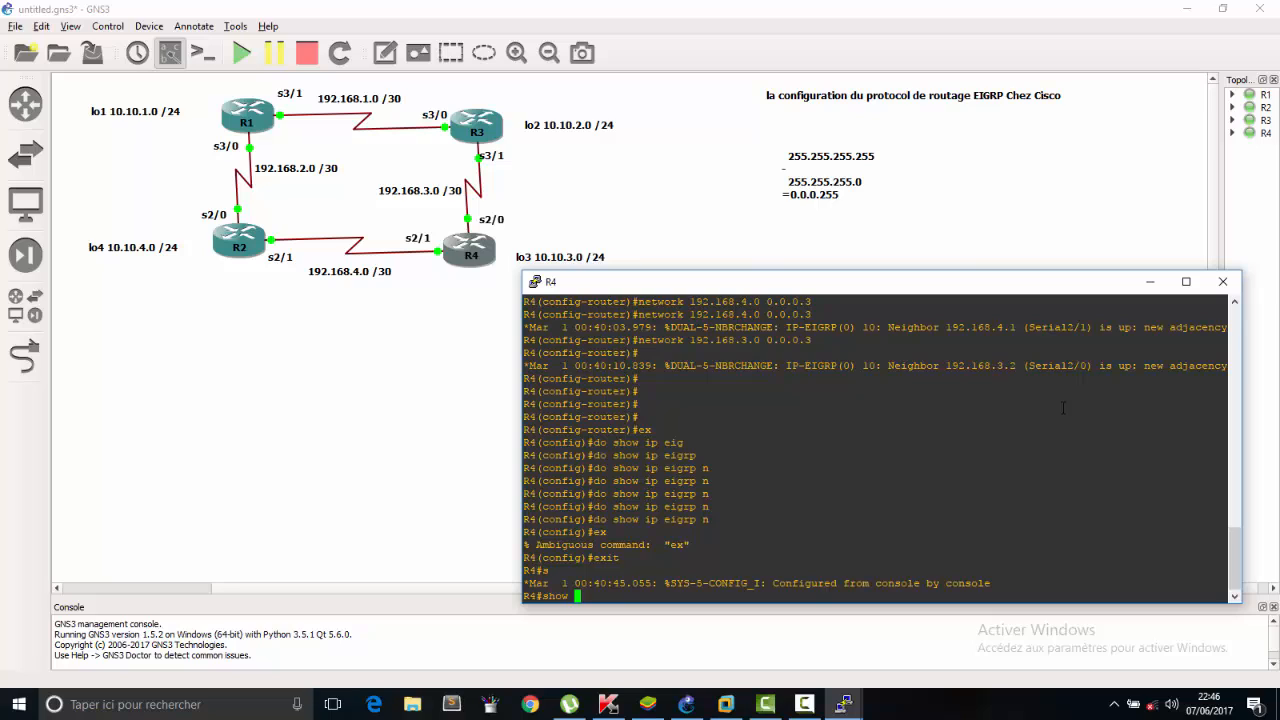
type("ip ei")
key("Tab")
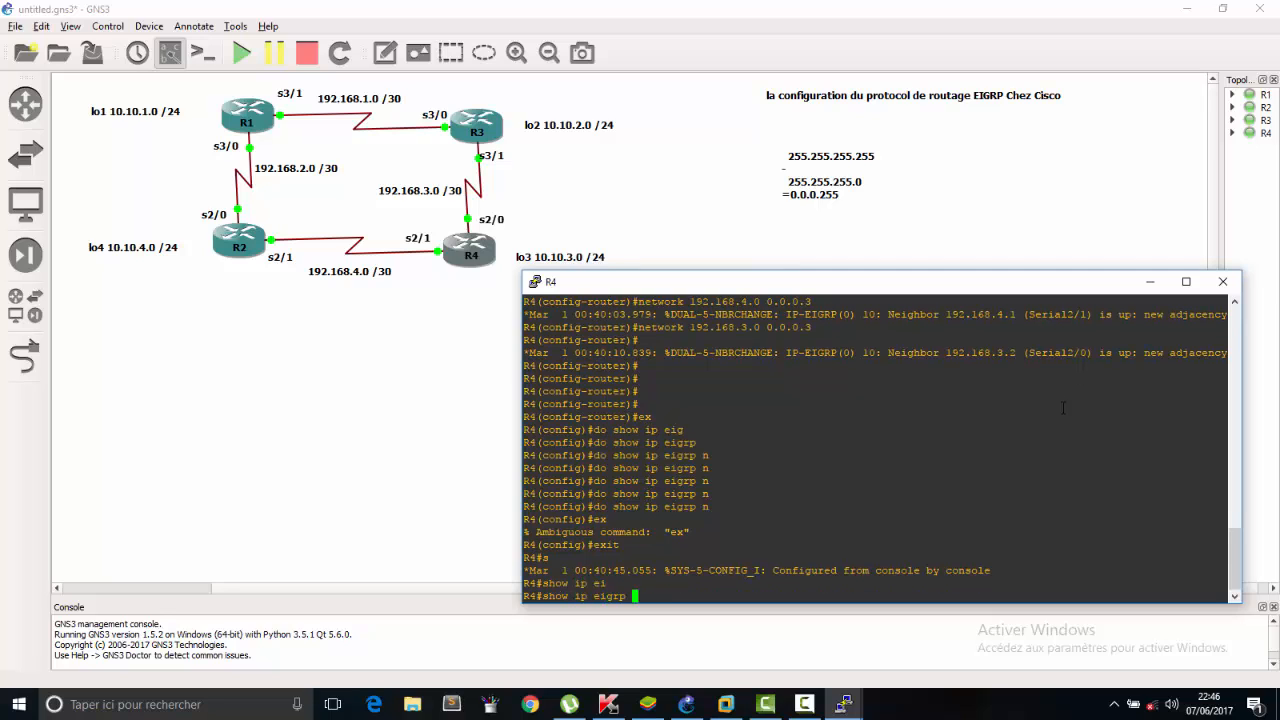
type("n")
key("Tab")
key("Return")
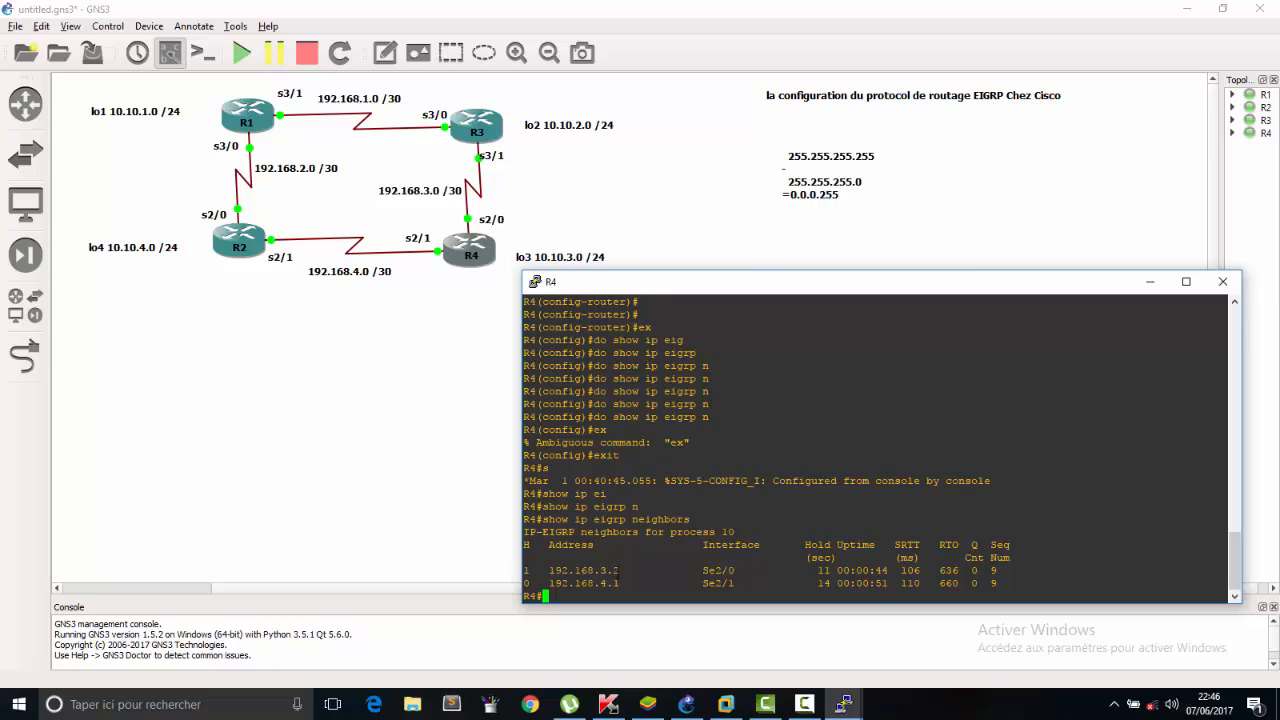
left_click_drag(642, 574, 570, 570)
left_click(592, 567)
Ping R1's serial address 192.168.1.1 from R4 and examine the success rate.
key("Return")
key("Return")
key("Return")
key("Return")
type("ping")
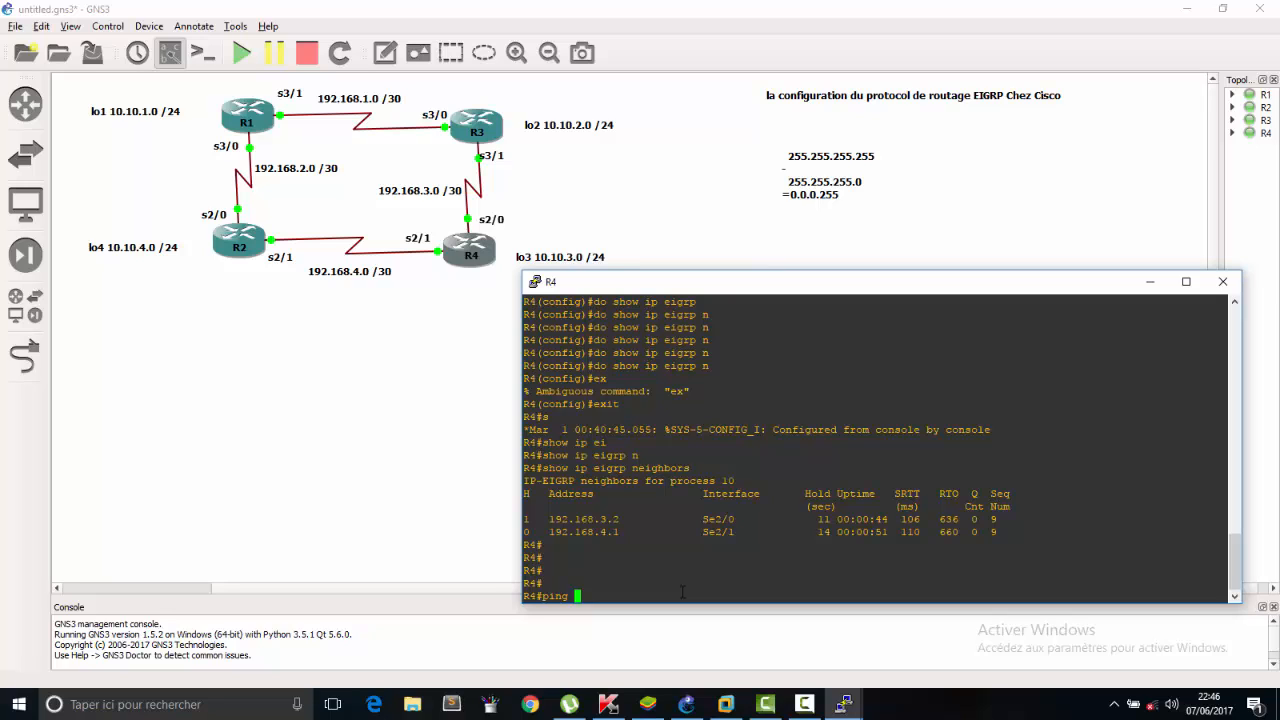
type("192.168.1.1")
key("Return")
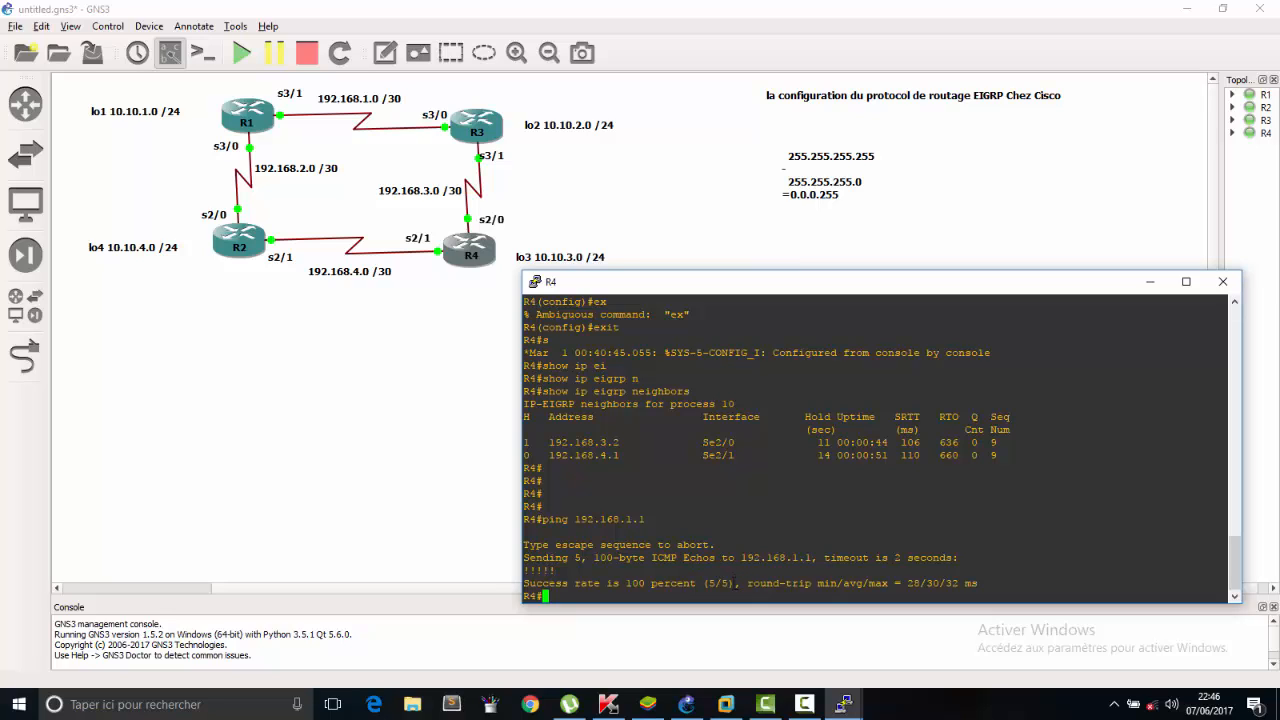
left_click_drag(741, 582, 684, 582)
left_click(992, 575)
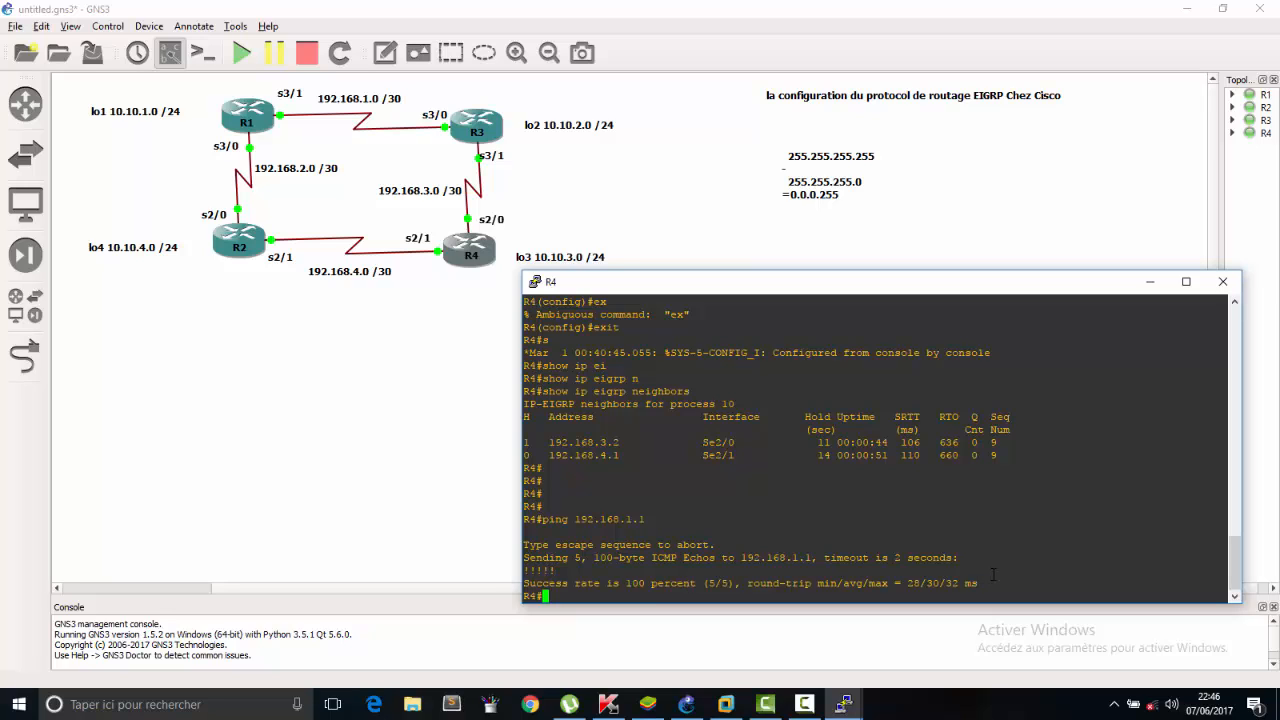